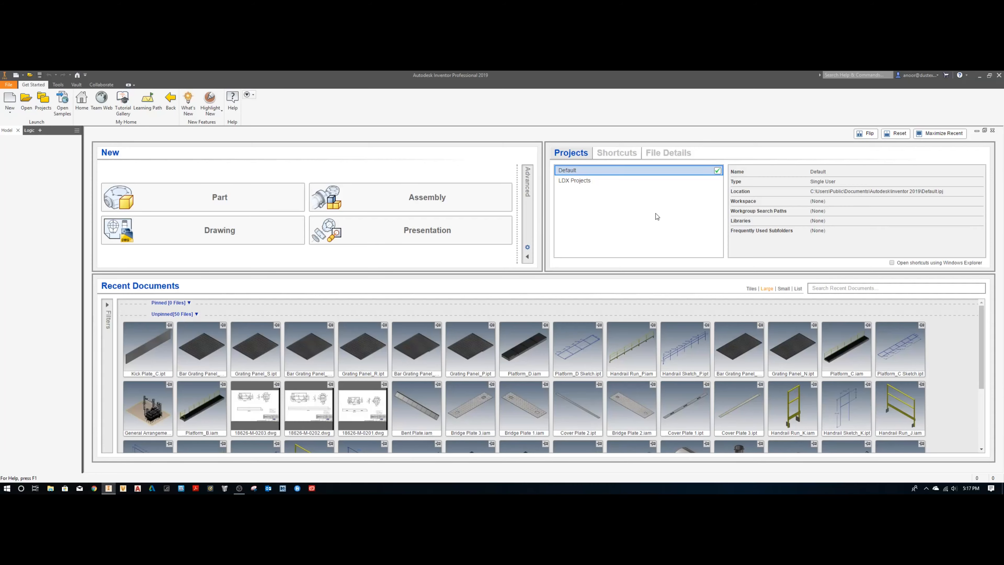
Step: Create a new part and start a 2D sketch on the horizontal XZ origin plane
left_click(281, 202)
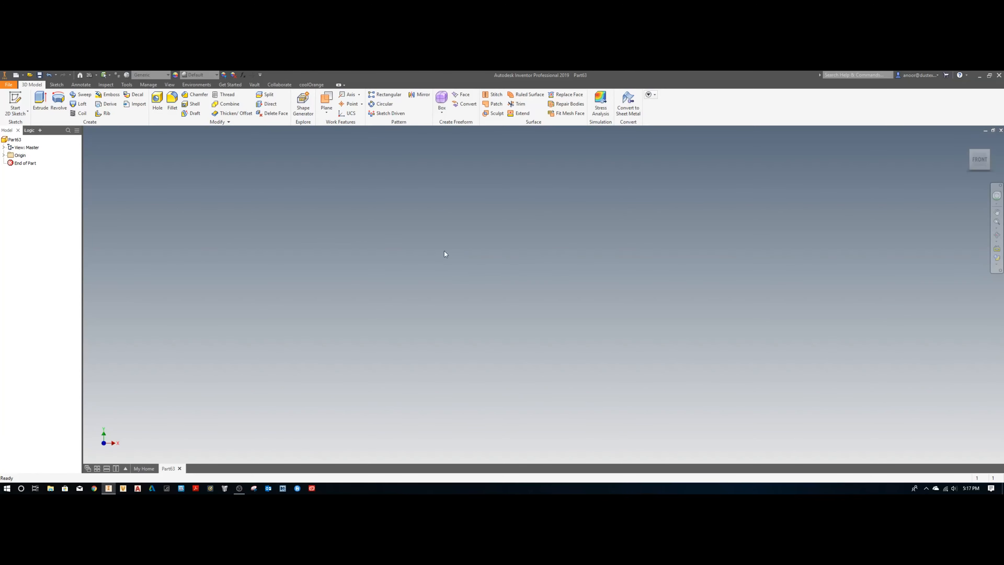
left_click(15, 102)
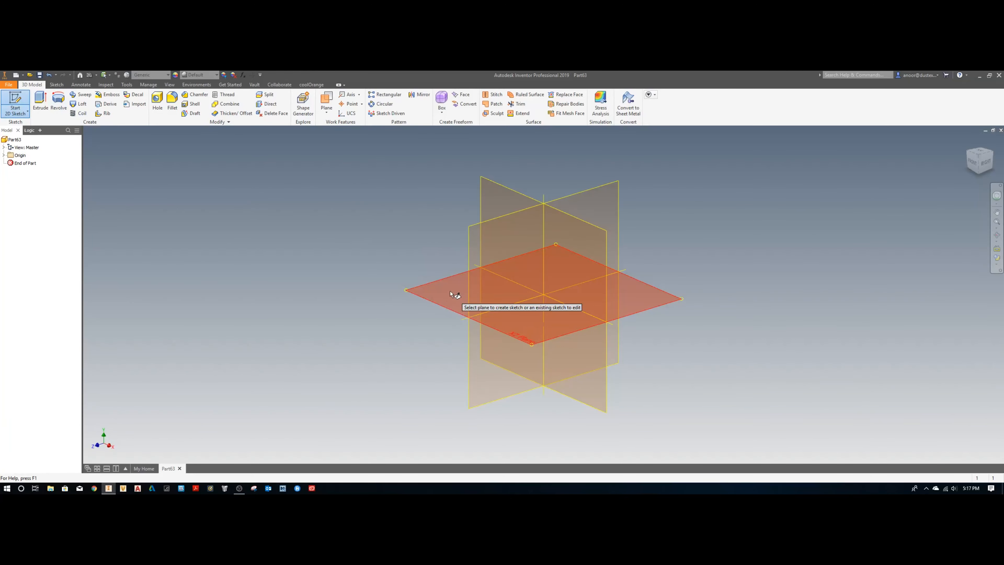
left_click(450, 293)
Step: Sketch a center rectangle at the origin measuring 36 by 48 in and finish the sketch
left_click(99, 101)
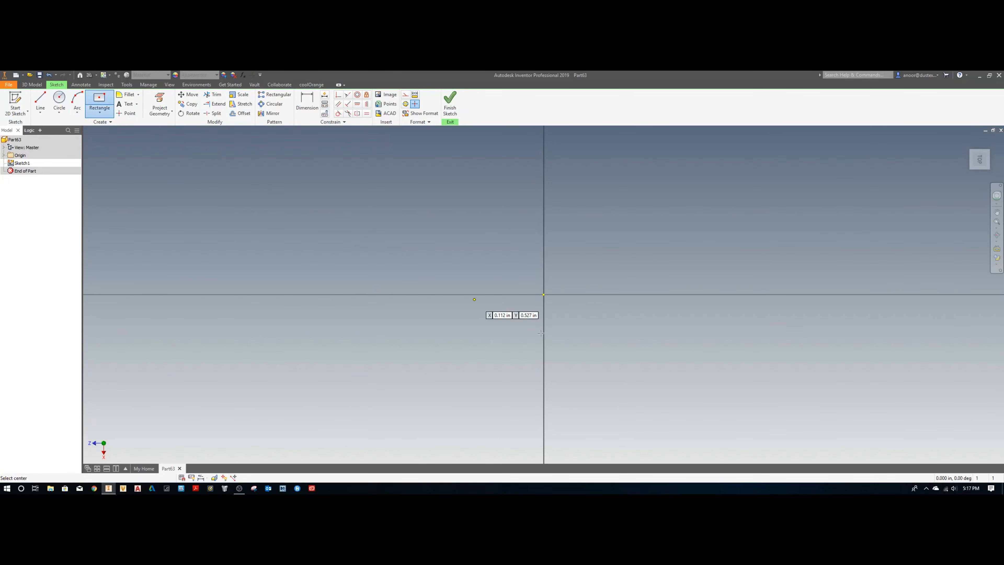
left_click(544, 295)
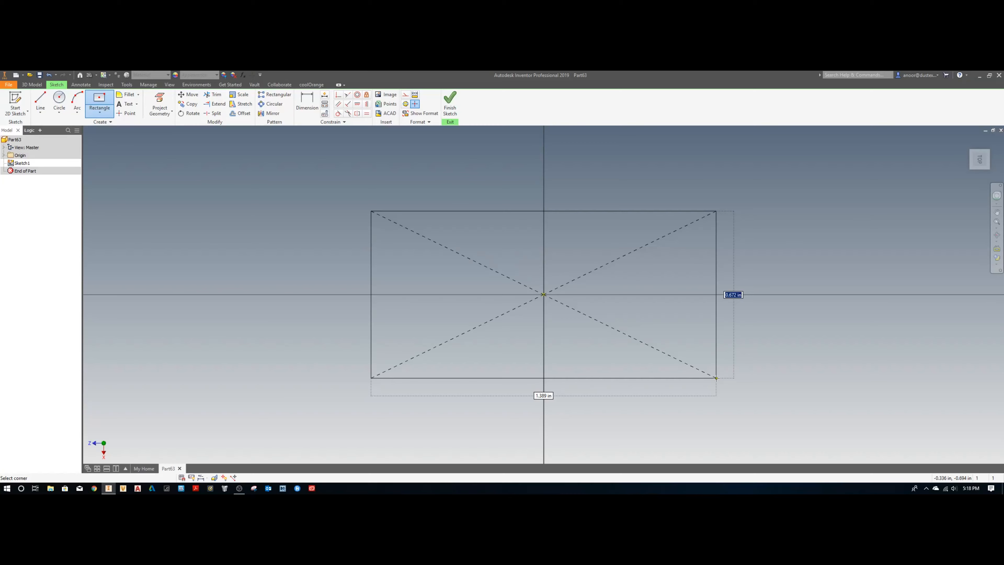
type("36")
key("Tab")
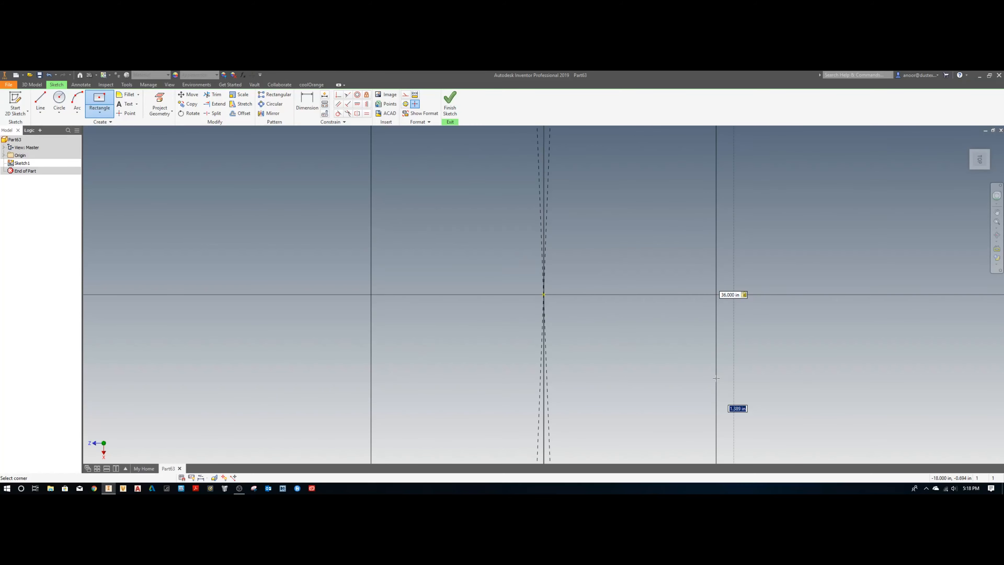
type("48")
key("Return")
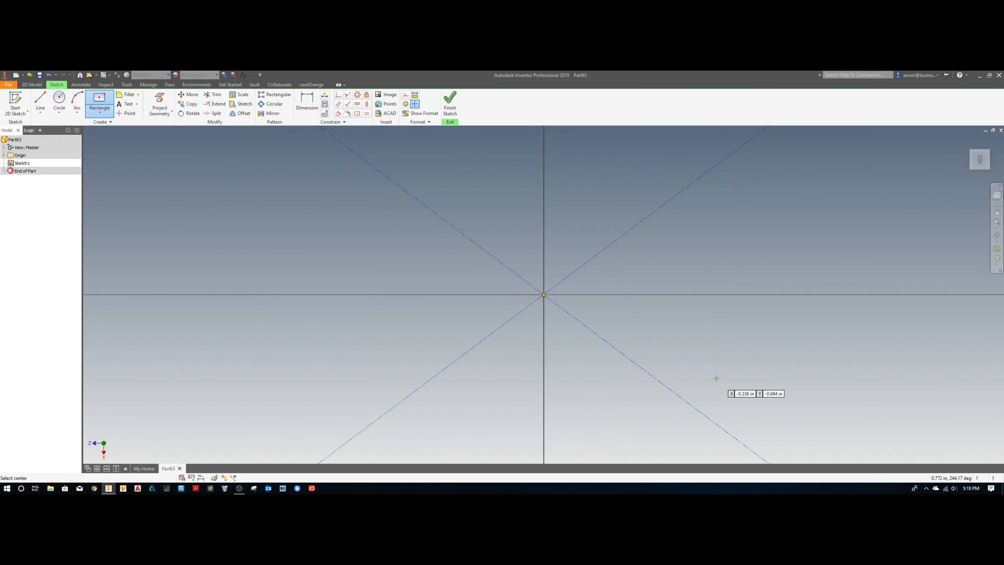
right_click(733, 202)
left_click(759, 203)
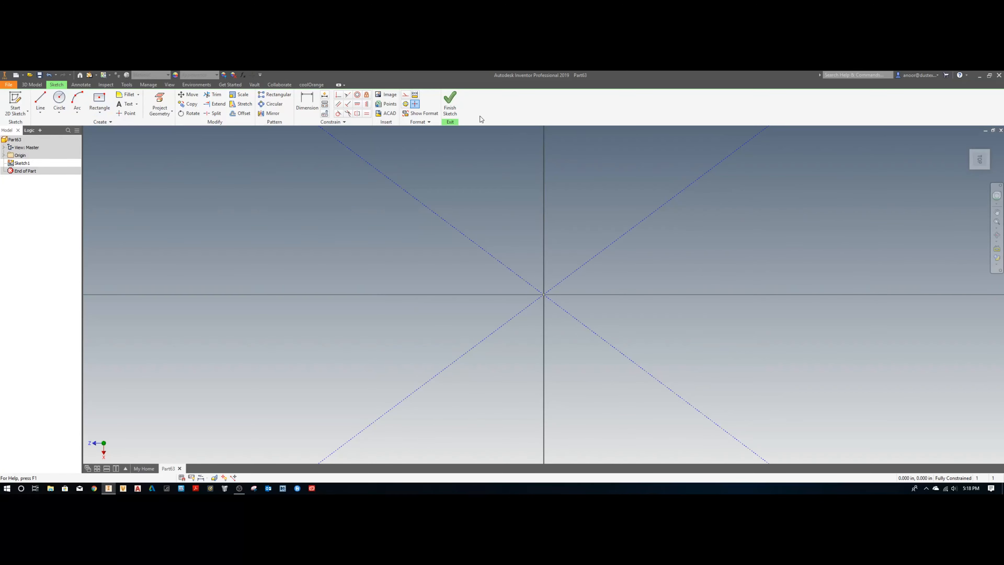
left_click(450, 103)
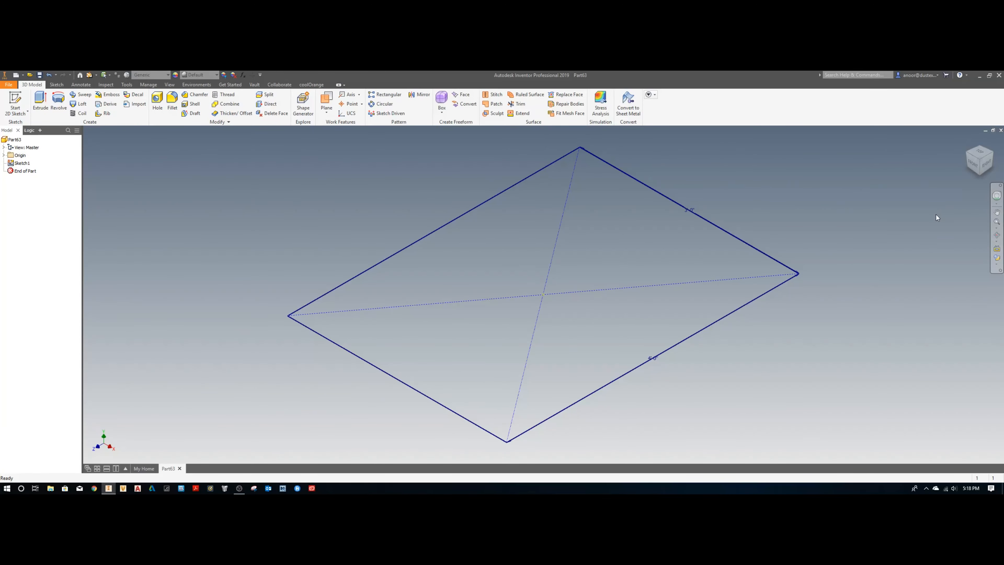
Step: Extrude the rectangle 1.25 in upward into a solid plate
type("e")
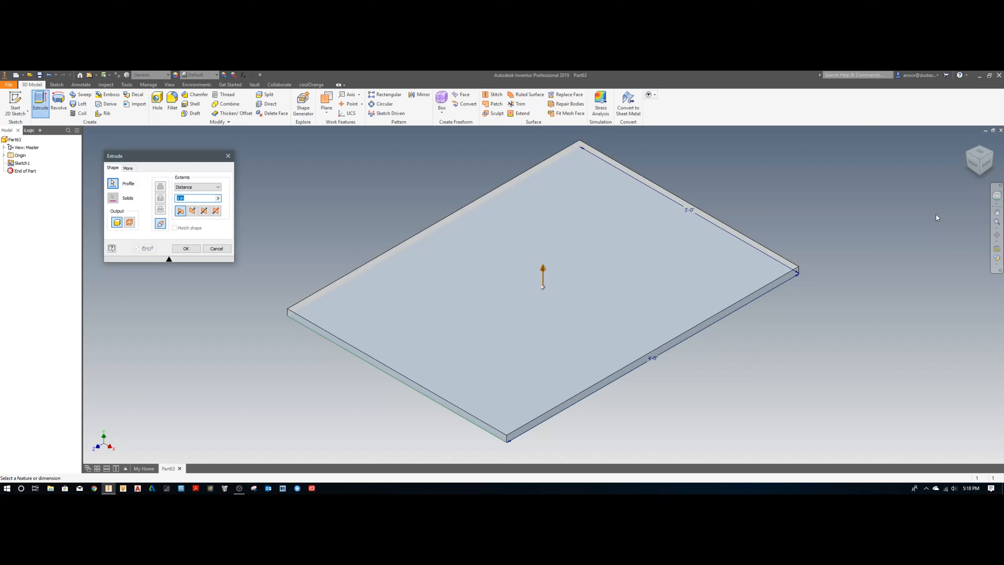
type("1.25")
key("Return")
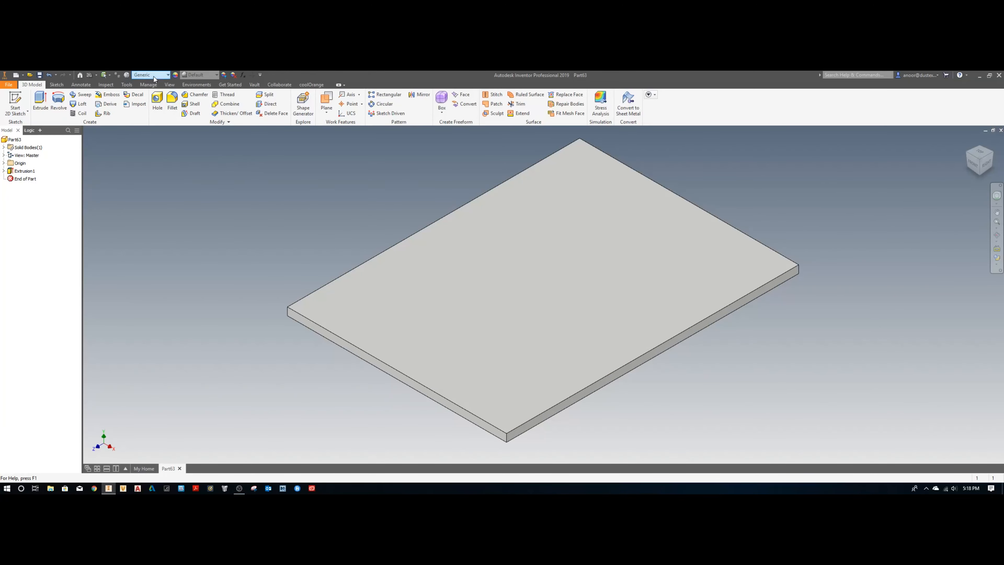
Step: Assign the material Steel, Galvanized to the plate from the Autodesk Material Library
left_click(154, 76)
scroll(179, 222, "down", 10)
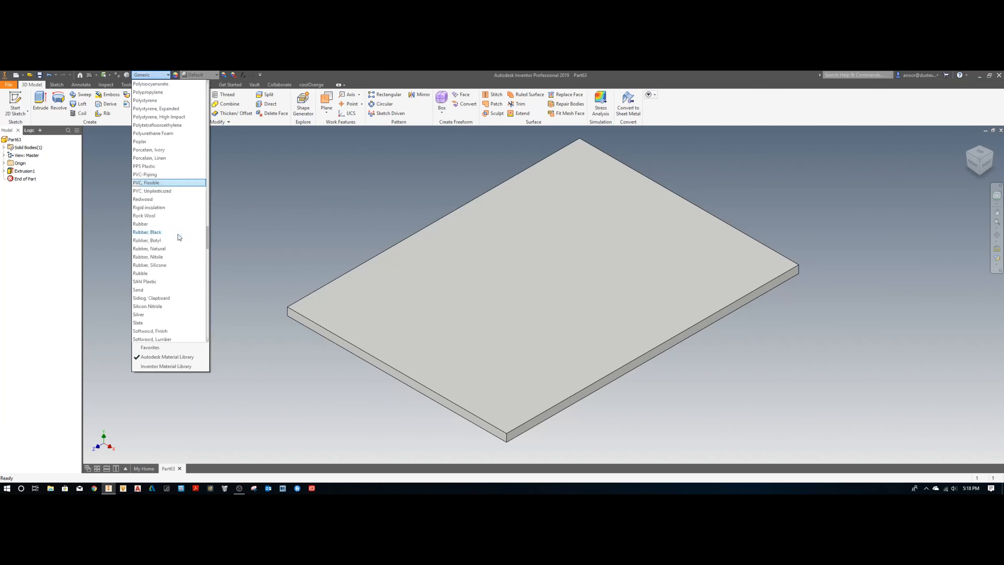
scroll(178, 237, "down", 15)
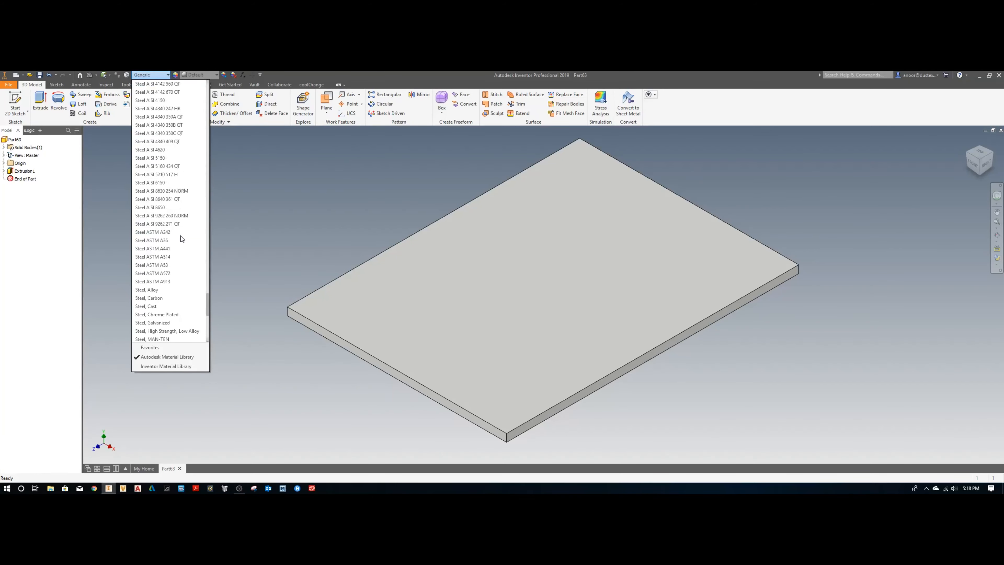
left_click(168, 324)
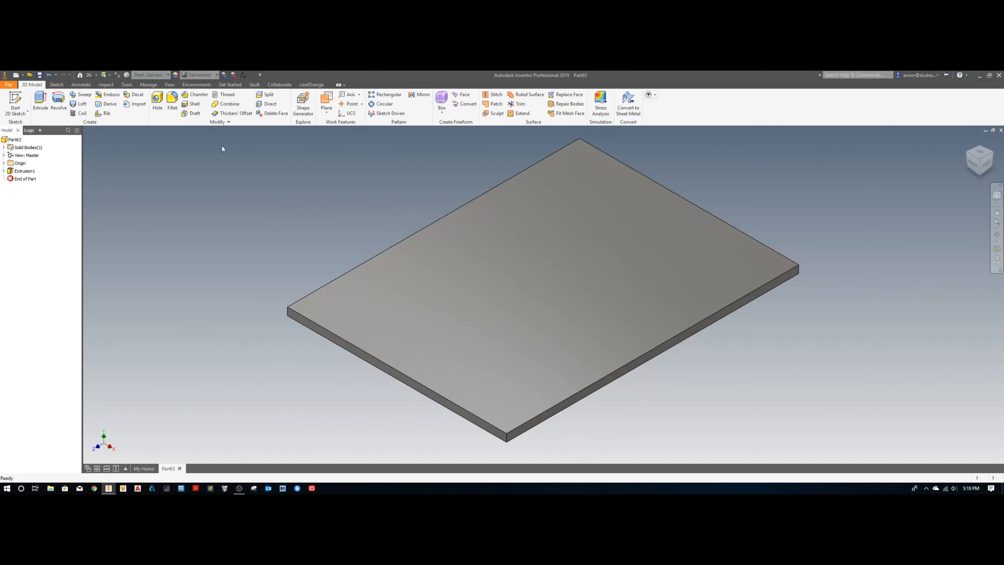
Step: Shell the plate with a 1/4 in wall thickness, removing its top and bottom faces to leave an open frame
left_click(191, 104)
type("1/4")
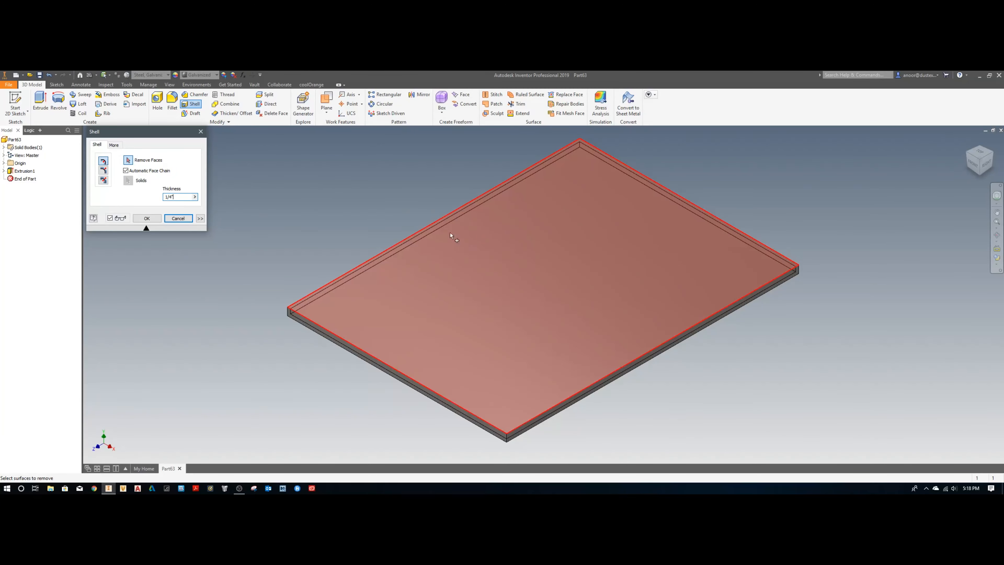
left_click(516, 275)
key("Return")
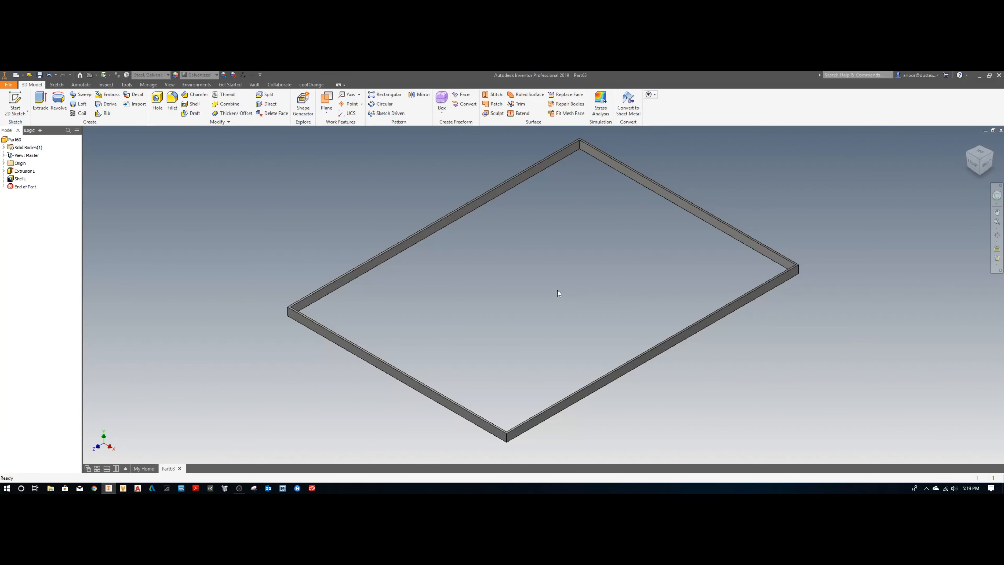
Step: Start a new 2D sketch on the XY origin plane across the middle of the frame
left_click(15, 104)
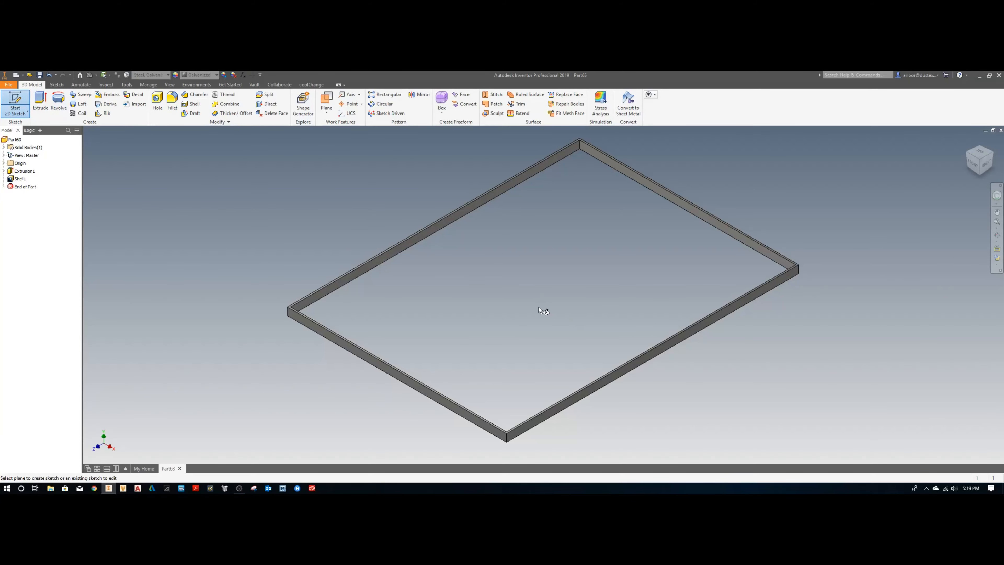
key("Escape")
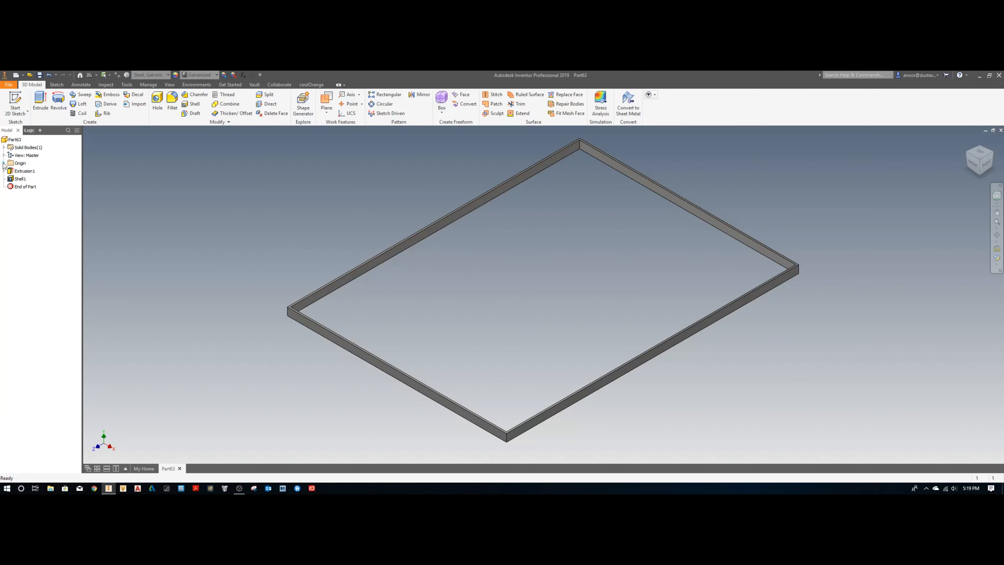
left_click(4, 163)
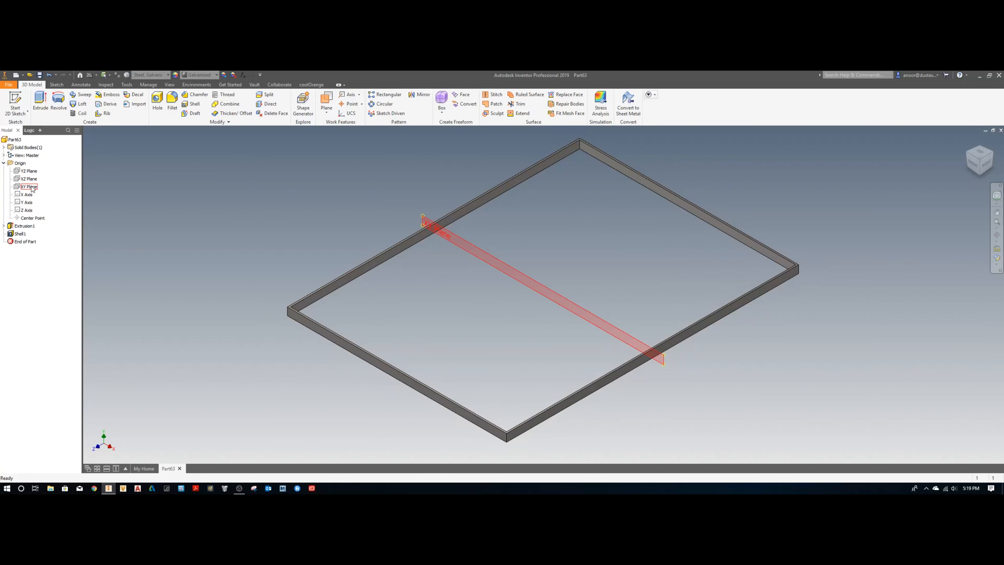
right_click(32, 187)
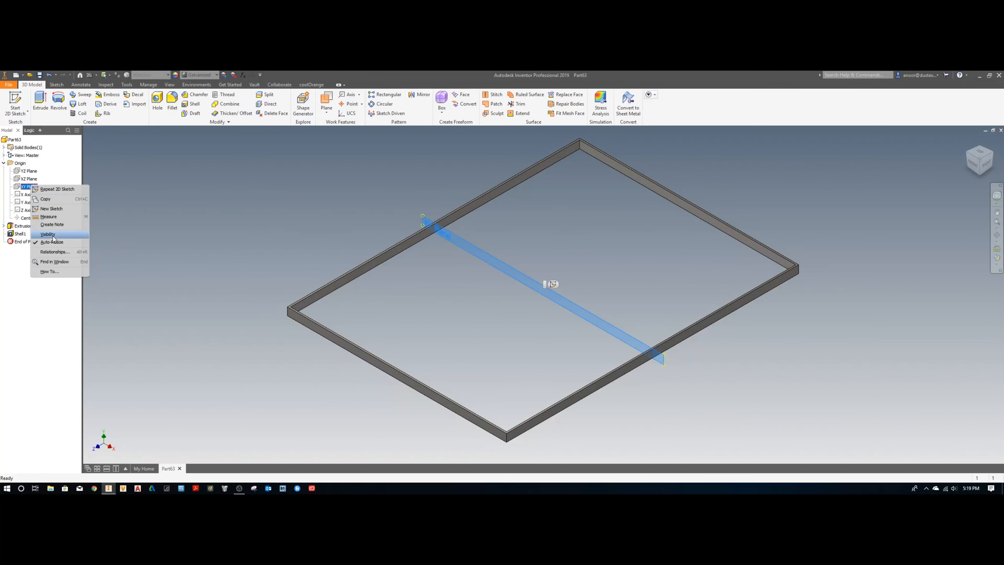
left_click(60, 210)
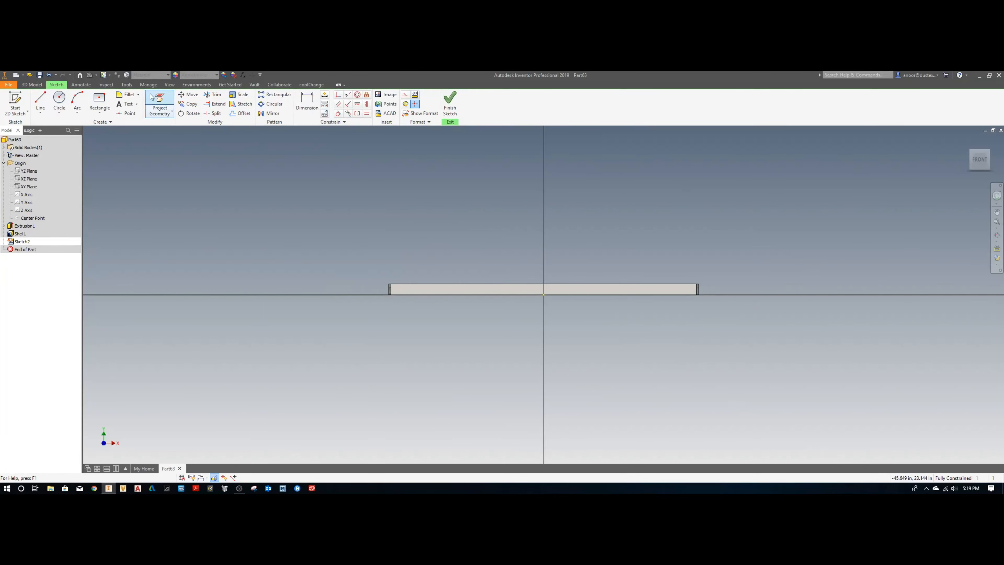
Step: Sketch a center rectangle 3/16 in wide and about 1.77 in tall on the vertical axis above the frame
left_click(110, 104)
scroll(547, 288, "down", 5)
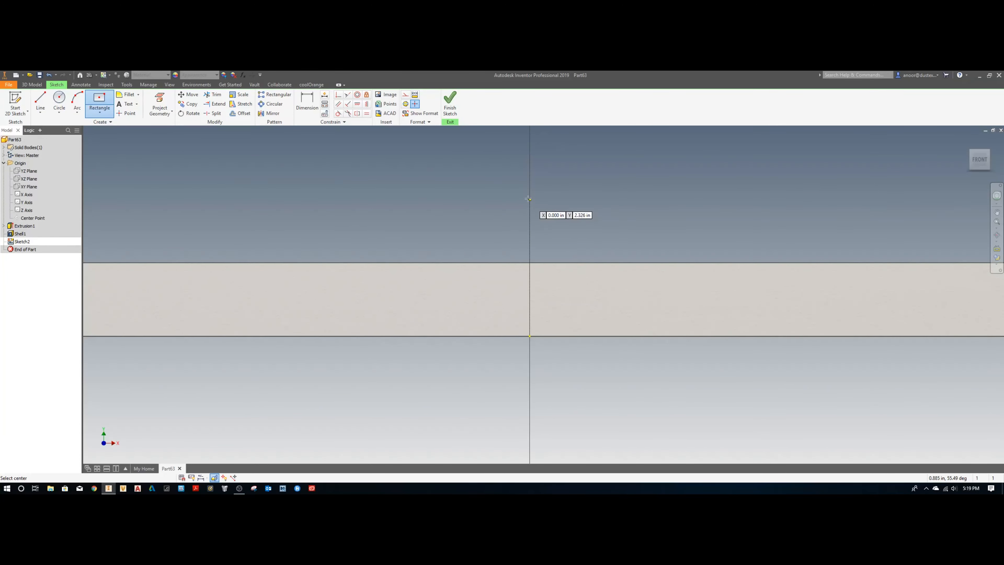
left_click(530, 197)
type("3/")
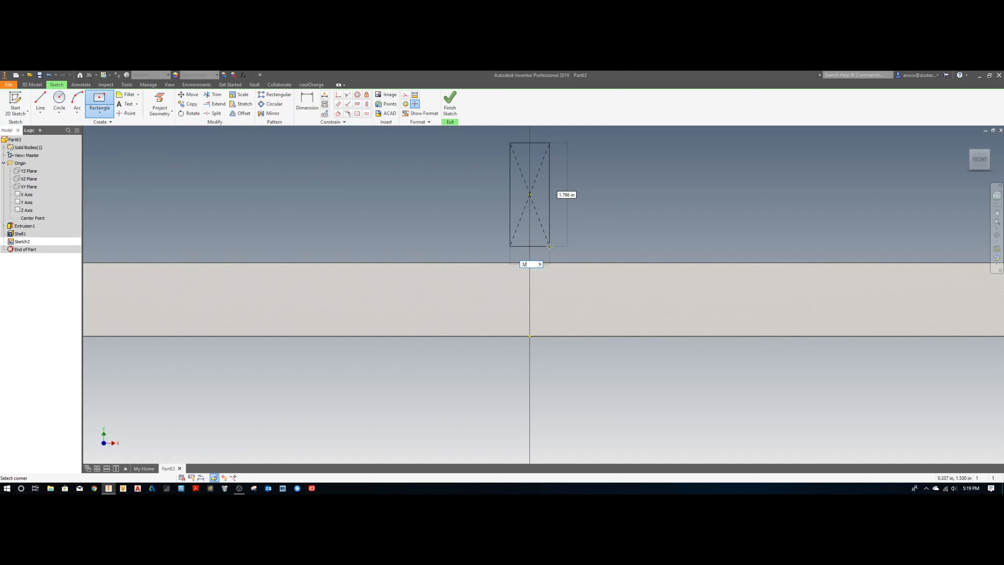
type("16")
key("Return")
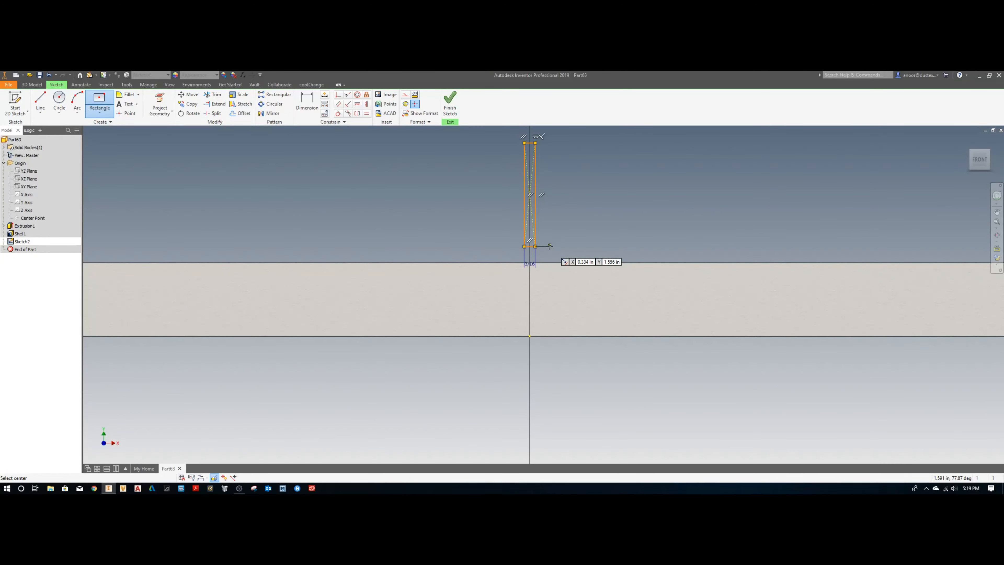
key("Escape")
Step: Dimension the narrow rectangle's height and set it to 1.25 in
key("d")
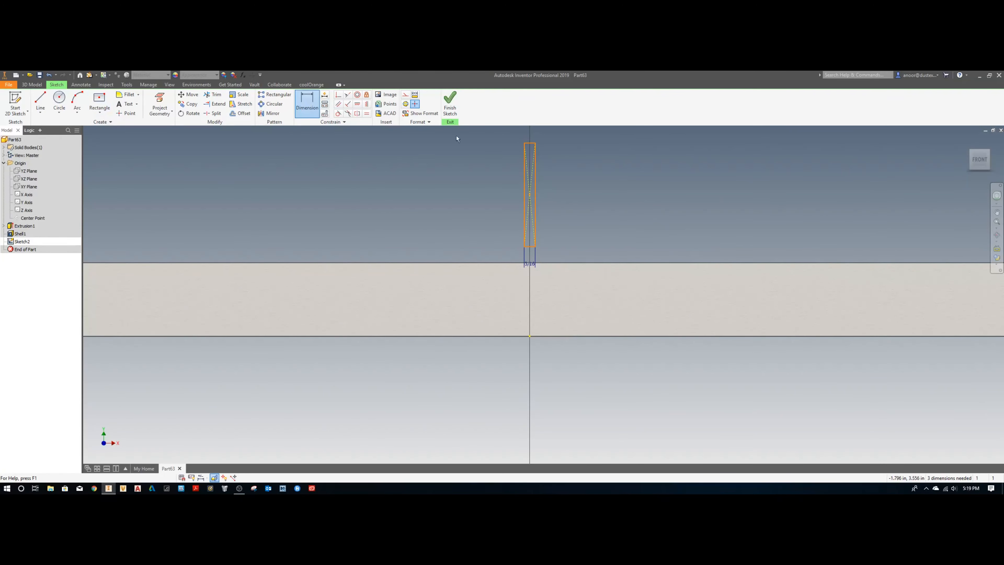
left_click(535, 182)
left_click(562, 188)
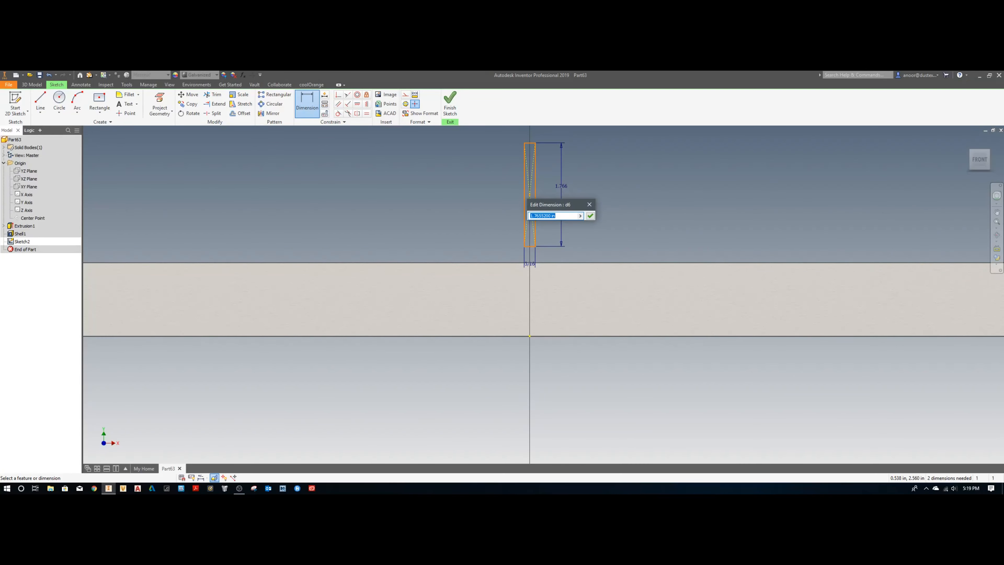
type("1.25")
key("Return")
right_click(618, 188)
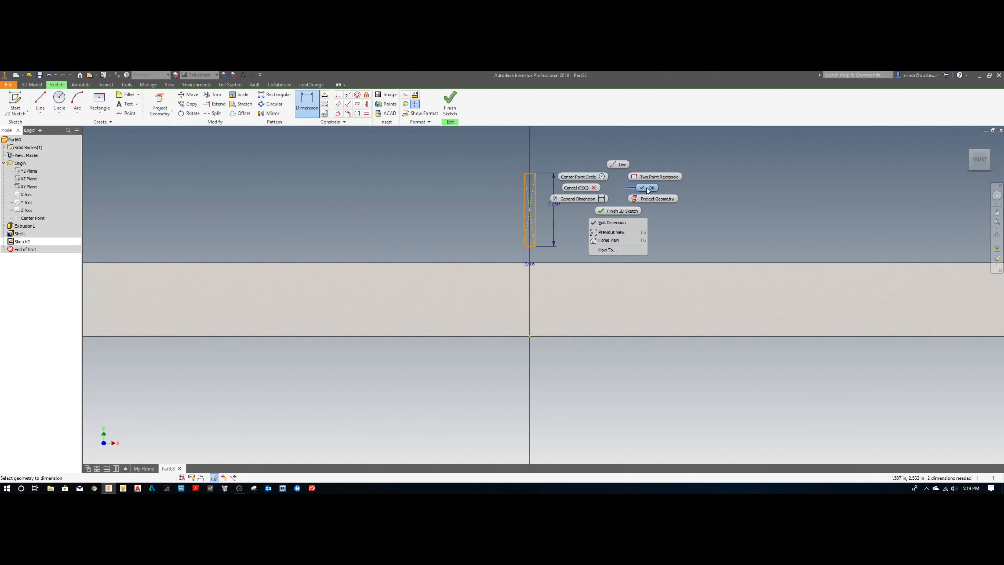
left_click(647, 188)
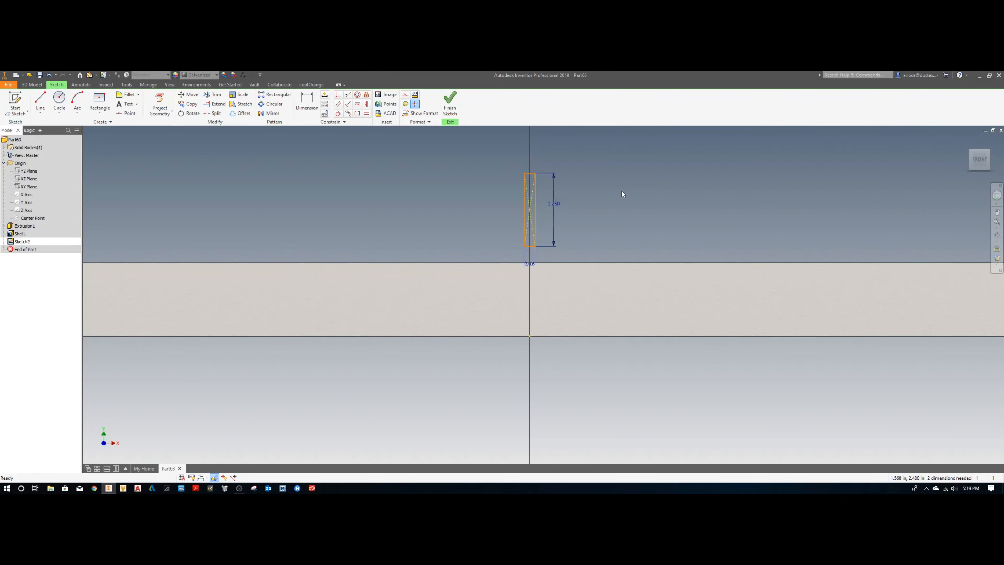
Step: Make the midpoint of the narrow rectangle's bottom edge coincident with the origin and finish the sketch
left_click(338, 94)
left_click(530, 246)
left_click(530, 337)
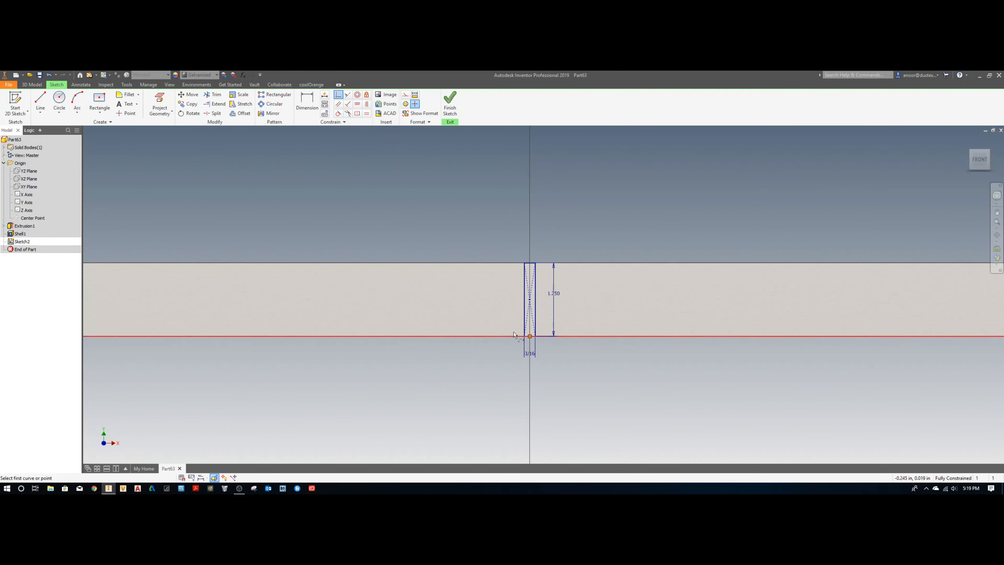
right_click(481, 223)
left_click(506, 226)
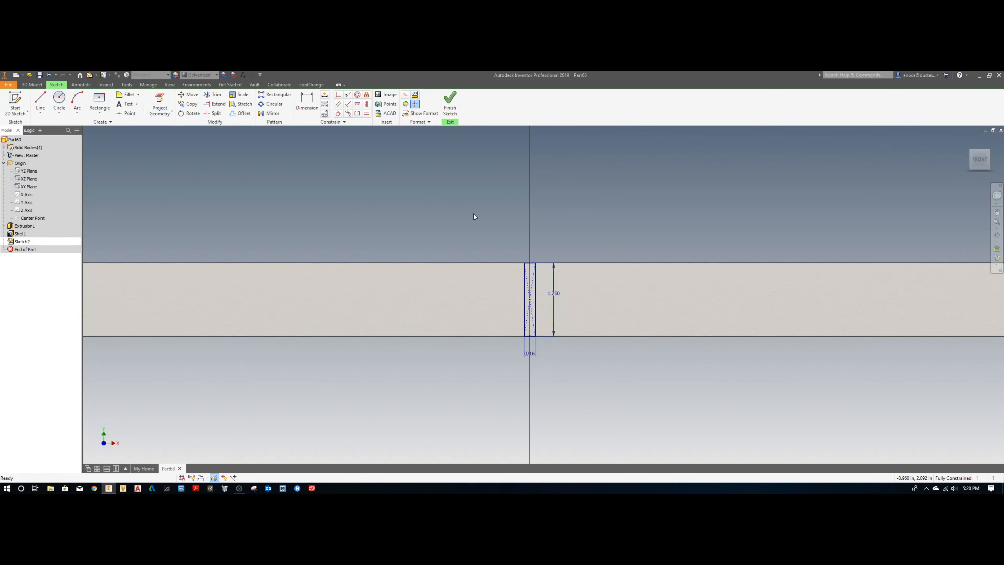
left_click(450, 103)
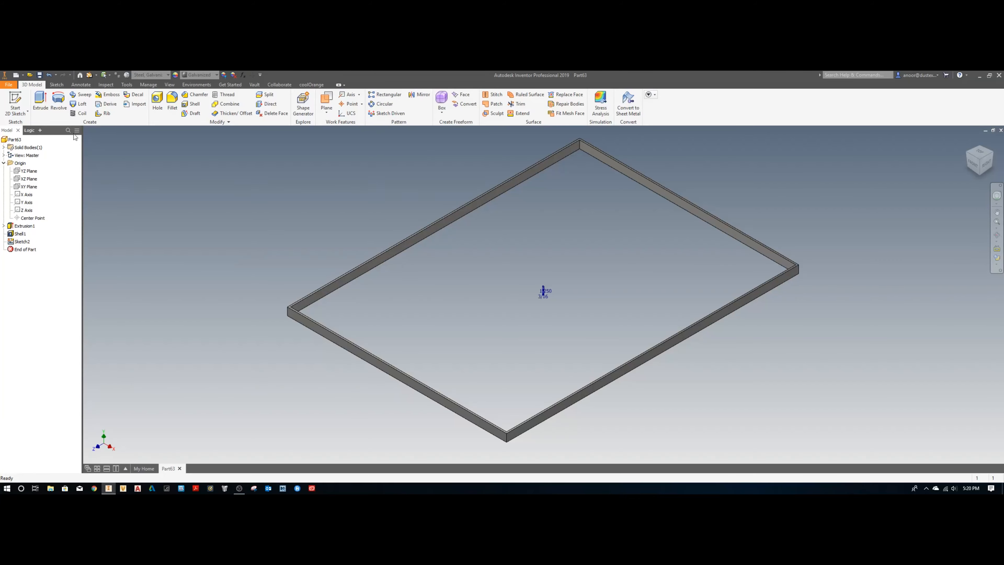
Step: Extrude the narrow rectangle with Between extents from one short side's inner face to the opposite inner face, forming a lengthwise bar
key("e")
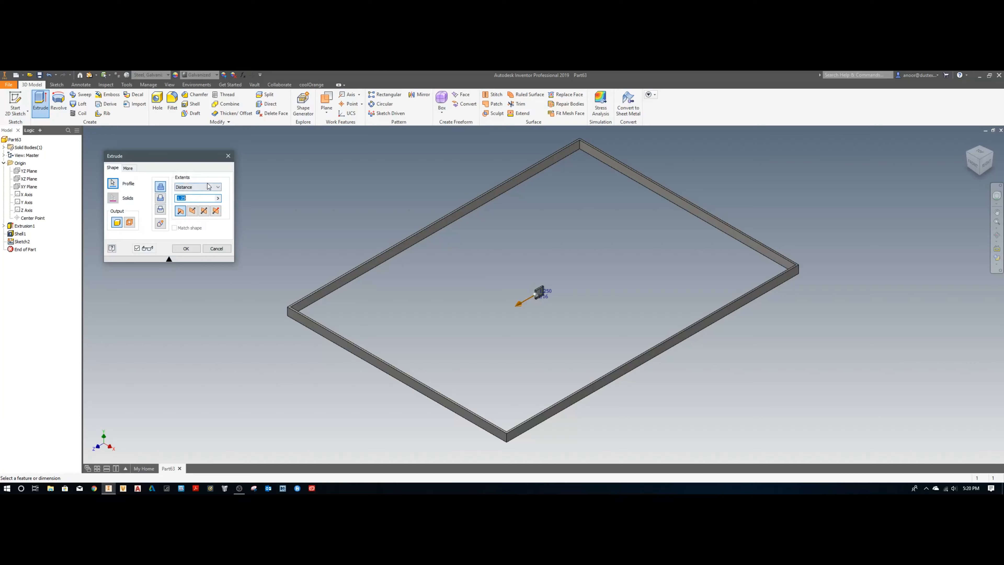
left_click(209, 186)
left_click(196, 210)
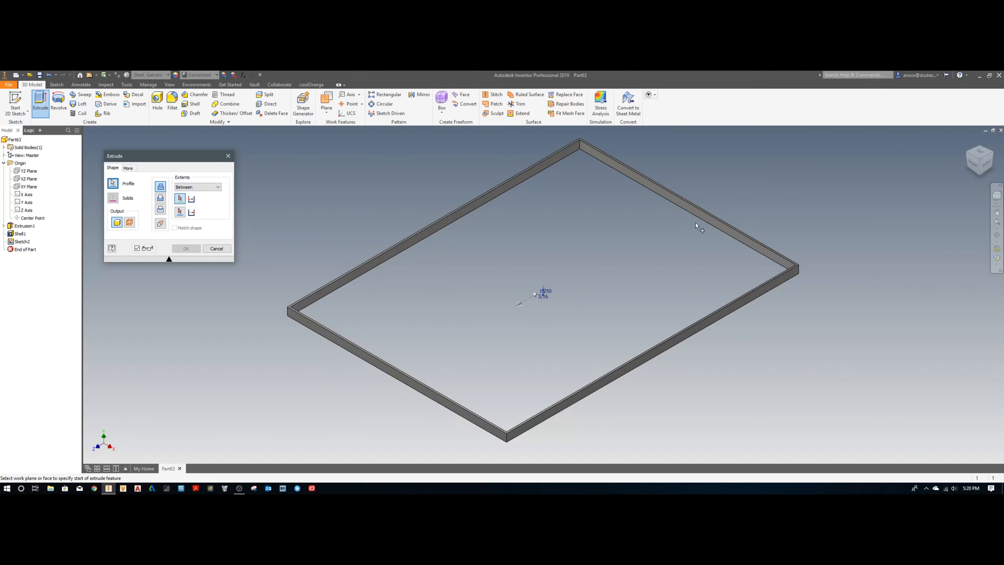
left_click(707, 221)
middle_click_drag(615, 297, 435, 277, "shift")
left_click(431, 265)
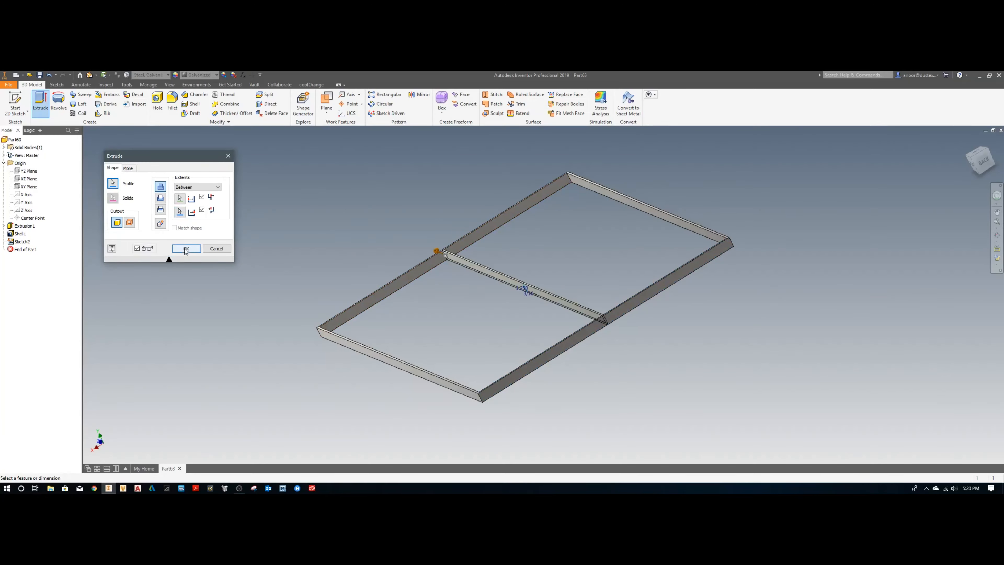
left_click(186, 248)
middle_click_drag(462, 303, 591, 294, "shift")
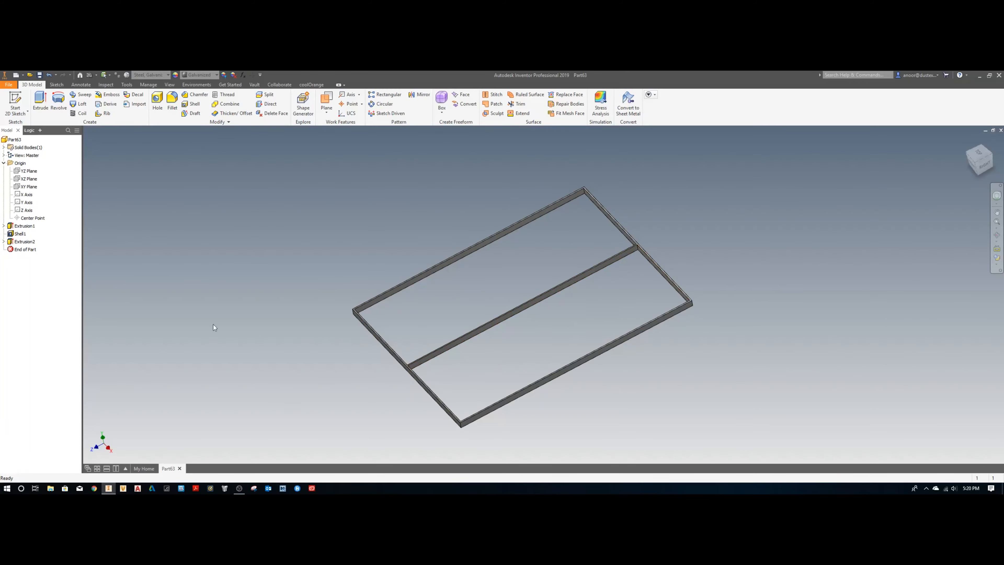
Step: Edit the lengthwise bar's extrusion so that it creates a new solid separate from the frame
left_click(3, 147)
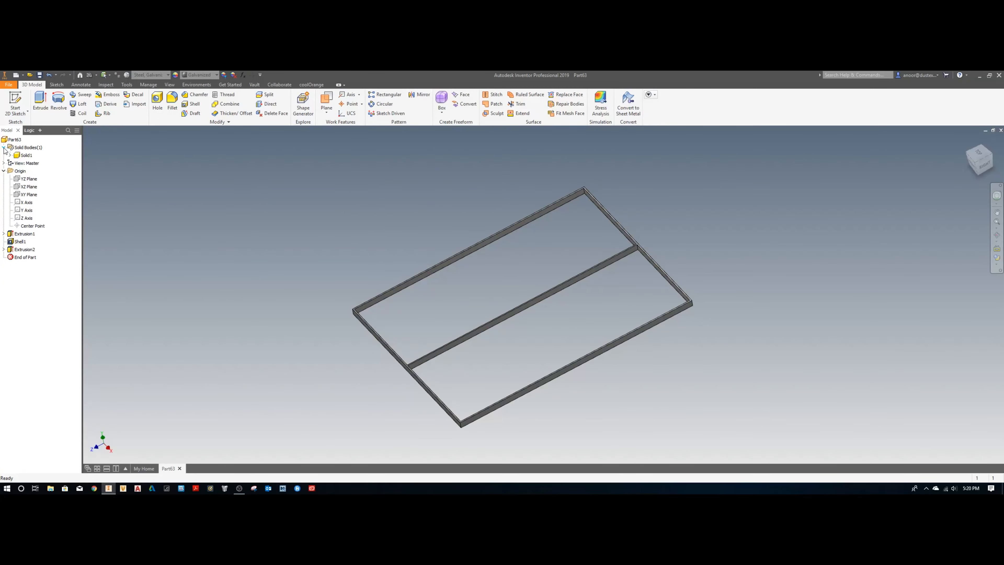
left_click(24, 155)
left_click(729, 355)
double_click(24, 250)
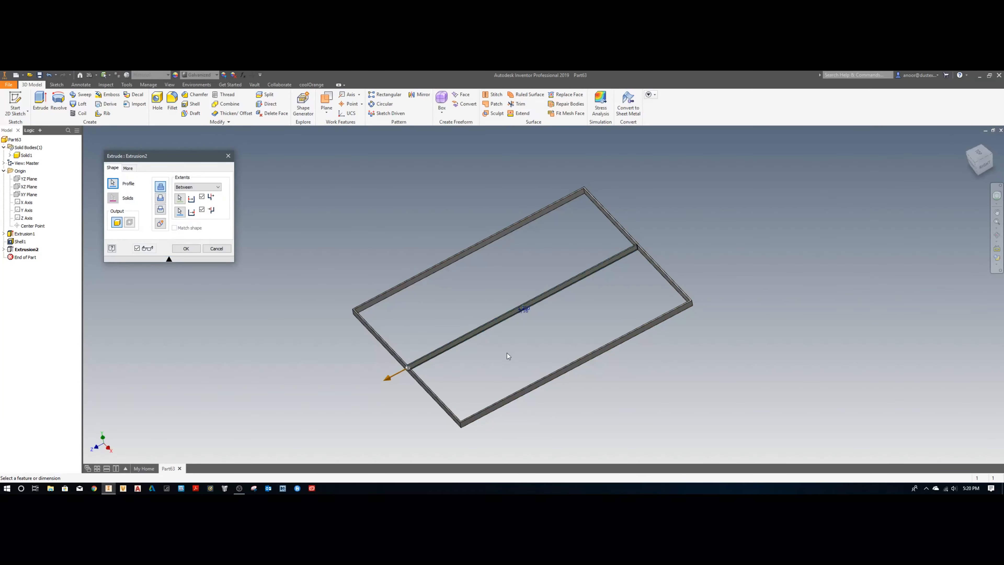
left_click(160, 224)
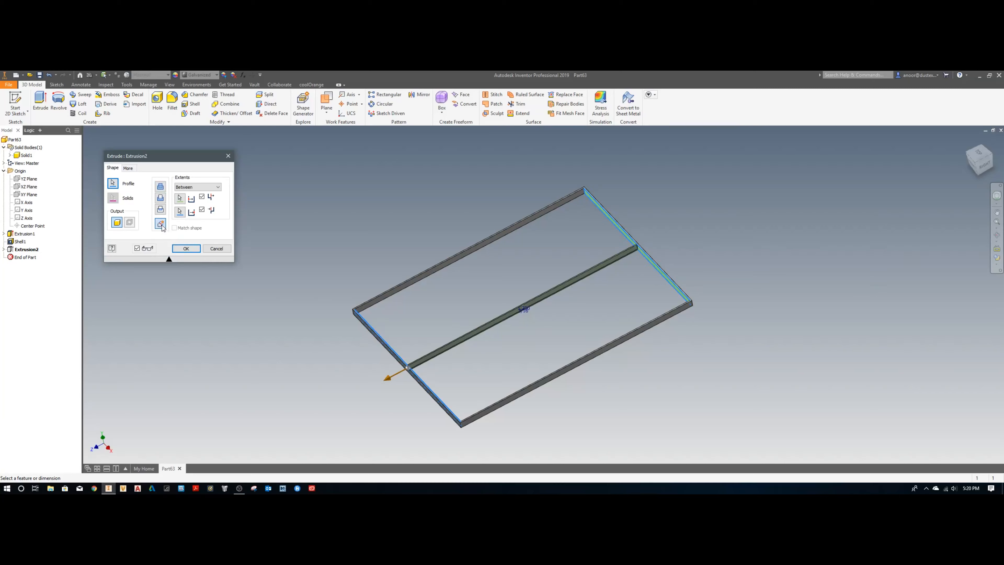
left_click(186, 249)
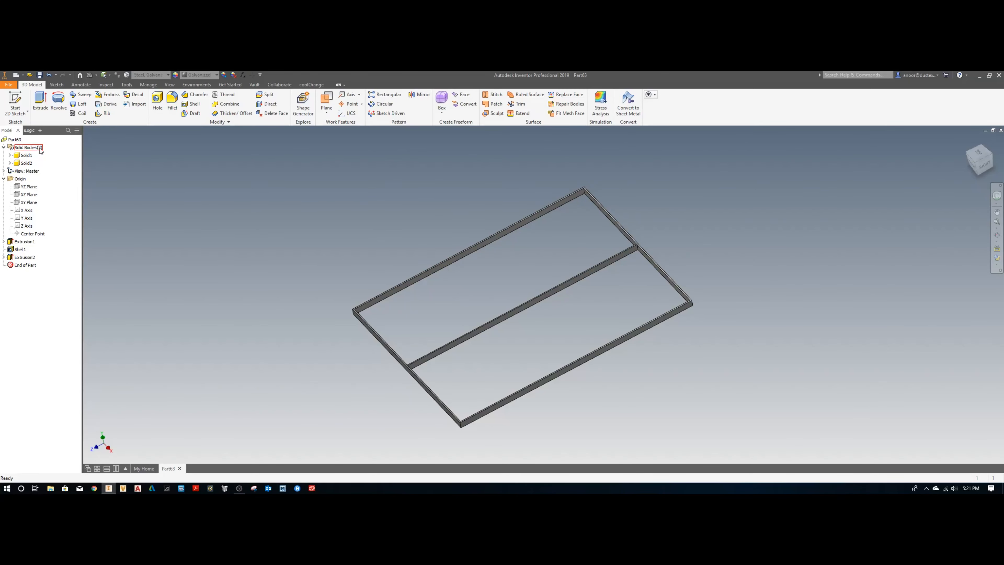
Step: Examine the joints where the central bar meets the frame's two short sides
scroll(637, 245, "down", 5)
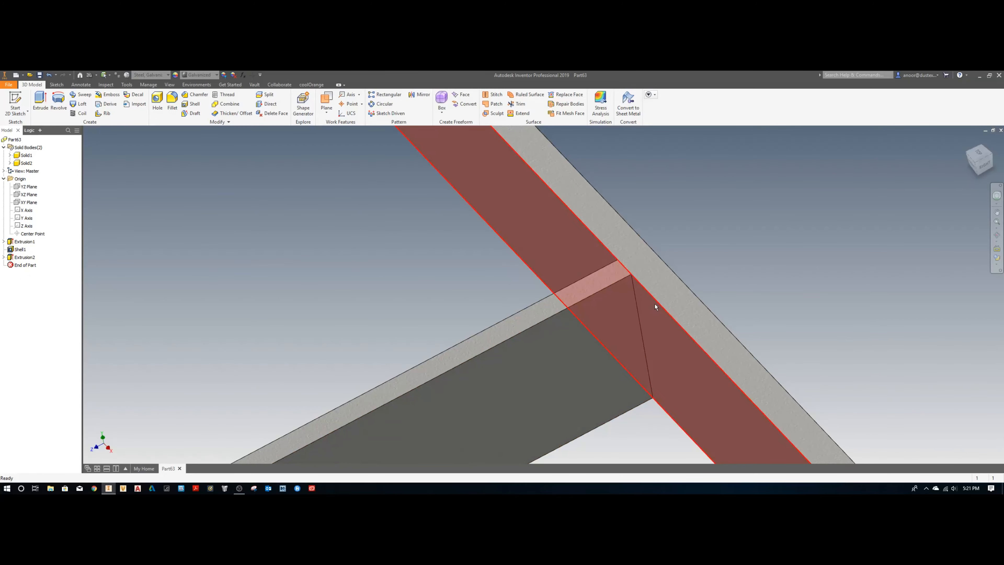
scroll(628, 274, "up", 5)
scroll(626, 270, "up", 2)
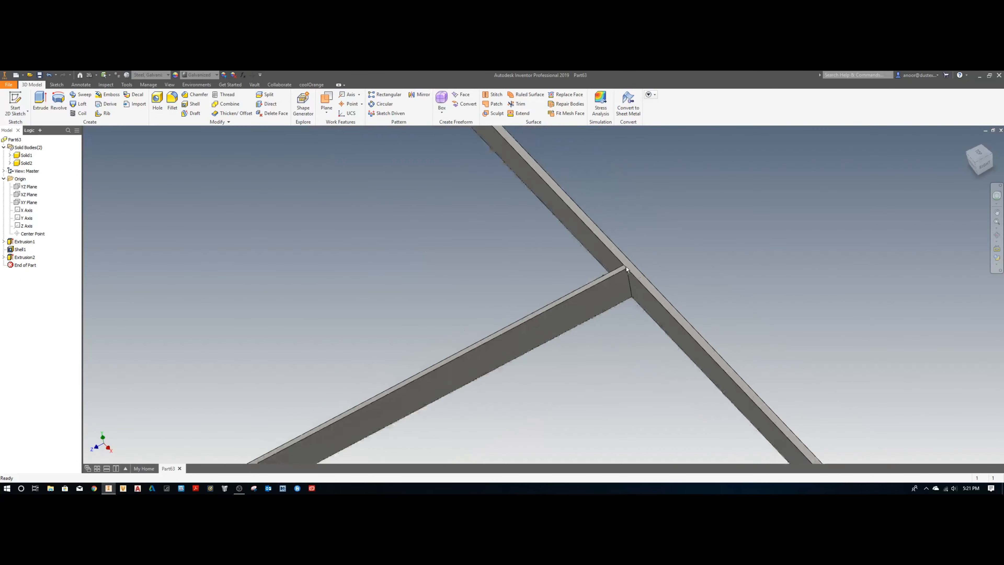
scroll(505, 291, "up", 5)
scroll(565, 260, "down", 8)
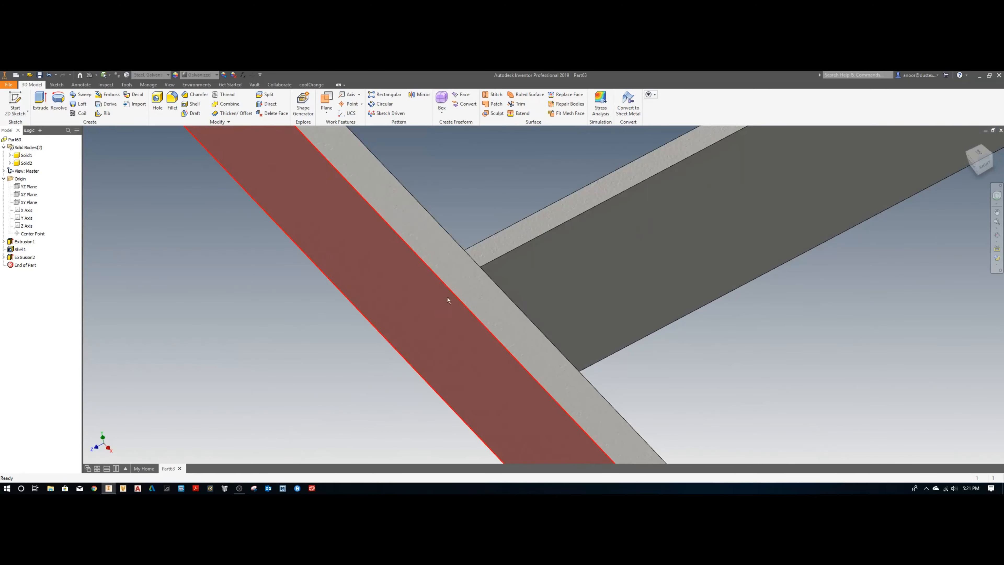
scroll(488, 295, "up", 7)
middle_click_drag(720, 206, 467, 356)
middle_click_drag(652, 253, 411, 390)
scroll(701, 249, "down", 6)
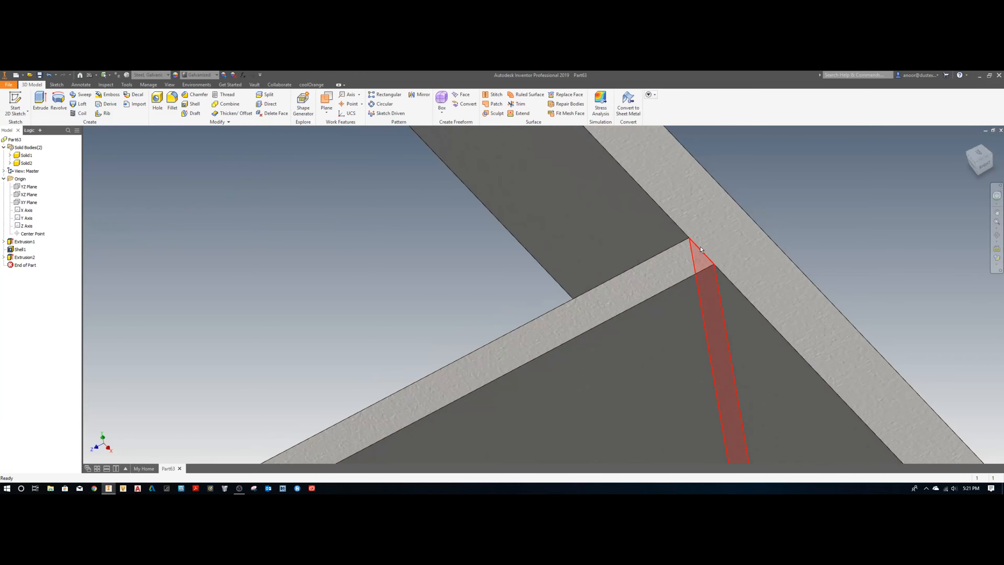
scroll(701, 249, "up", 8)
Step: Set up a midplane rectangular pattern of the bar along the frame's short inner edge with 31 occurrences at 1 3/16 in spacing
left_click(386, 95)
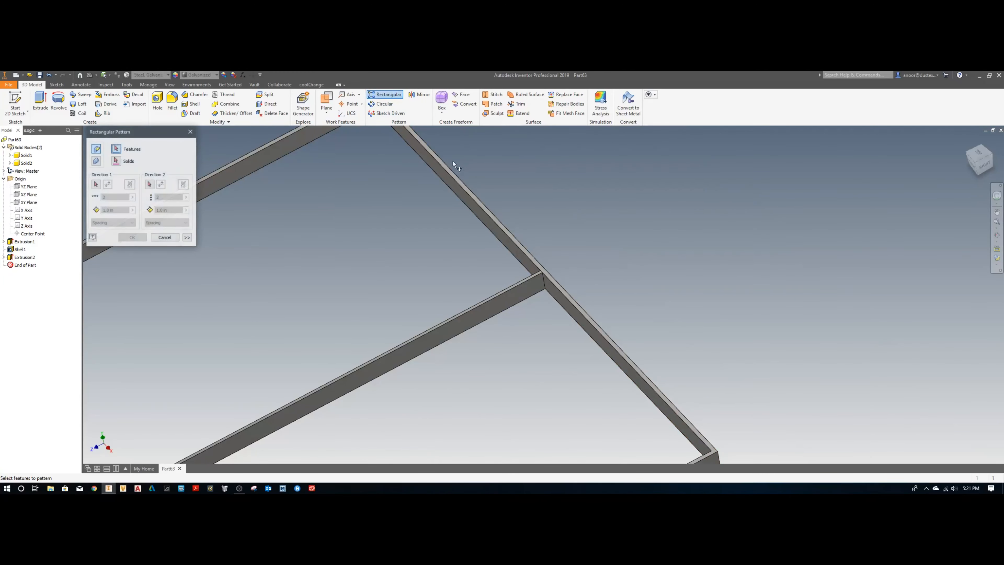
left_click(31, 258)
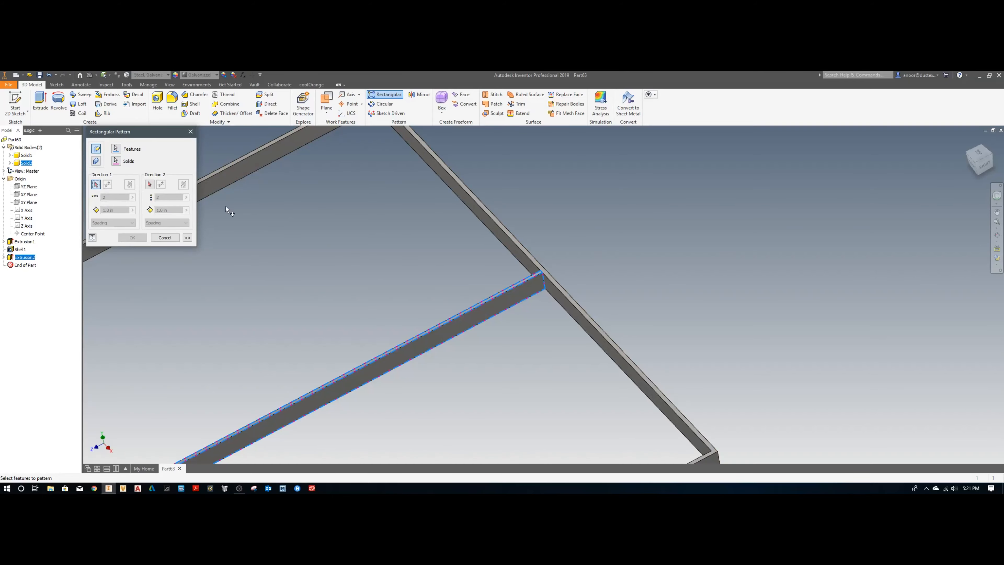
left_click(494, 239)
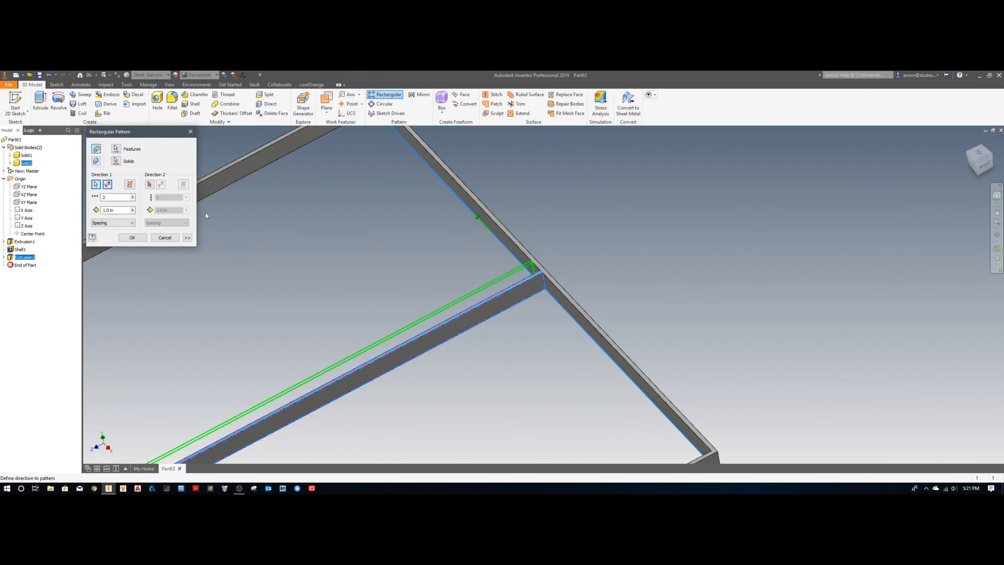
left_click(130, 185)
double_click(104, 196)
type("31")
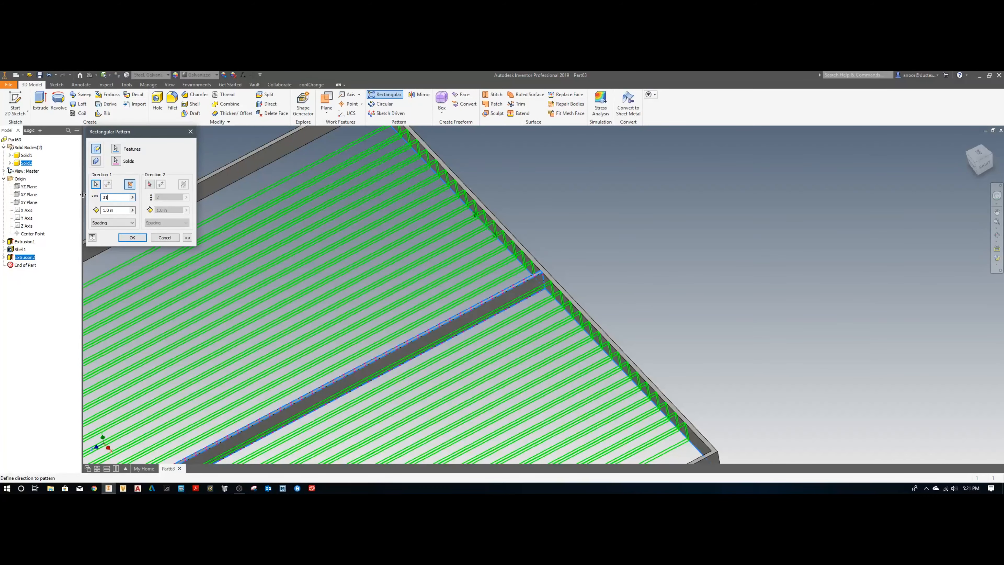
key("Tab")
type("1 3/16\"")
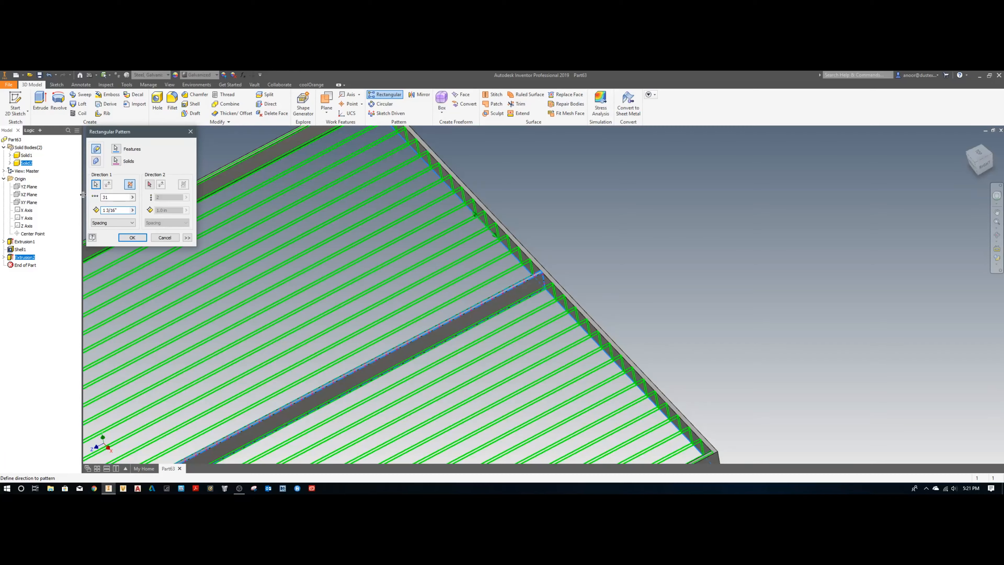
Step: Change the bar pattern's count to 29 occurrences and create the pattern
scroll(410, 270, "down", 2)
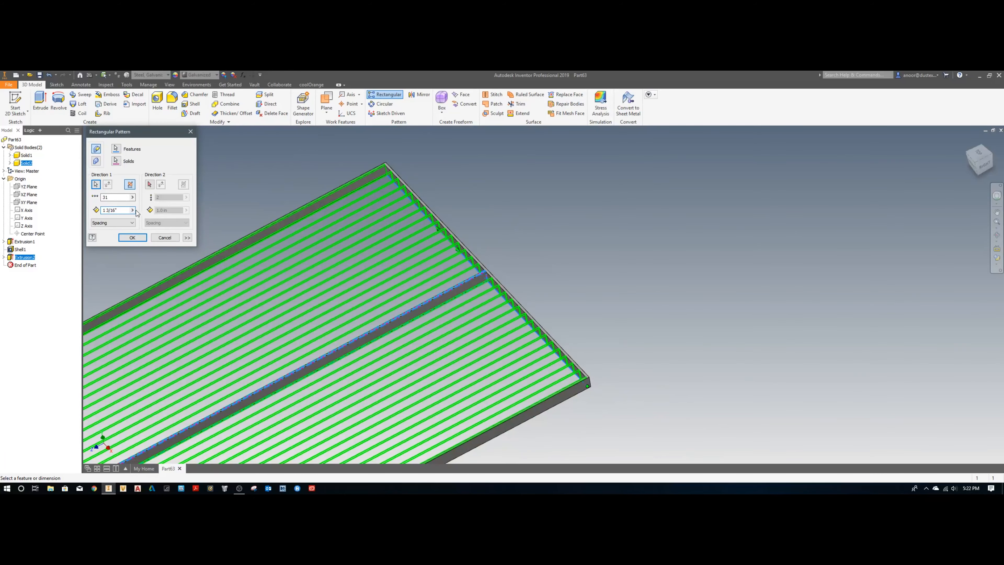
left_click_drag(114, 198, 74, 197)
type("29")
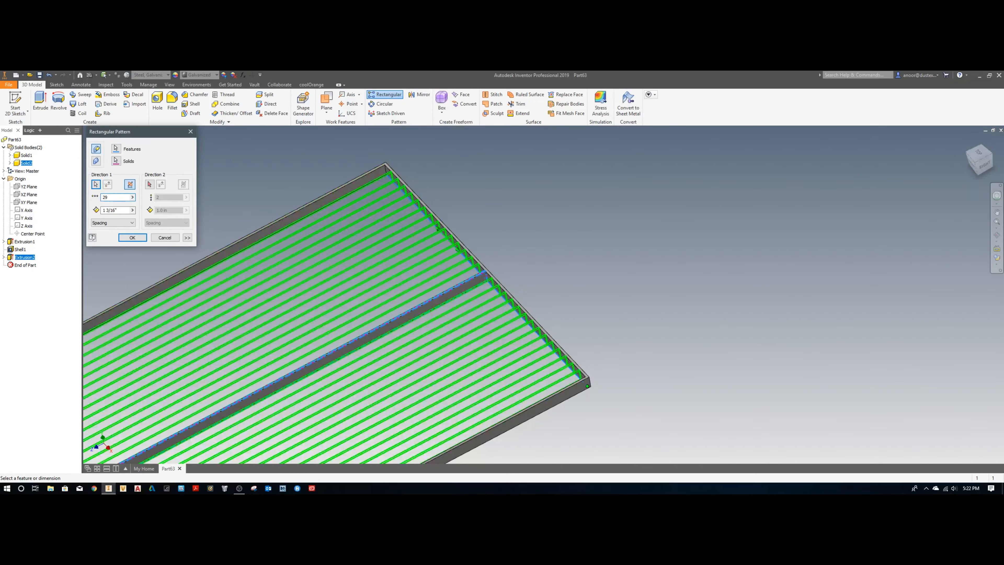
key("Return")
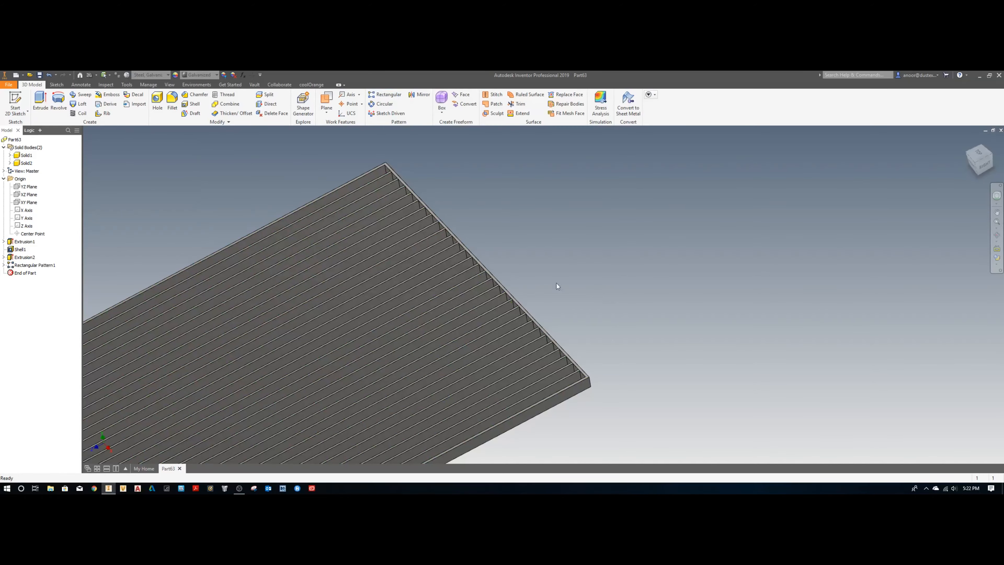
Step: Make the YZ origin plane visible and start a new sketch on it
scroll(510, 266, "down", 3)
middle_click_drag(509, 263, 712, 205)
middle_click_drag(397, 254, 725, 326, "shift")
middle_click_drag(725, 326, 694, 376)
middle_click_drag(695, 376, 649, 368, "shift")
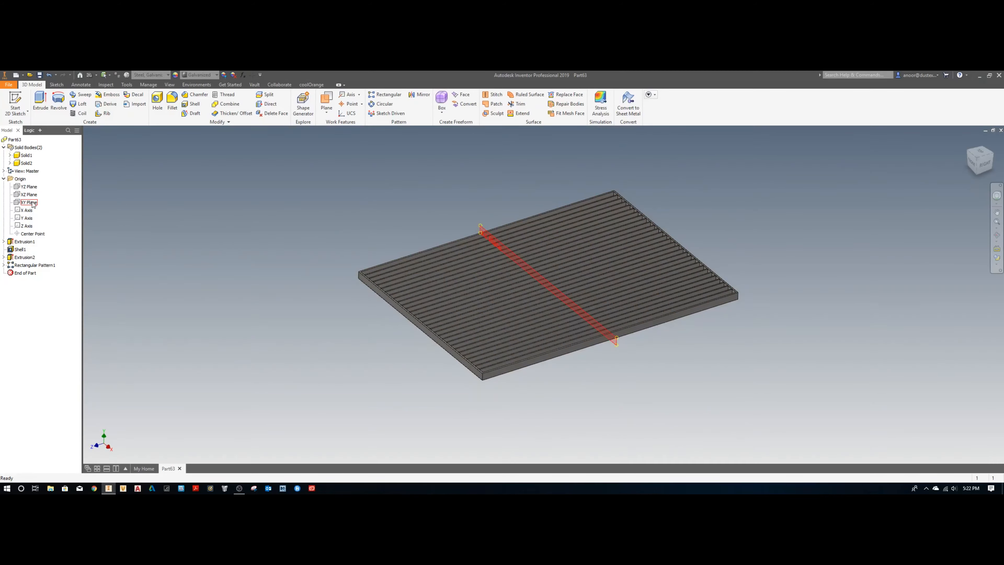
right_click(33, 187)
left_click(50, 236)
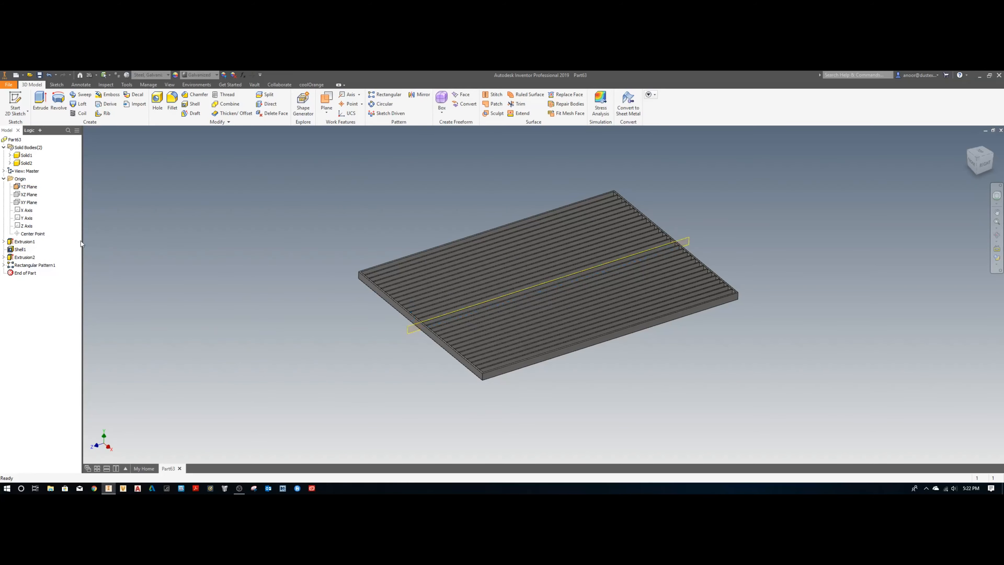
right_click(37, 188)
left_click(56, 195)
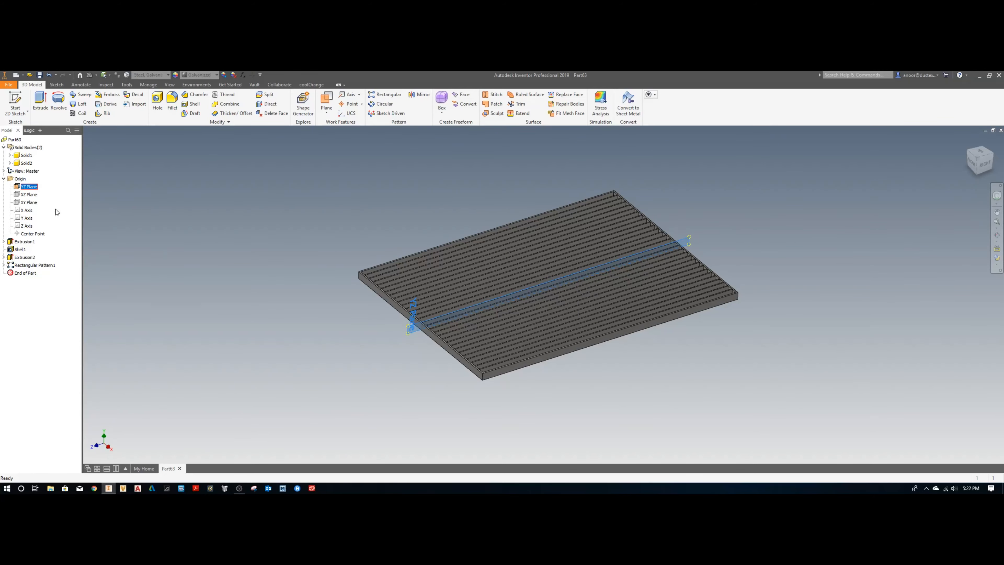
left_click(162, 104)
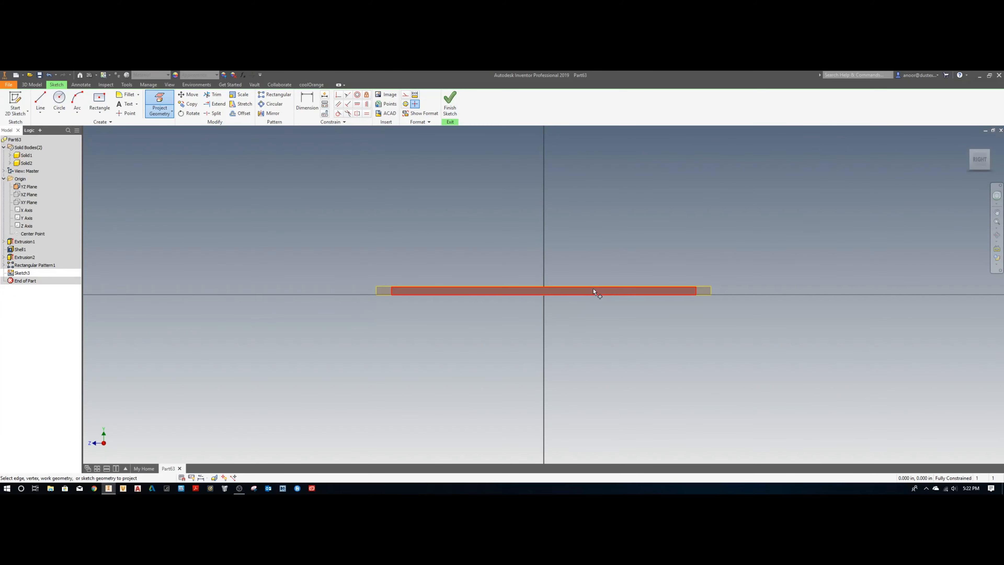
right_click(603, 259)
left_click(628, 260)
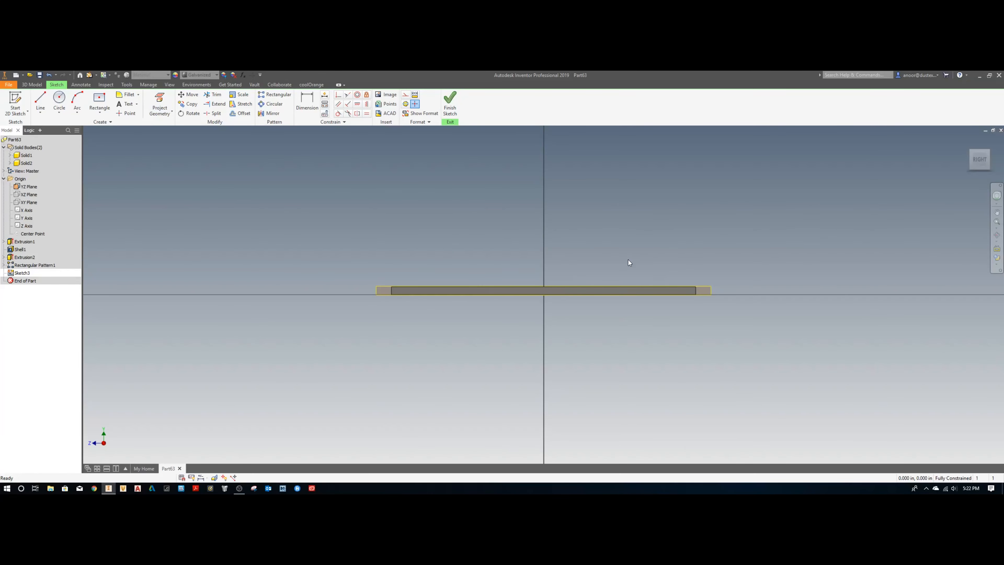
Step: Slice the graphics at the sketch plane to expose the central bar's cross section
key("F7")
scroll(546, 305, "up", 3)
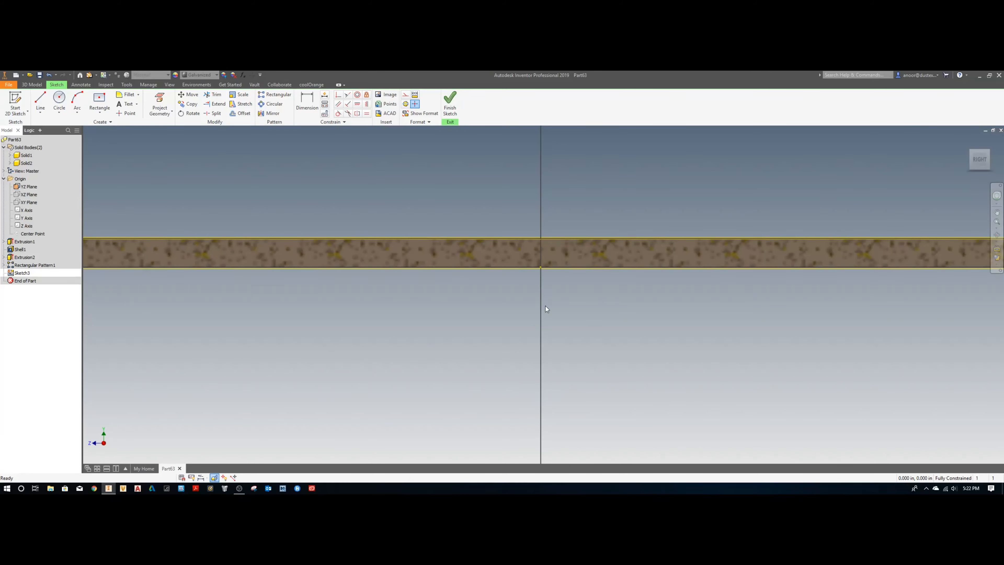
key("F7")
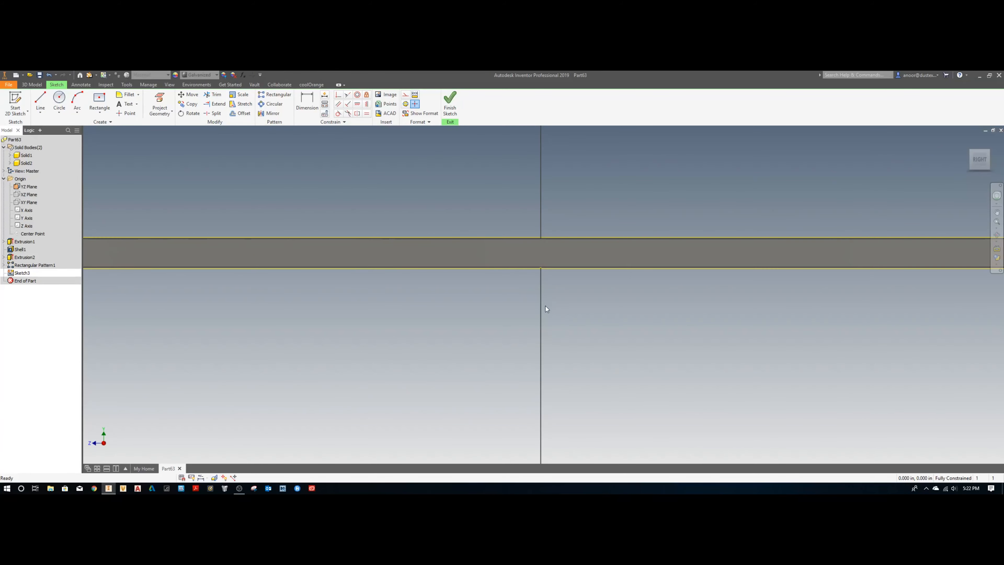
right_click(597, 295)
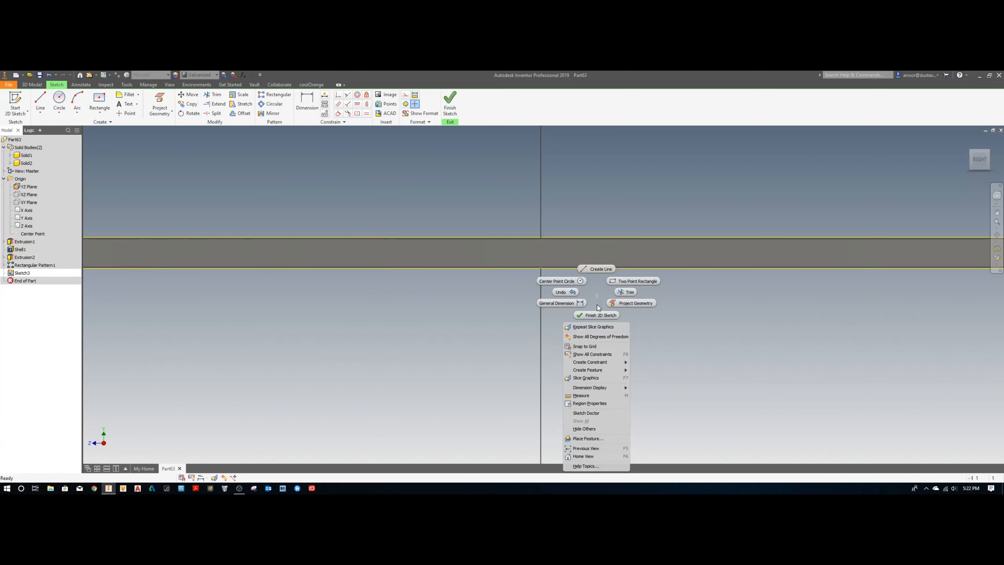
left_click(592, 378)
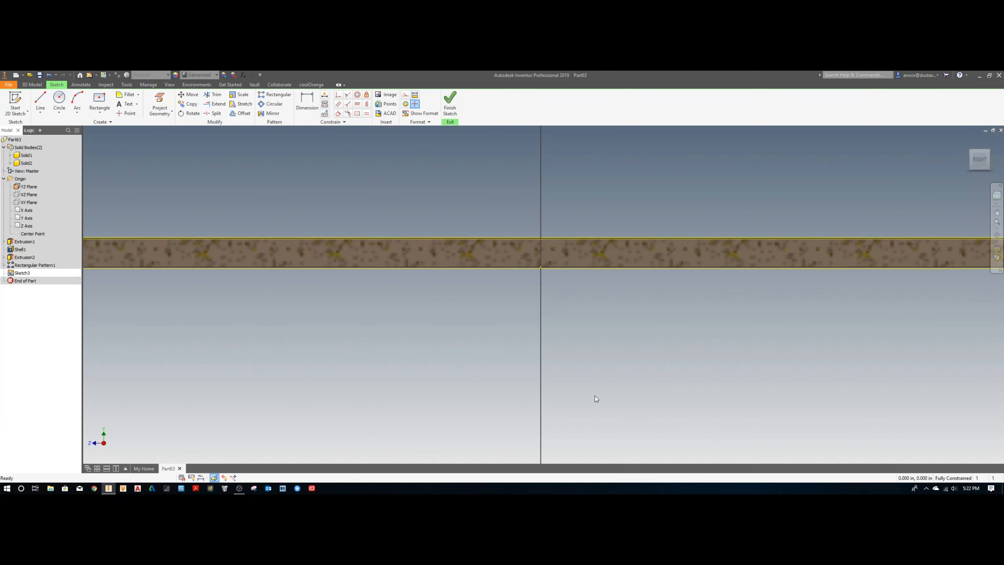
Step: Sketch a circle 3/16 in in diameter inside the bar section, centered on the vertical axis above the origin
left_click(59, 102)
scroll(554, 251, "up", 4)
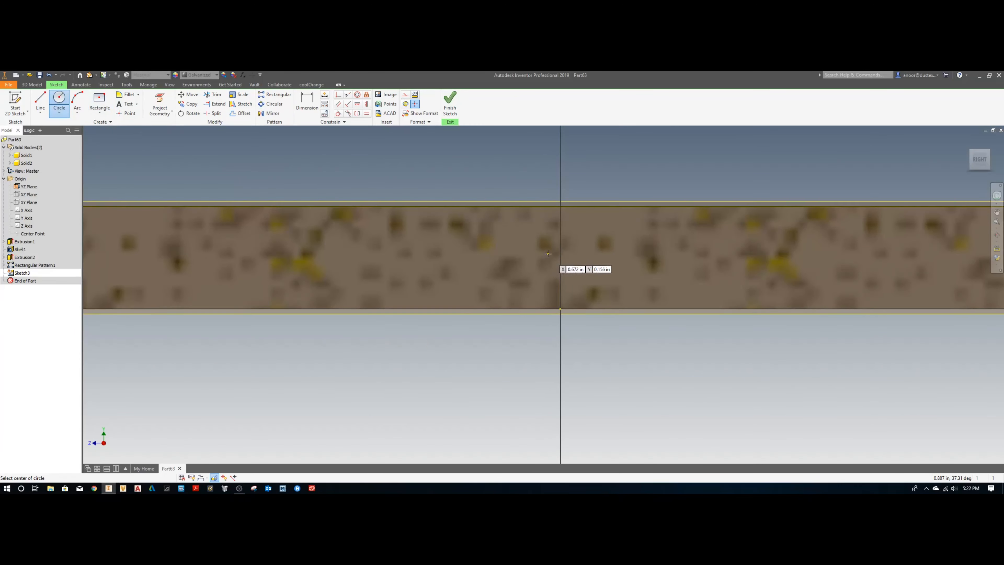
left_click(561, 249)
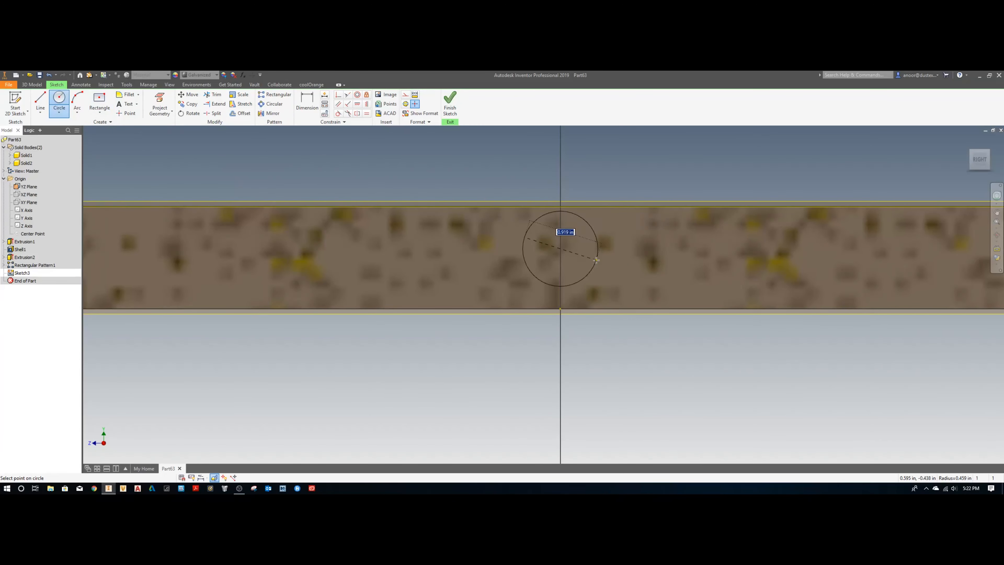
type("3/16")
key("Return")
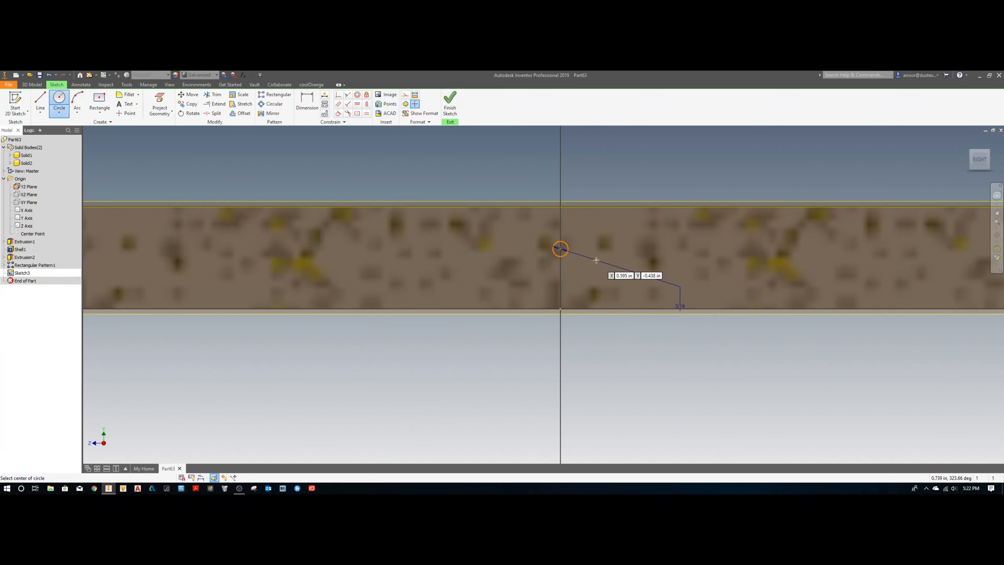
right_click(652, 224)
left_click(665, 224)
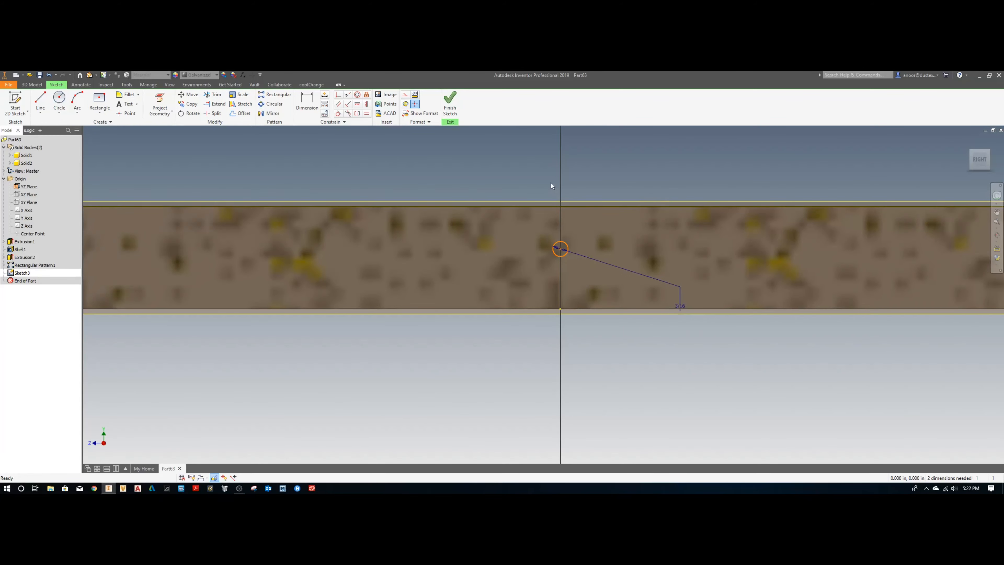
Step: Align the circle's center with the origin using a Horizontal constraint
left_click(357, 103)
left_click(560, 249)
left_click(561, 309)
right_click(519, 169)
left_click(534, 168)
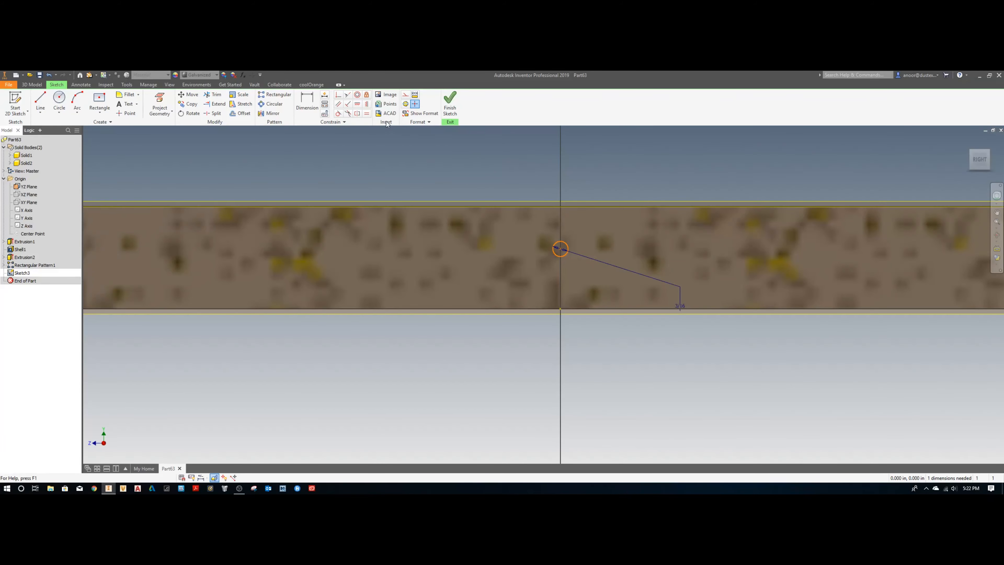
Step: Make the circle tangent to the bar section's upper edge and finish the sketch
left_click(339, 114)
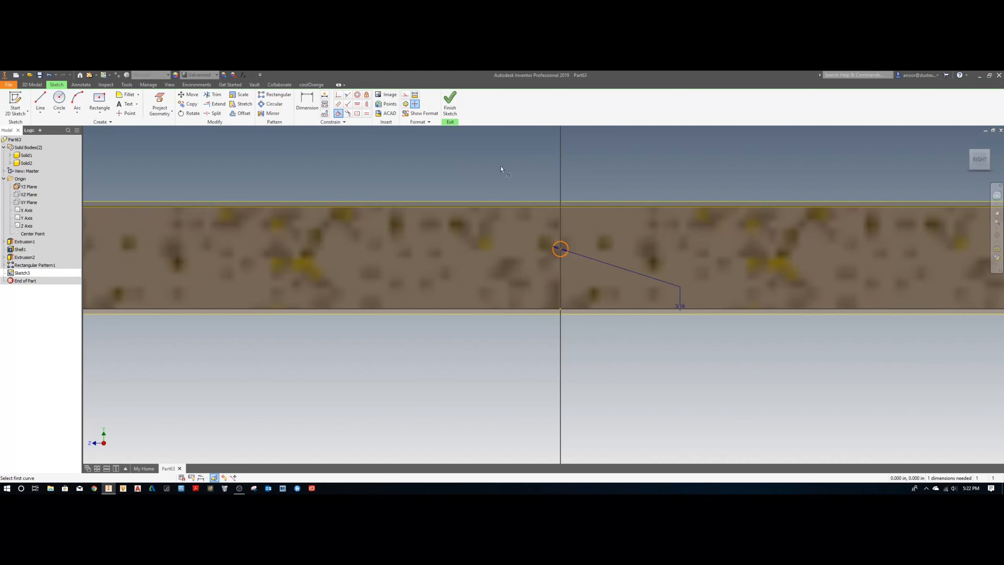
left_click(564, 245)
left_click(572, 207)
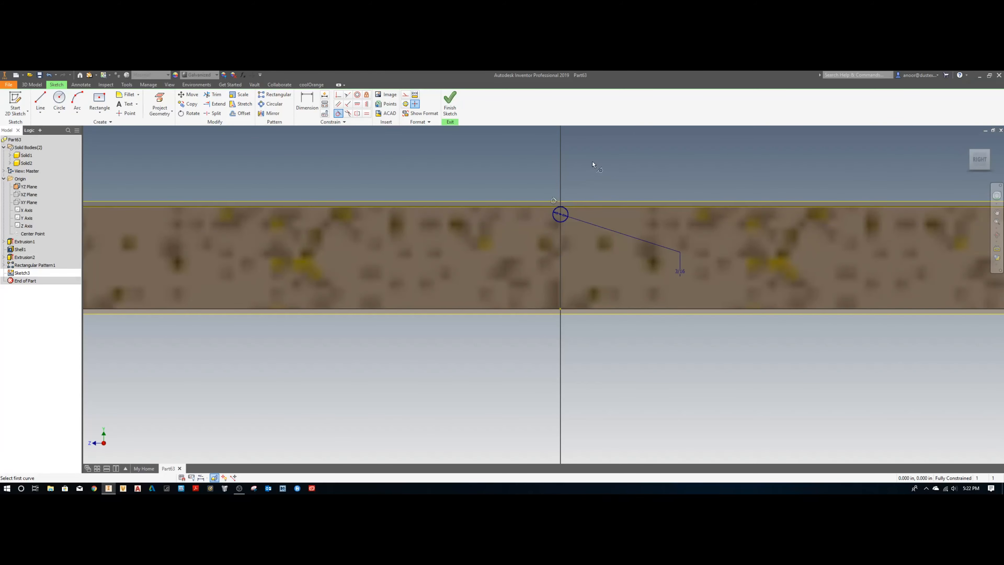
key("Escape")
left_click(455, 112)
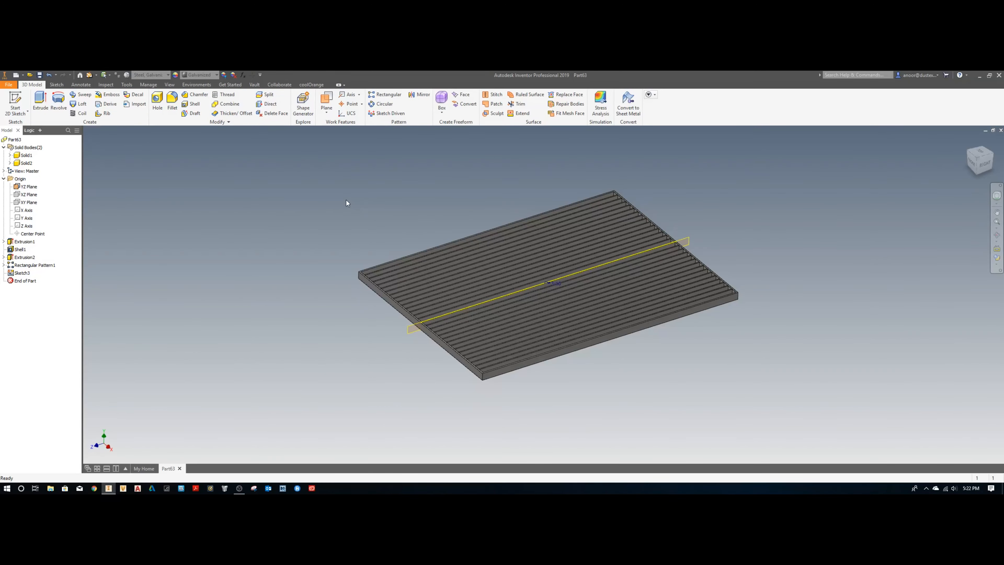
Step: Extrude the circle between the inner faces of the two opposite frame sides as a new solid, forming the central cross rod
key("e")
left_click(205, 187)
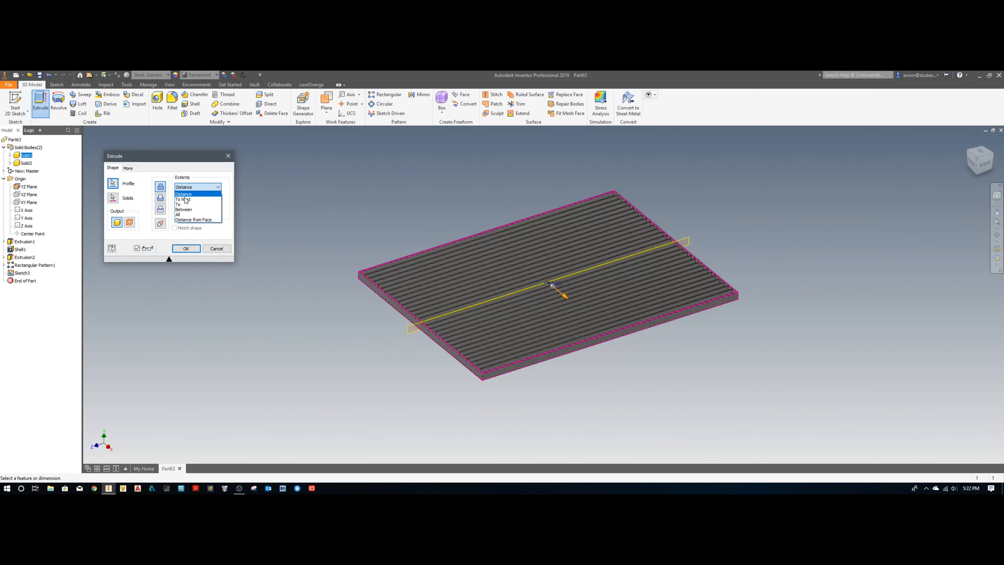
left_click(183, 210)
scroll(486, 237, "up", 5)
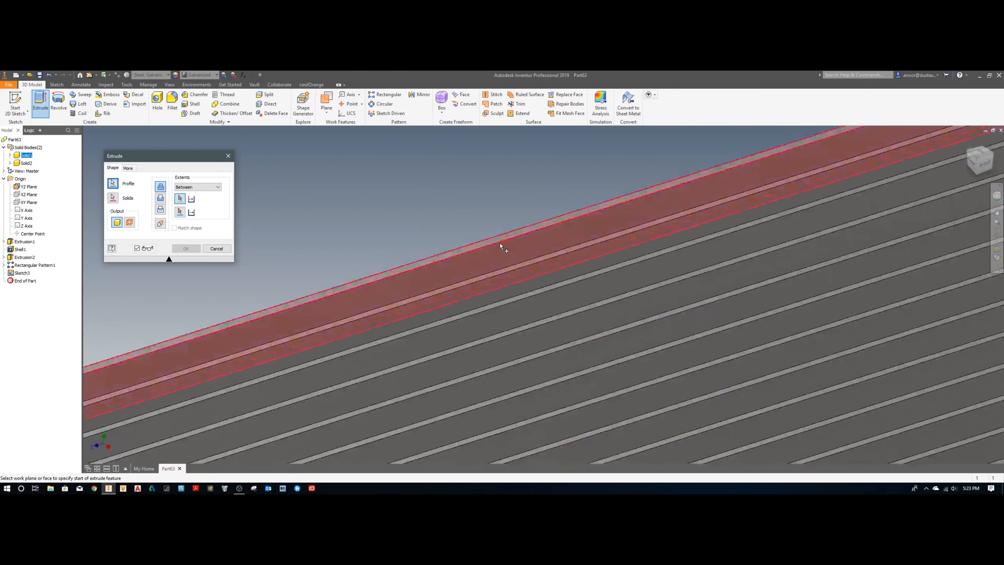
left_click(500, 243)
scroll(486, 233, "down", 5)
middle_click_drag(583, 265, 726, 290, "shift")
scroll(726, 290, "up", 5)
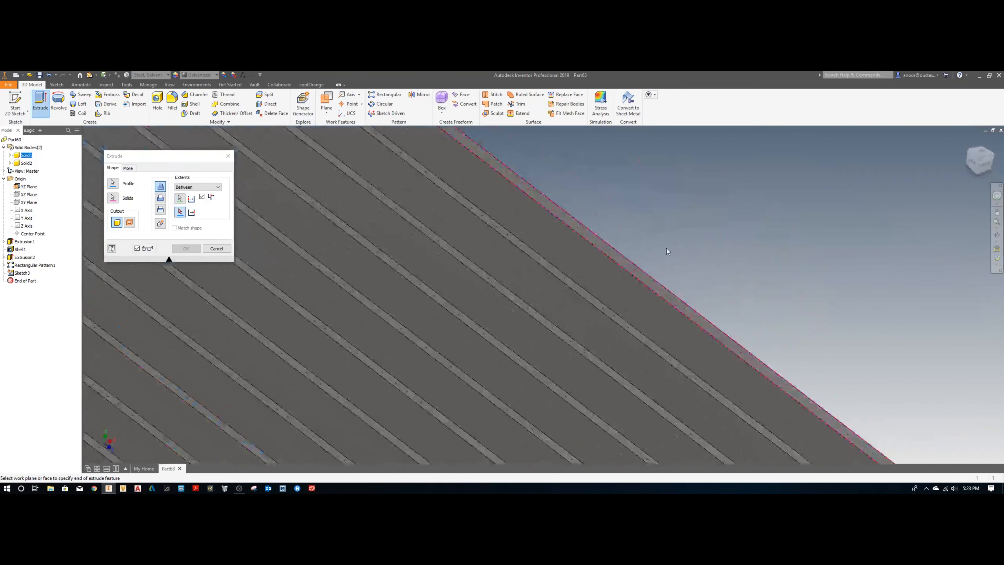
left_click(628, 285)
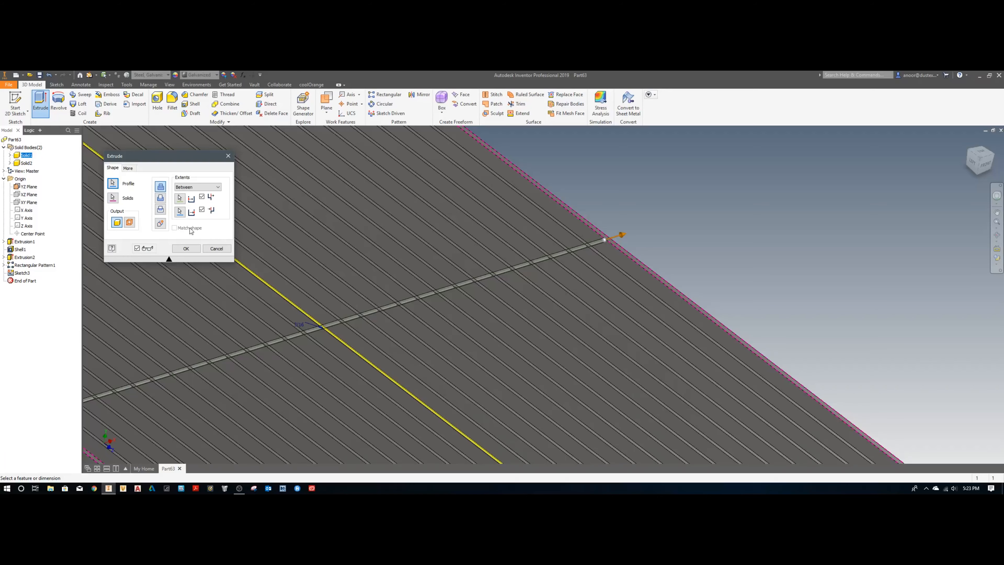
left_click(161, 224)
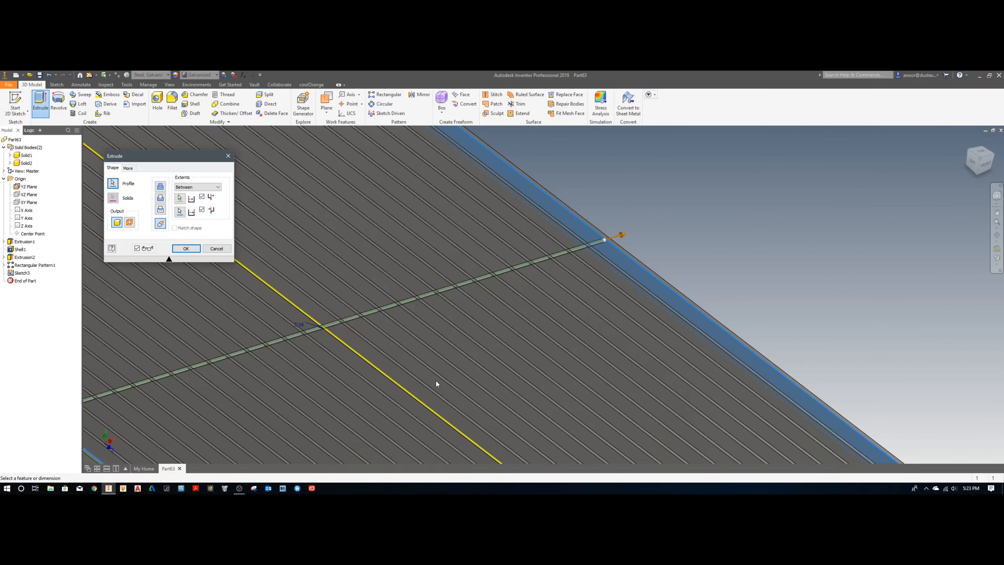
left_click(186, 249)
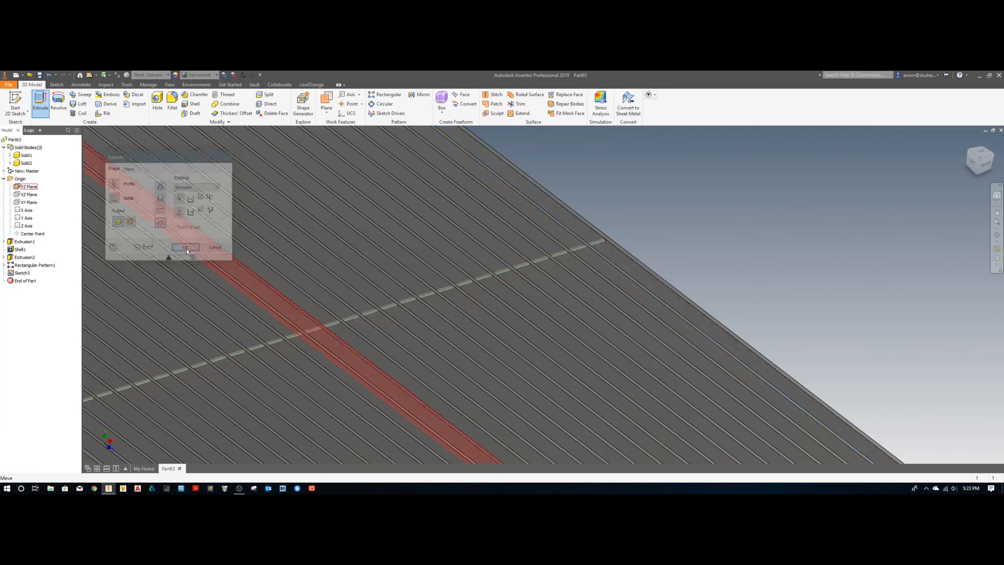
scroll(712, 260, "down", 3)
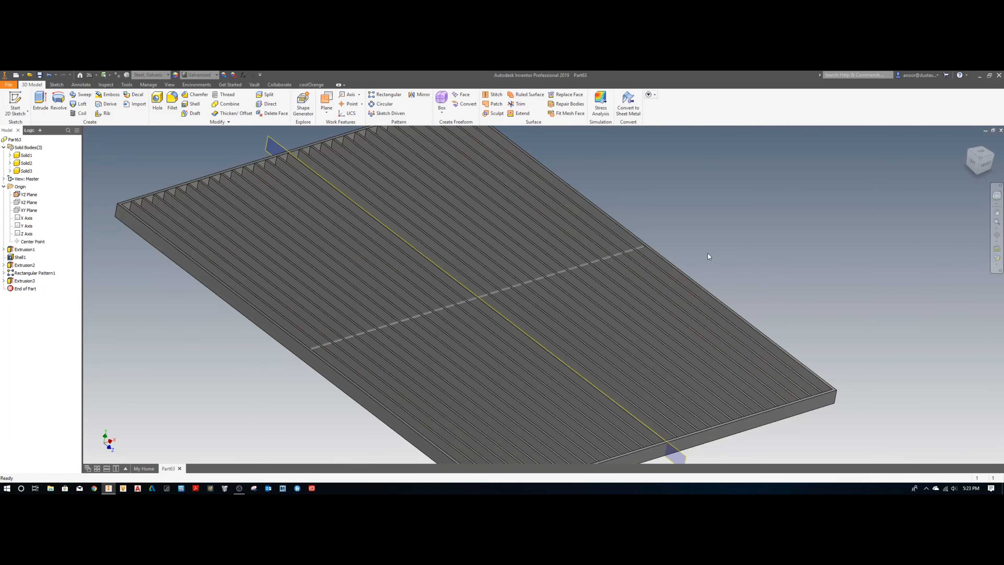
Step: Inspect the central cross rod where it crosses the bearing bars, and hide the YZ work plane
scroll(620, 264, "up", 5)
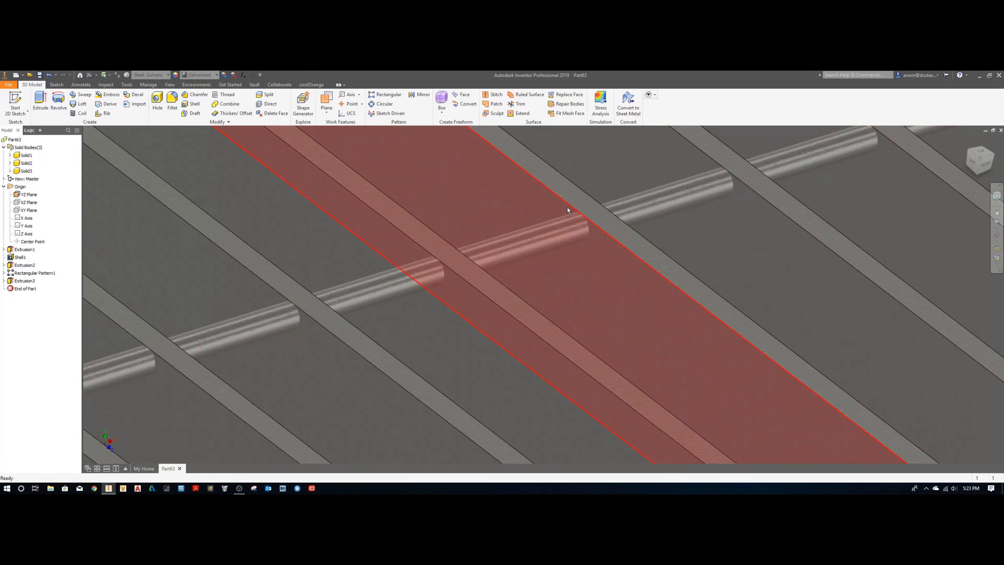
scroll(569, 239, "down", 2)
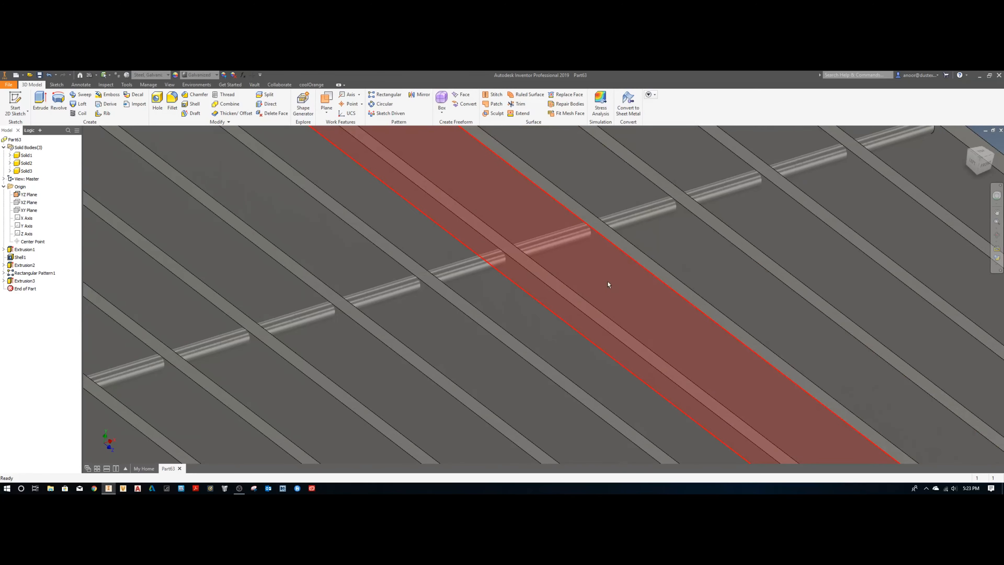
scroll(602, 262, "down", 5)
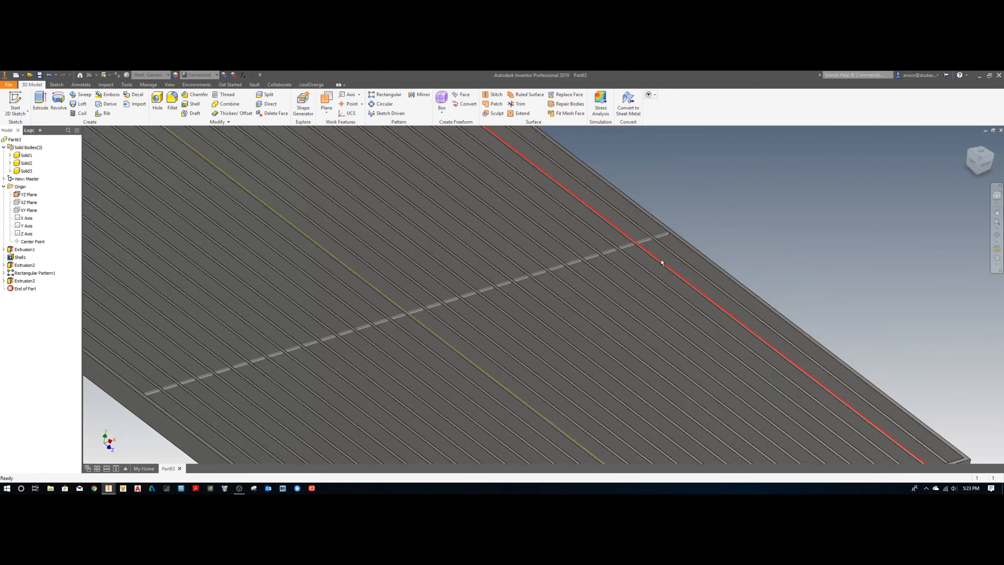
scroll(662, 259, "down", 1)
middle_click_drag(843, 276, 888, 293, "shift")
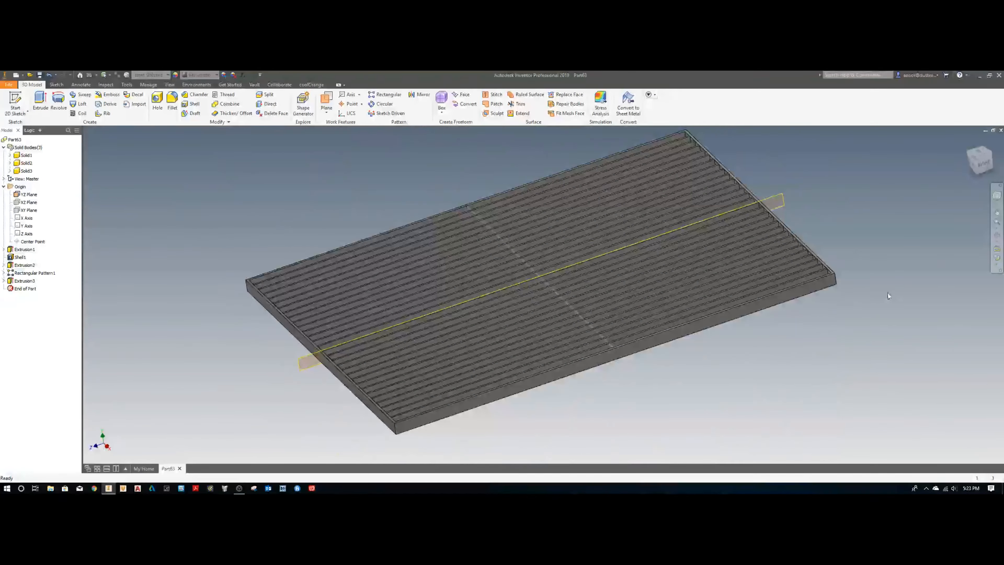
right_click(29, 194)
left_click(40, 245)
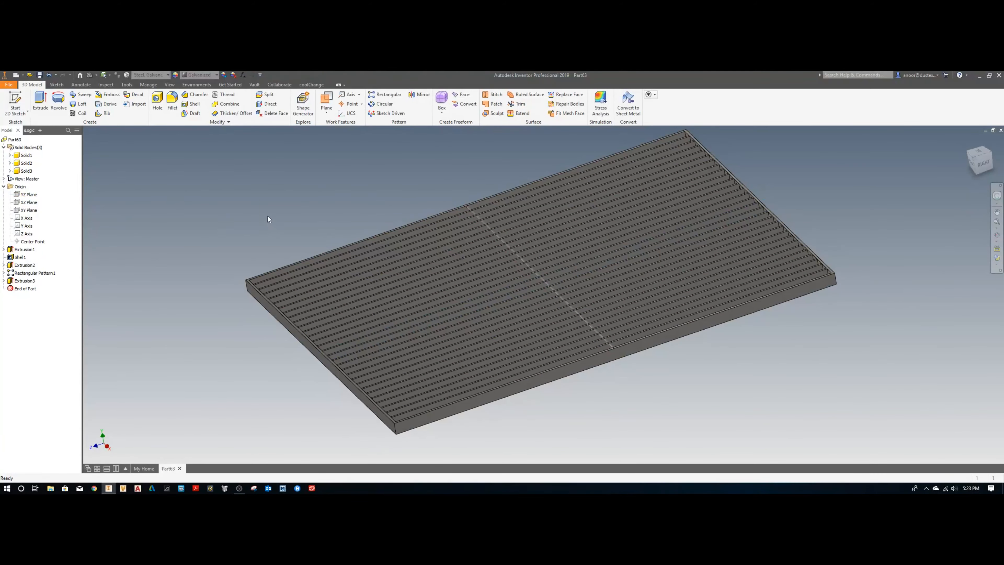
Step: Pattern the cross rod extrusion along the frame's long edge from the midplane, with 11 occurrences spaced 4 in apart
left_click(386, 94)
left_click(25, 281)
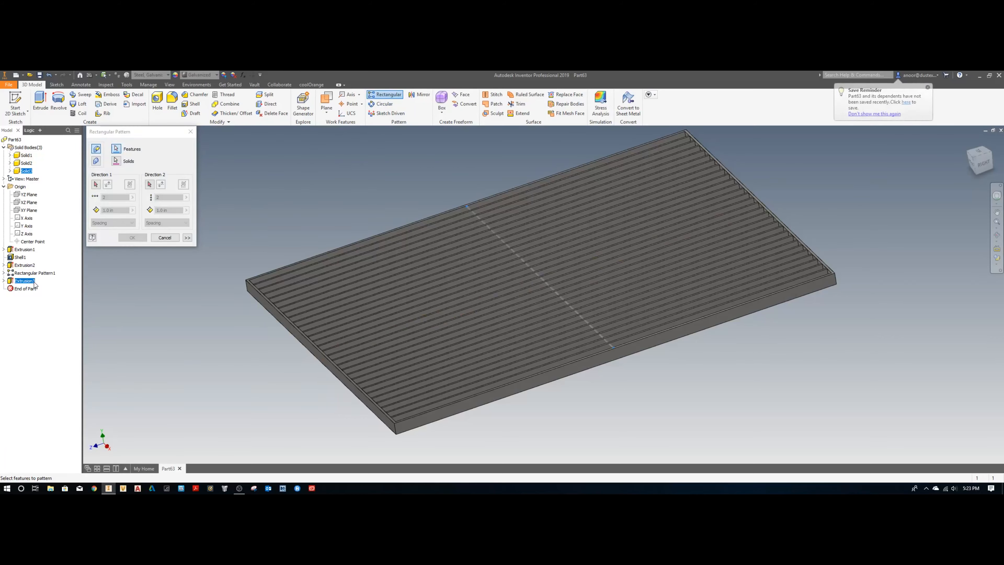
left_click(96, 184)
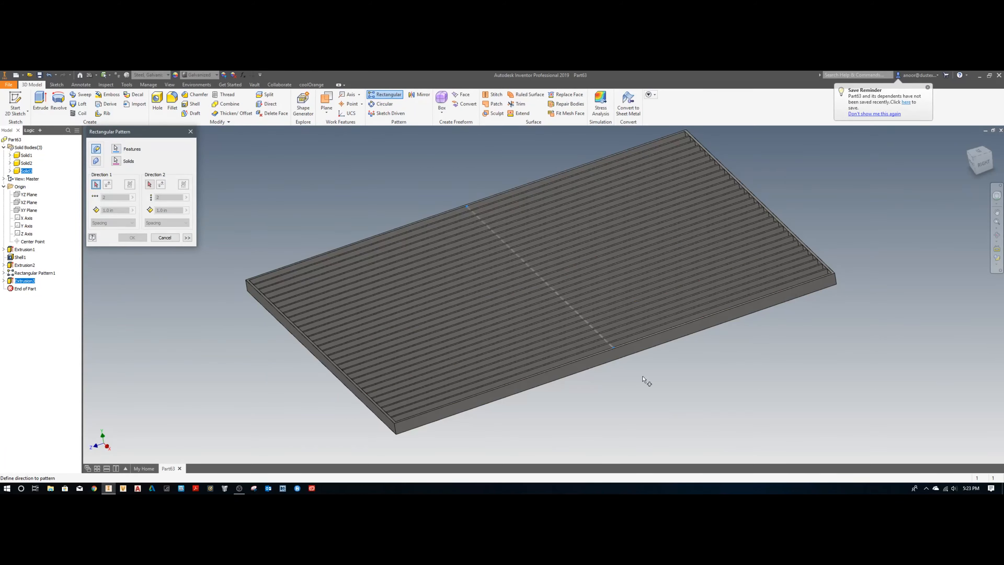
left_click(657, 349)
left_click(129, 184)
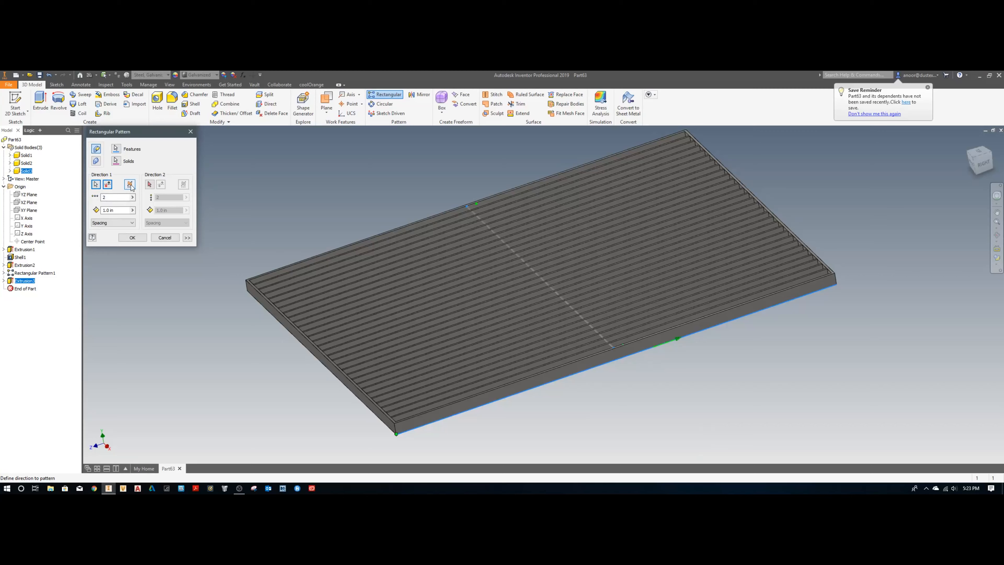
double_click(116, 196)
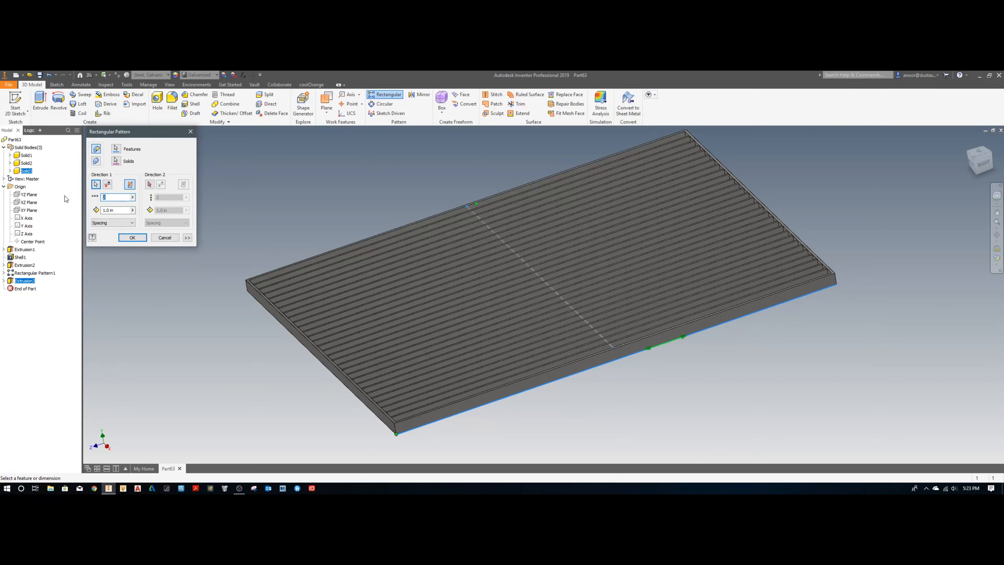
type("9")
key("Tab")
type("4")
left_click_drag(110, 198, 90, 201)
type("111")
key("Return")
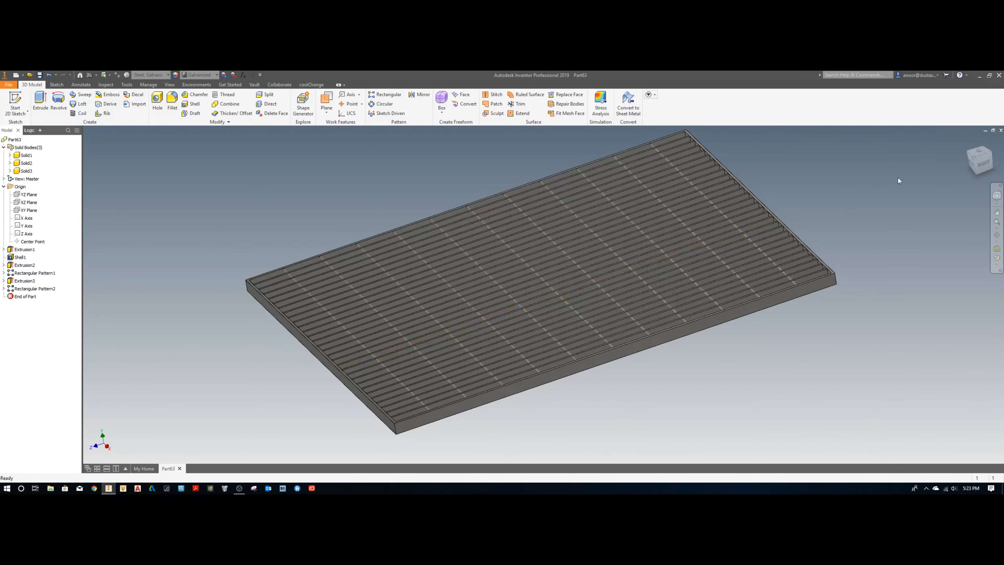
Step: Return to the home view and save the part in Documents as Grating Panel
left_click(967, 143)
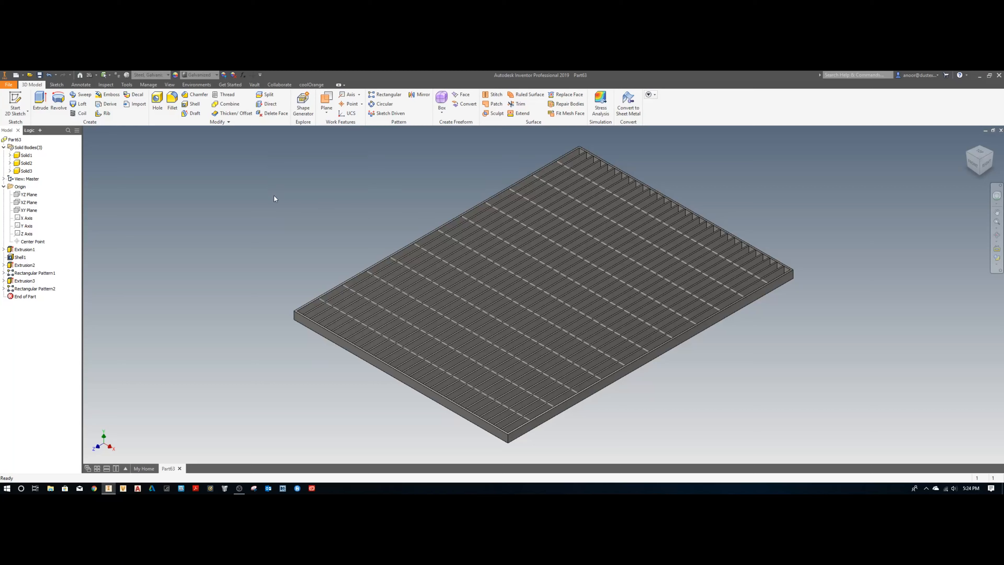
left_click(39, 75)
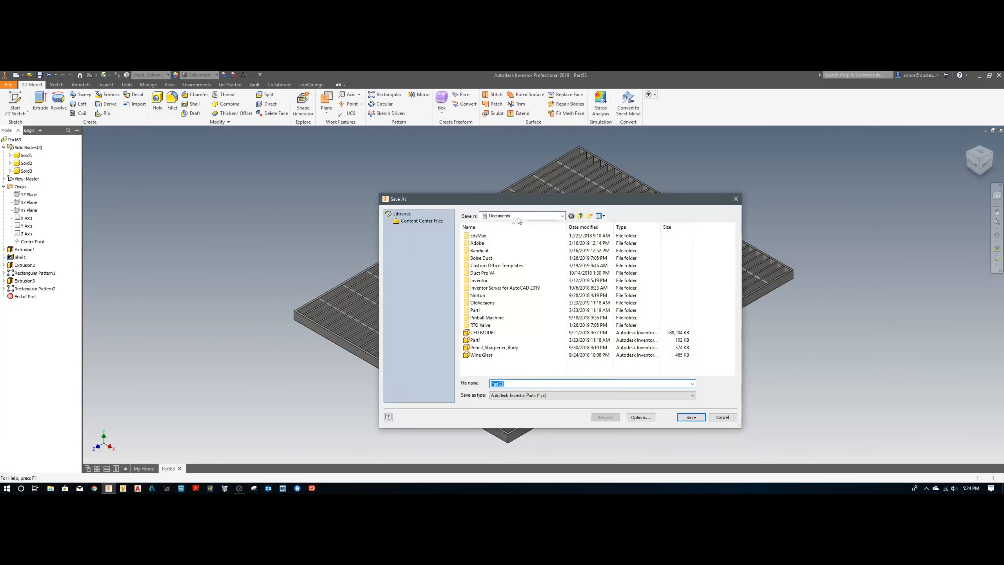
type("gRA")
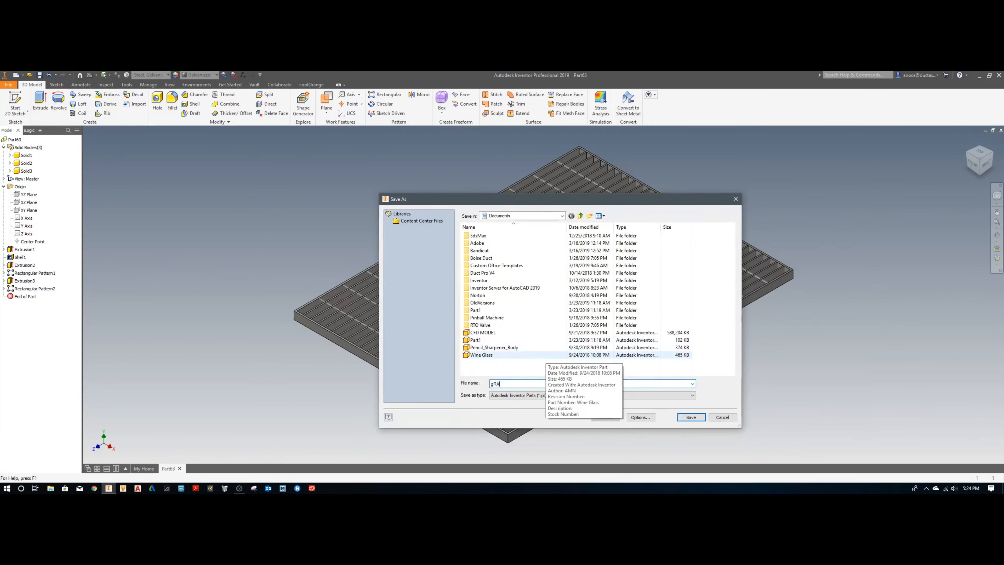
type("TING")
key("BackSpace")
key("BackSpace")
key("BackSpace")
key("BackSpace")
key("BackSpace")
key("BackSpace")
key("BackSpace")
key("BackSpace")
type("Grating Panel")
key("Return")
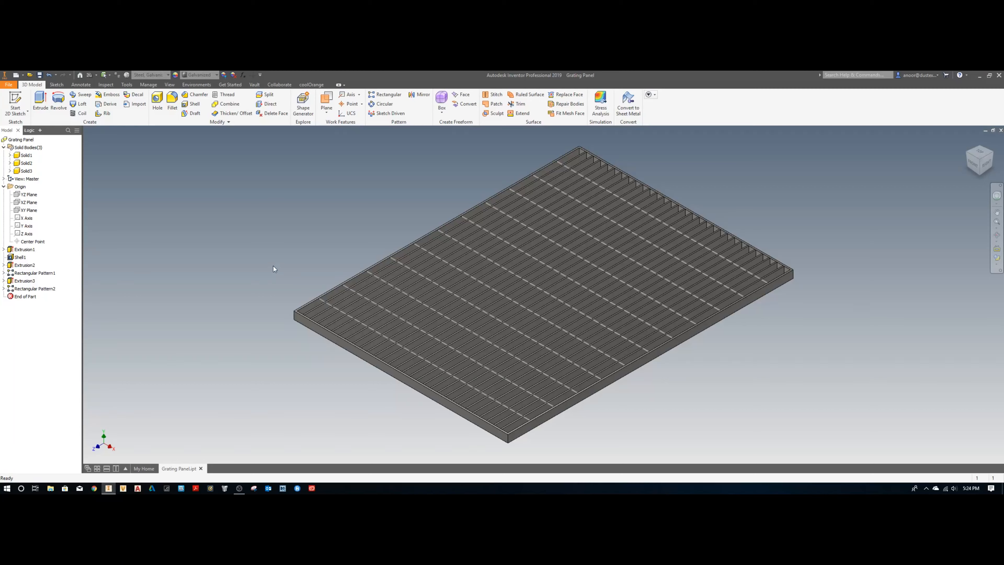
Step: Create a drawing from the Standard.dwg template and place a top base view of Grating Panel, rotated to landscape, at scale 0.16 : 1
left_click(16, 75)
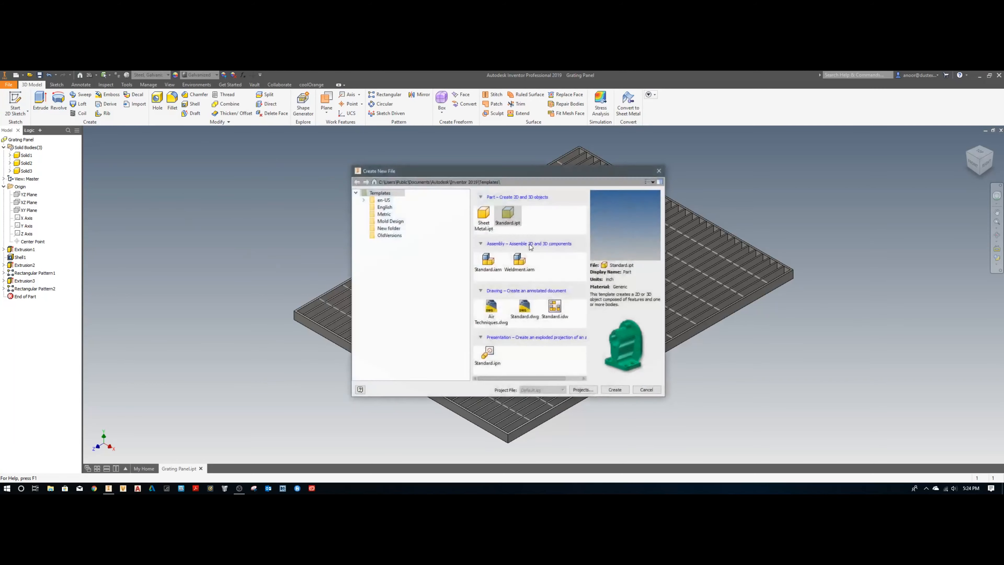
double_click(530, 309)
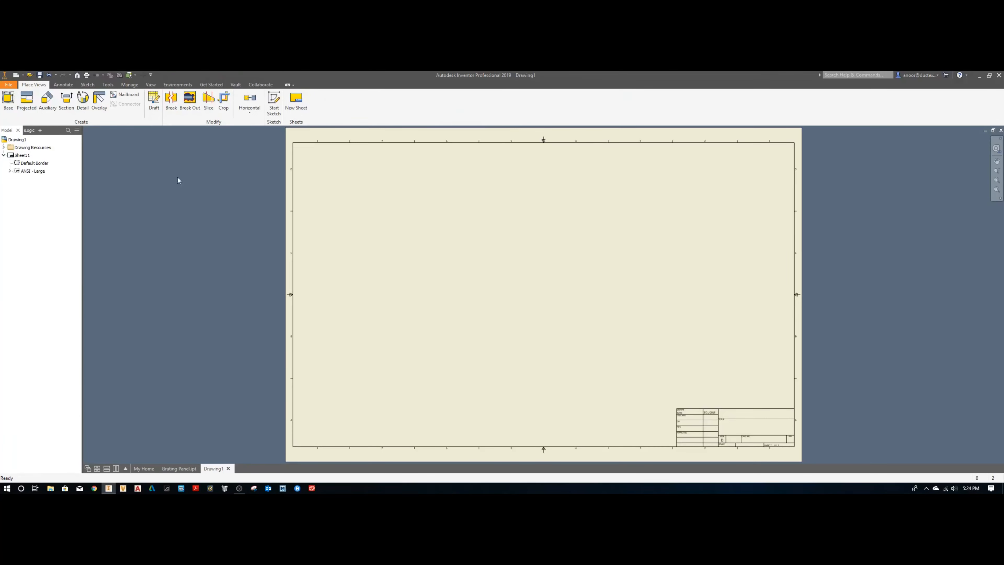
left_click(8, 101)
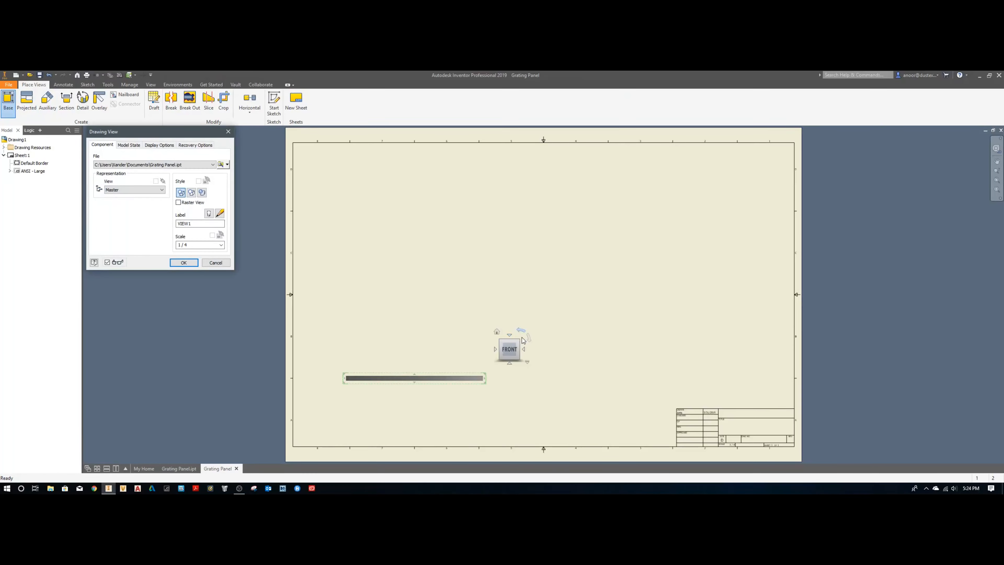
left_click(510, 337)
left_click_drag(428, 380, 441, 287)
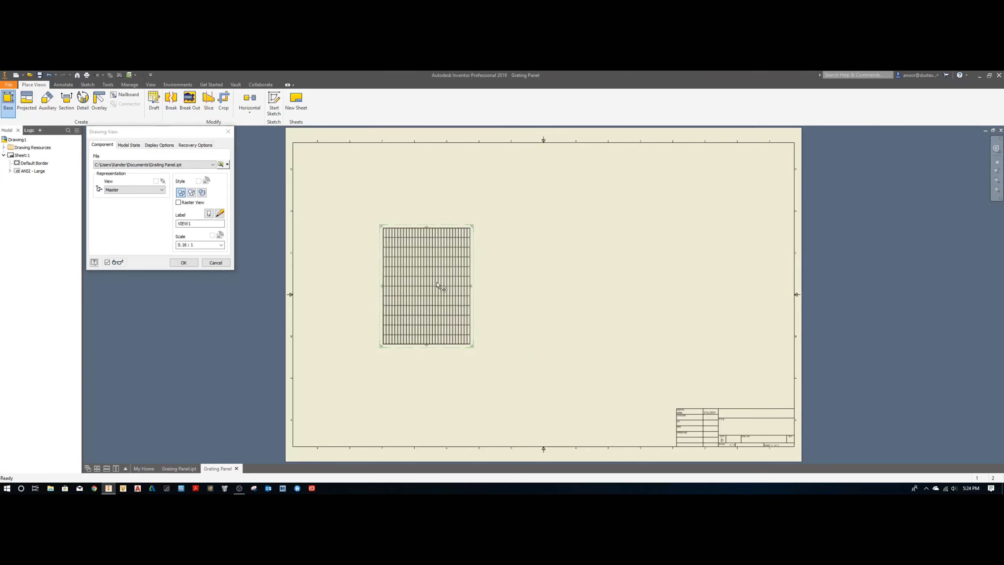
left_click(517, 189)
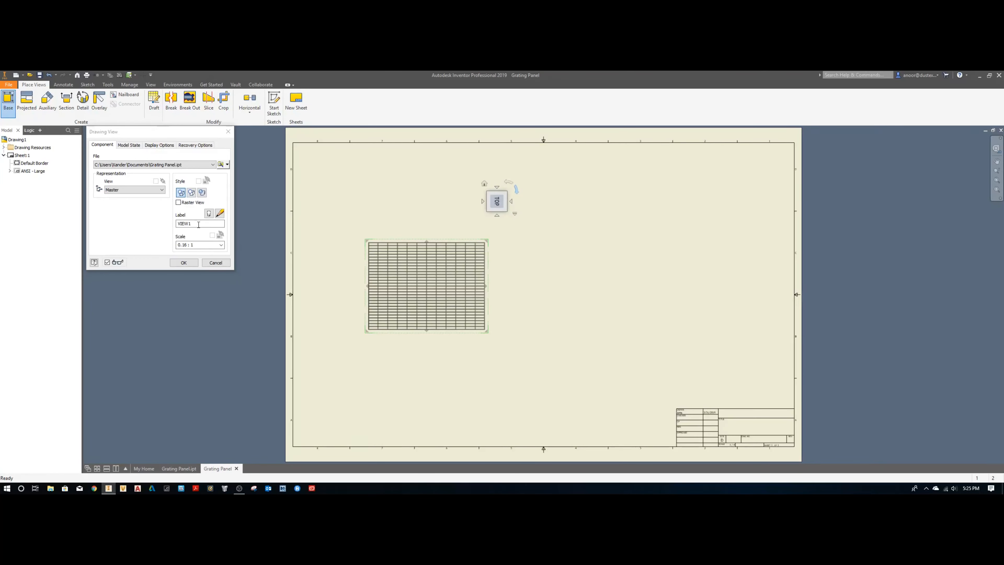
left_click(184, 263)
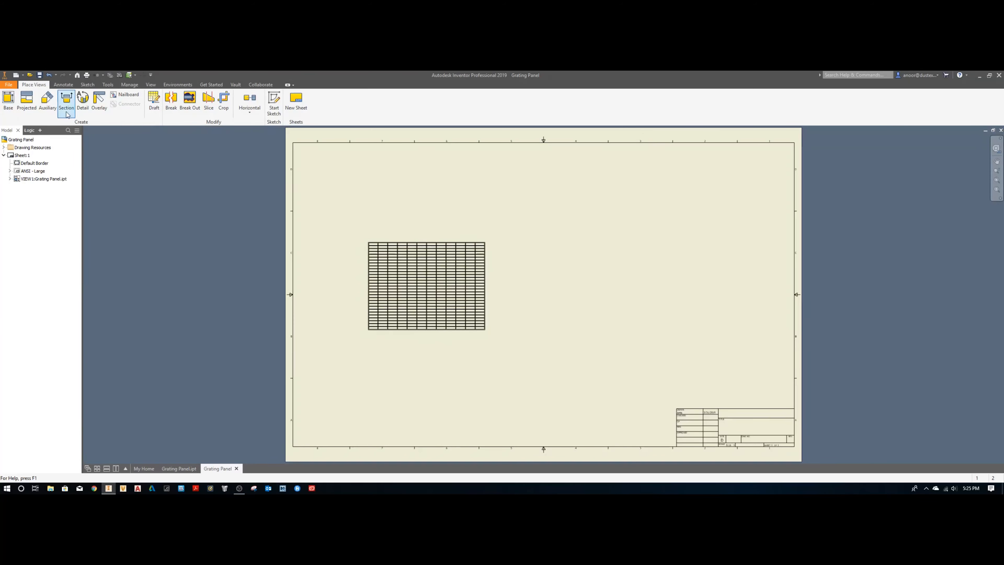
Step: Insert a parts list for the grating panel view in the empty area above the title block
left_click(64, 85)
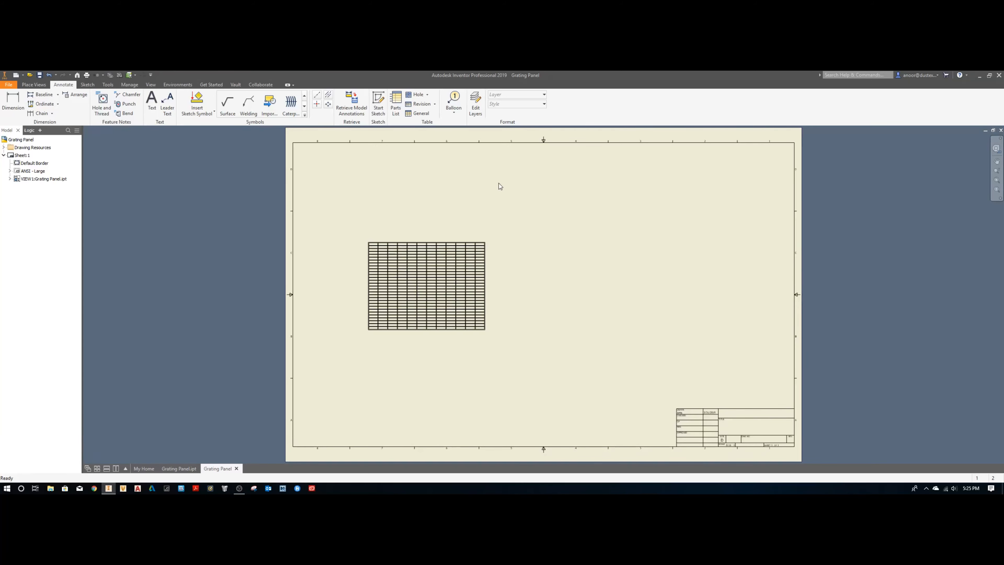
left_click(395, 103)
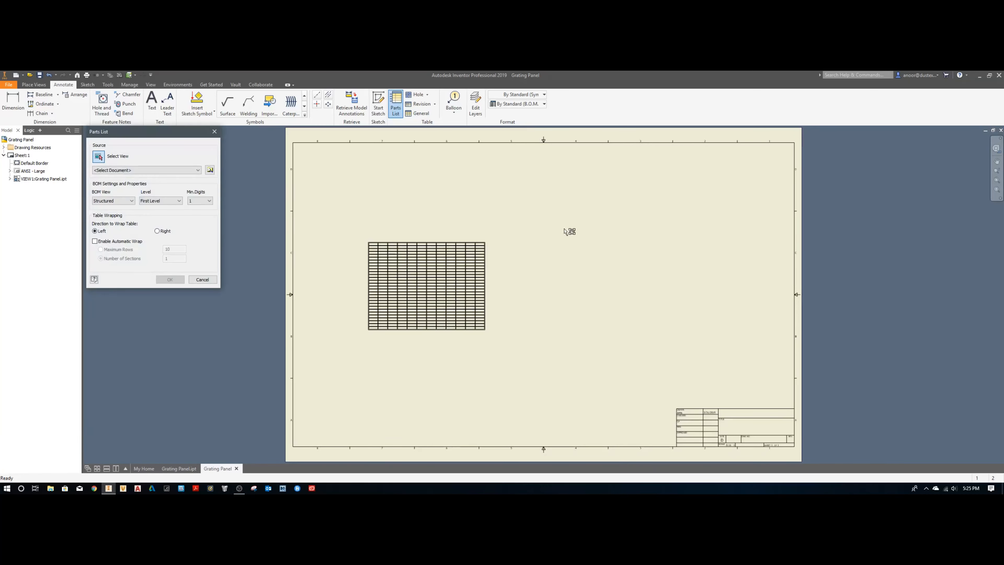
left_click(490, 274)
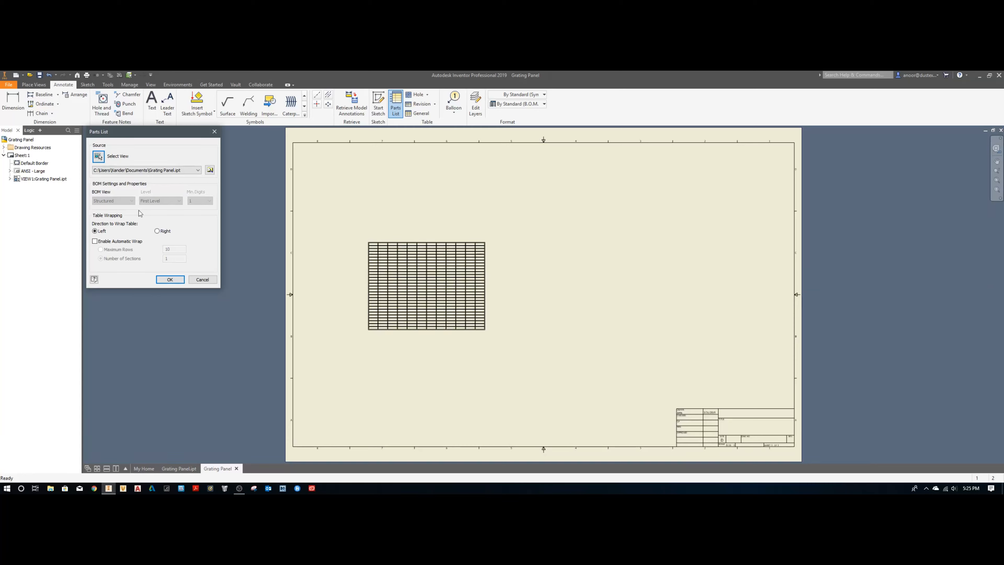
left_click(174, 280)
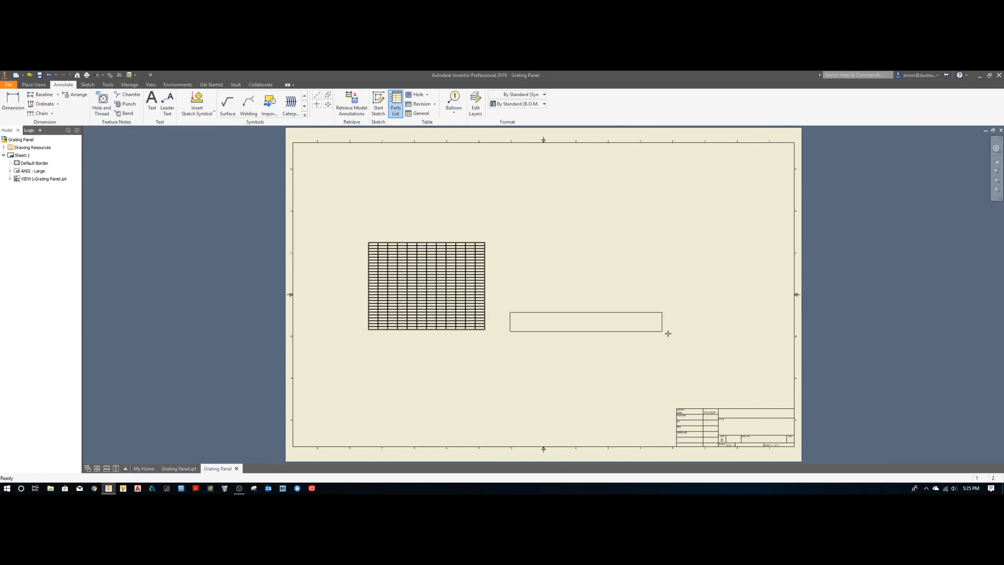
left_click(751, 364)
scroll(696, 364, "up", 3)
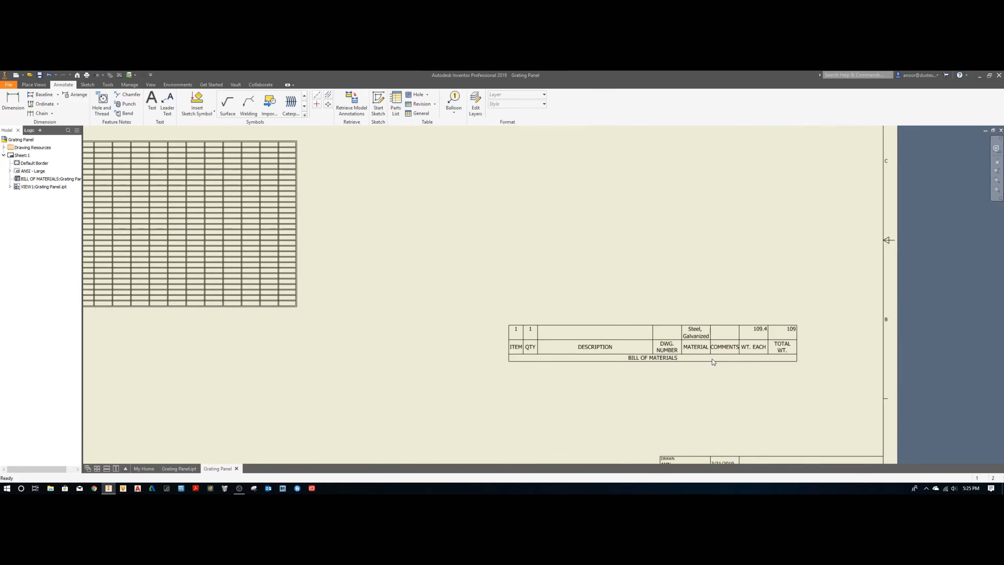
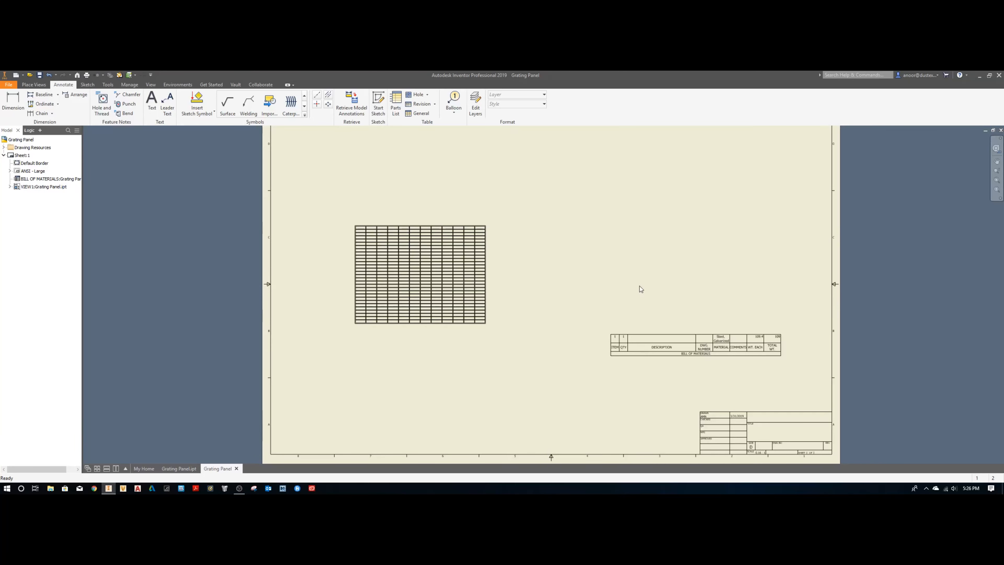
Step: Delete the bill of materials table from the sheet and switch back to the Grating Panel part
left_click(660, 334)
key("Delete")
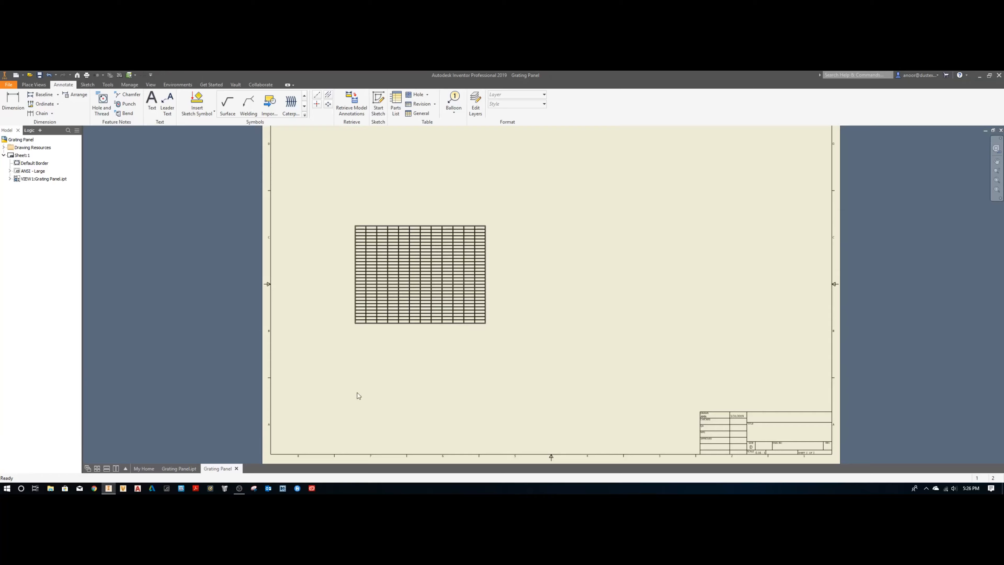
left_click(179, 469)
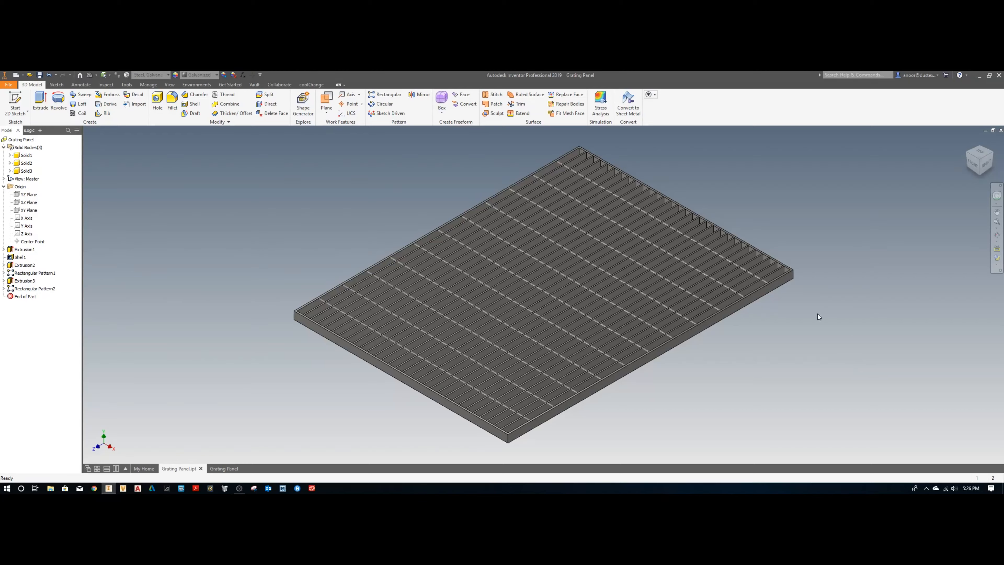
left_click(149, 85)
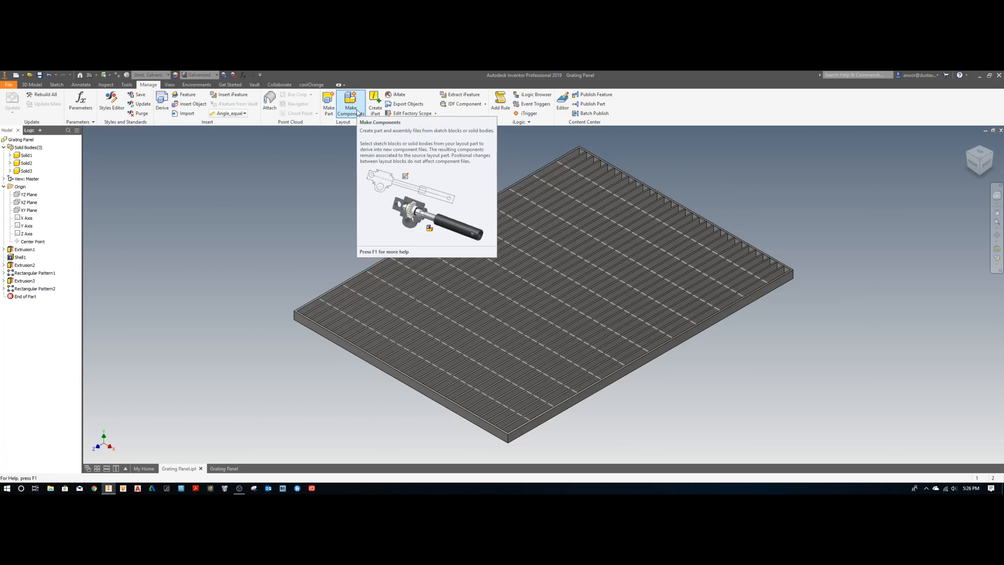
left_click(350, 105)
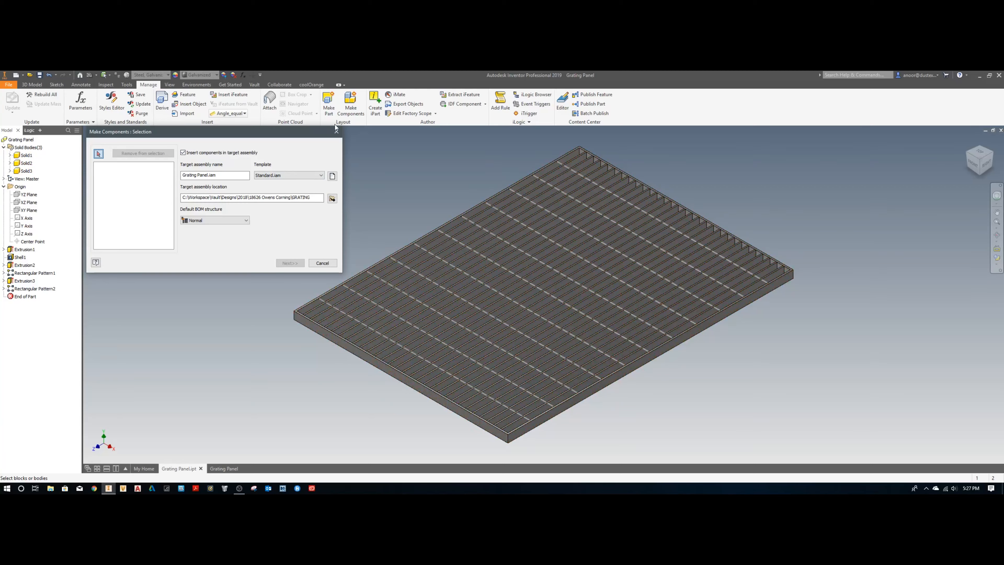
left_click(336, 131)
Step: Rename the first solid body, the outer frame of the panel, as GRATING BAND
left_click(26, 155)
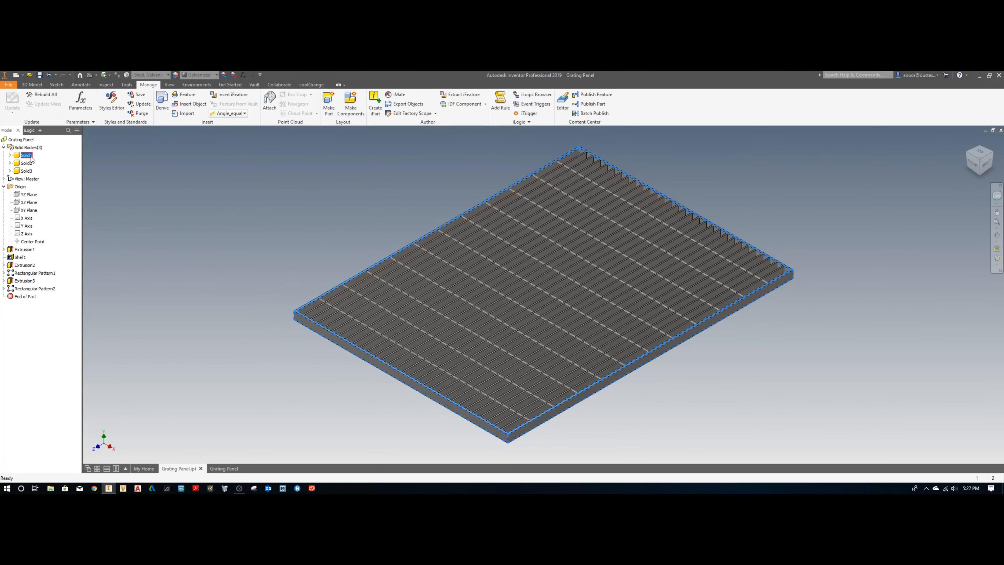
left_click(27, 155)
type("GRAS")
key("BackSpace")
type("TING BAND")
key("Return")
Step: Rename the second solid body, the patterned bars, as BEARING BARS
left_click(28, 163)
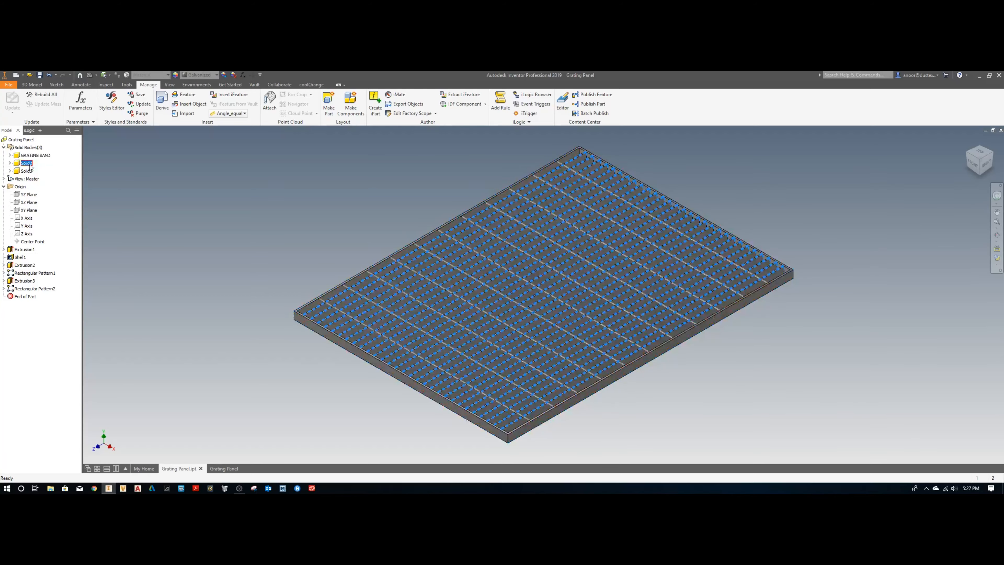
left_click(28, 163)
type("BEARING BAR")
key("Return")
left_click(30, 163)
key("Right")
Step: Rename the third solid body, the cross rods, as SUPPORT RODS
left_click(30, 171)
left_click(30, 171)
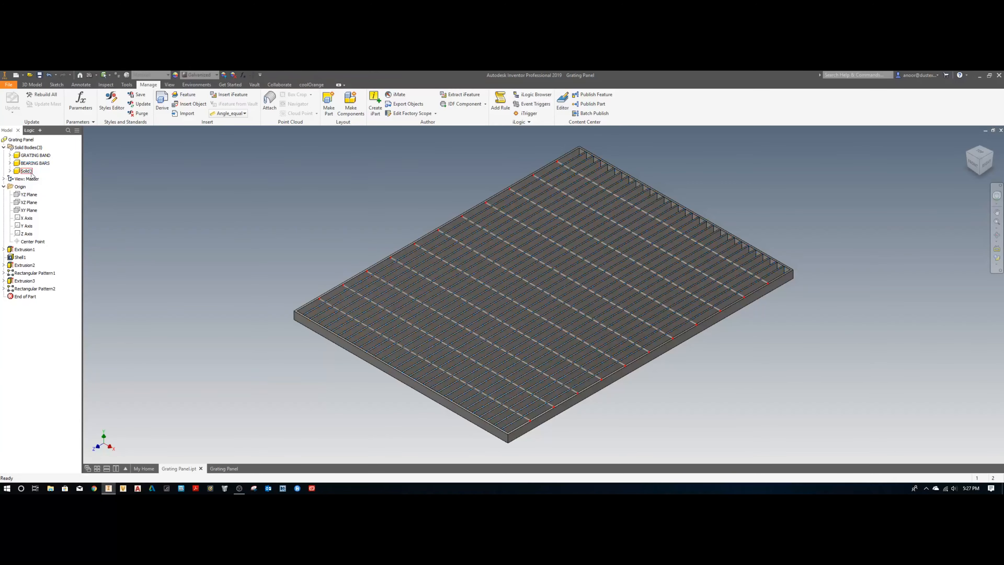
type("UPPORTRODS")
double_click(27, 171)
type("SUPPORT RODS")
key("Return")
left_click(74, 190)
Step: Start Make Components with the GRATING BAND, BEARING BARS and SUPPORT RODS bodies selected
left_click(351, 112)
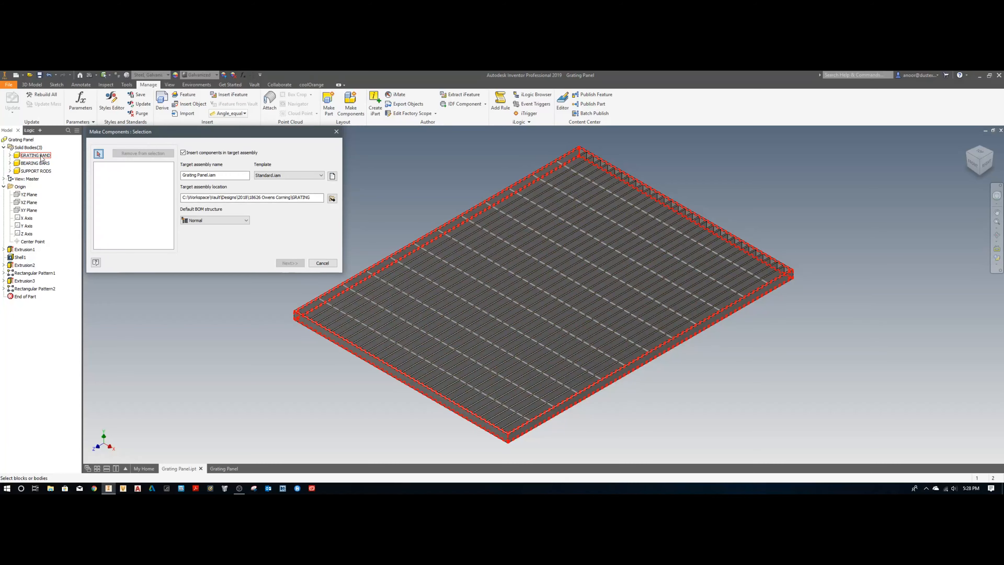
left_click(36, 155)
left_click(35, 163)
left_click(36, 171)
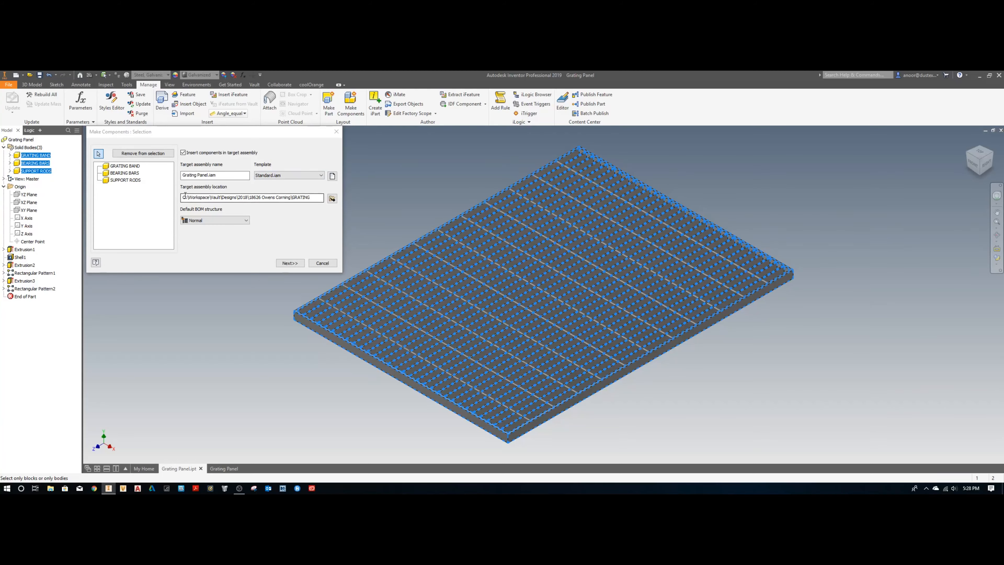
Step: Set the target to a new assembly named Grating Panel in the Documents folder
left_click(334, 200)
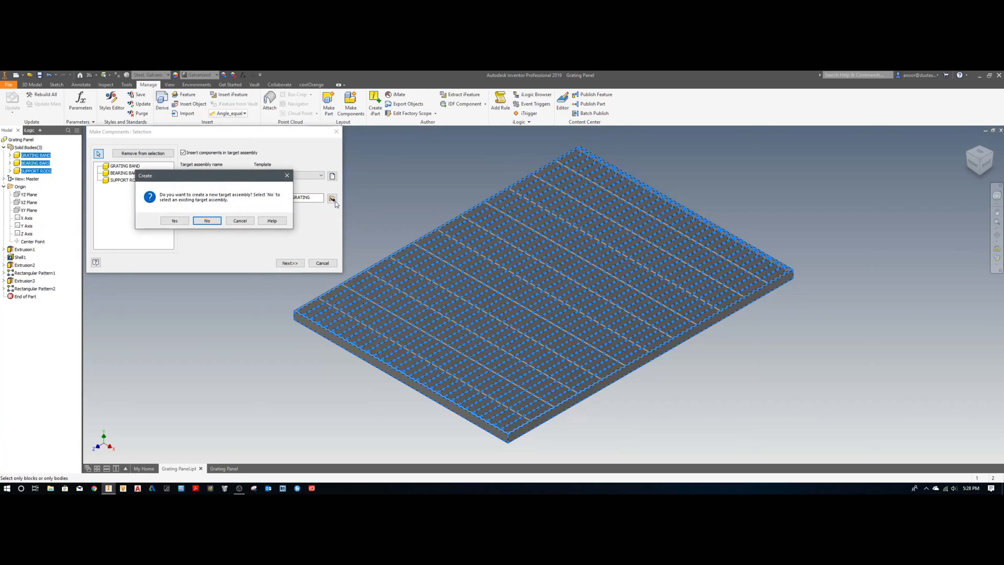
left_click(175, 221)
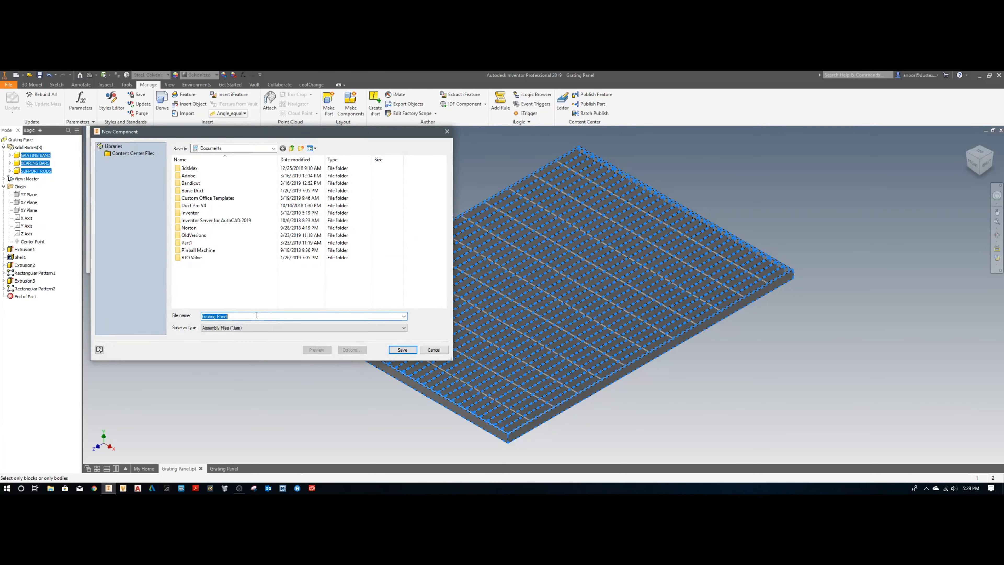
left_click(403, 350)
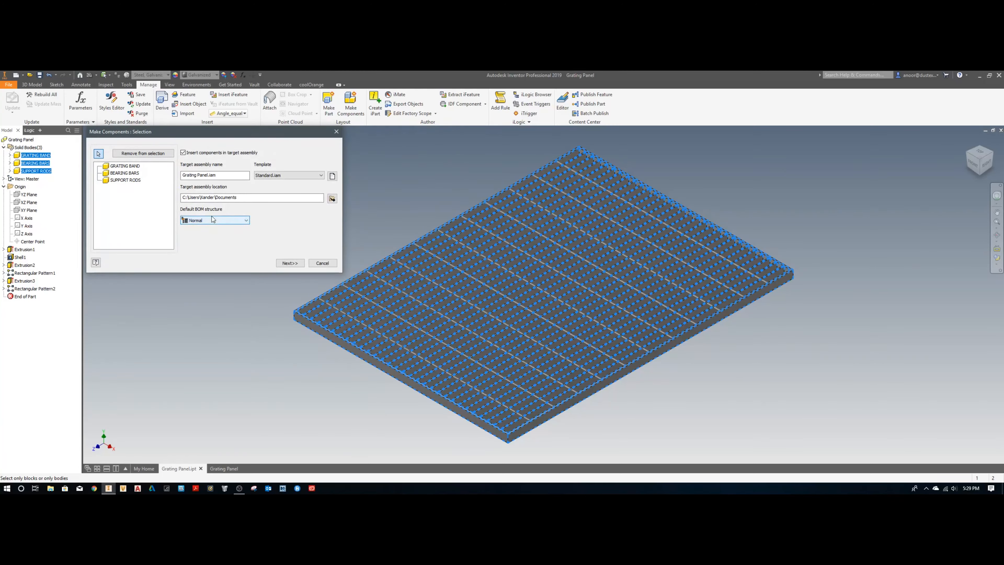
left_click(332, 198)
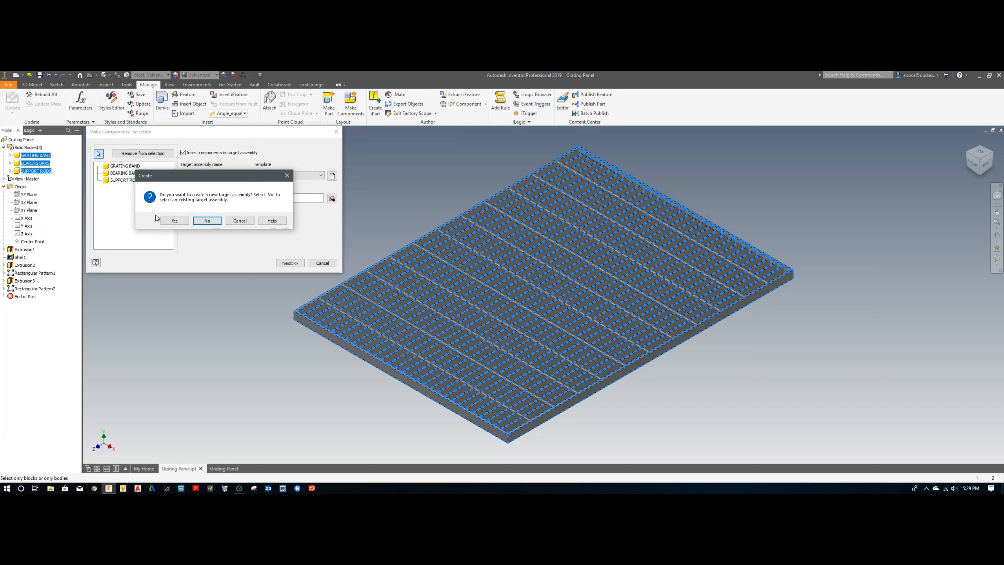
left_click(175, 221)
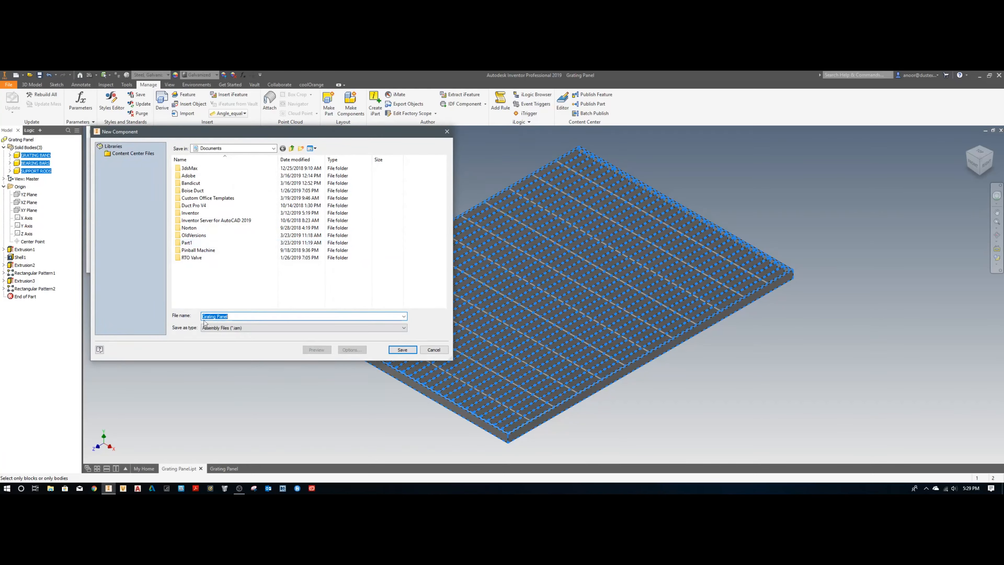
left_click(395, 350)
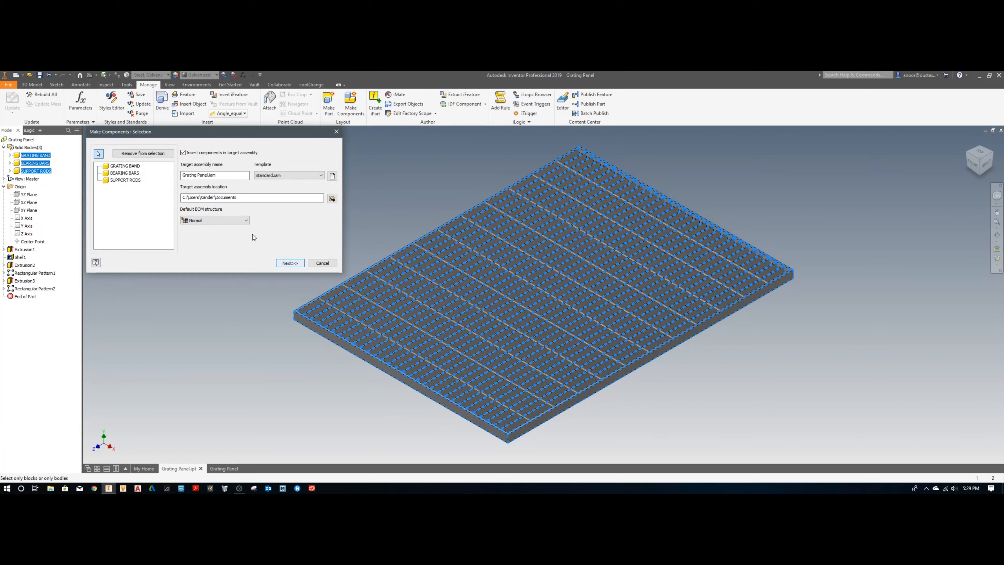
Step: Keep Normal as the default BOM structure and continue to the settings for the selected bodies
left_click(244, 221)
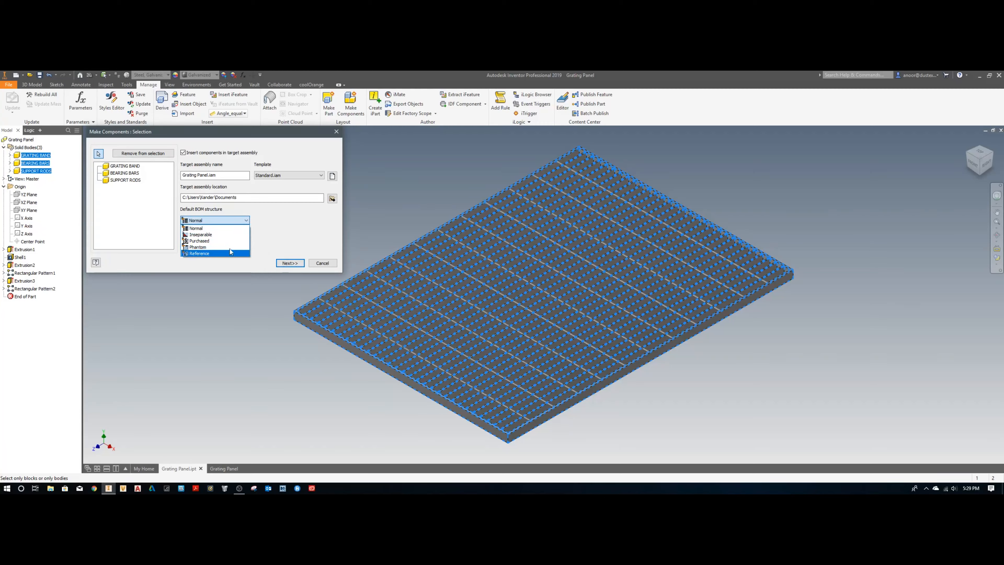
left_click(277, 238)
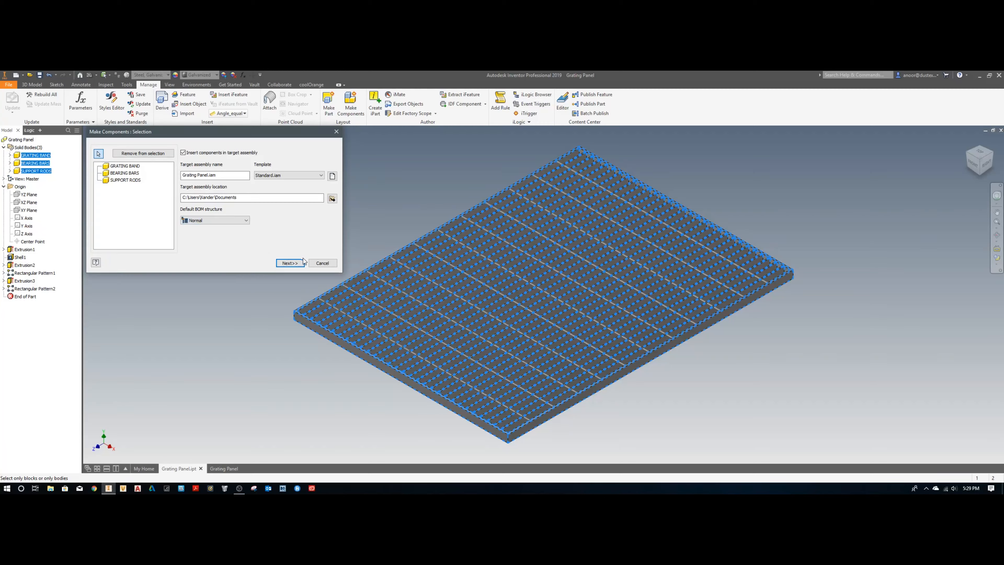
left_click(297, 263)
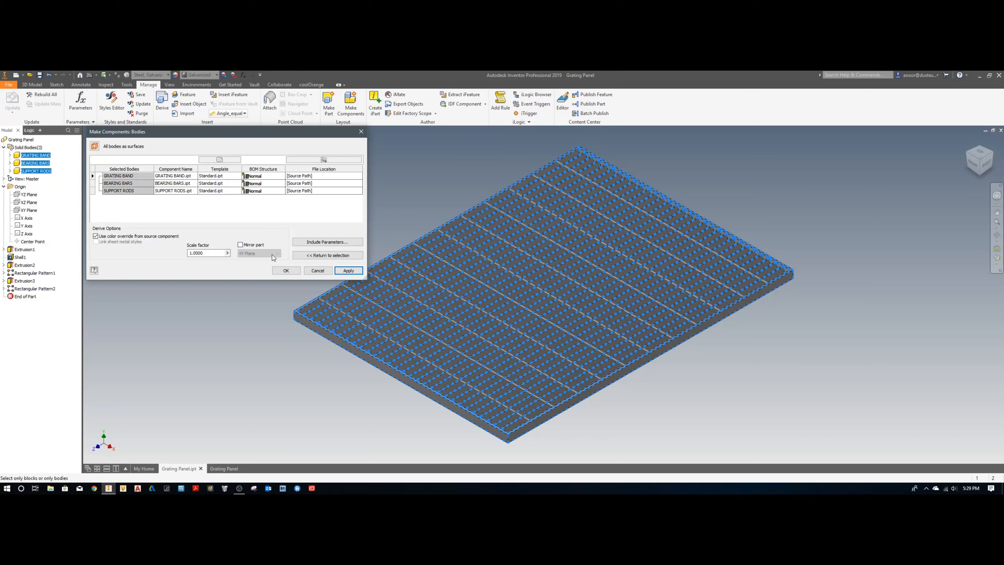
left_click(241, 245)
left_click(259, 254)
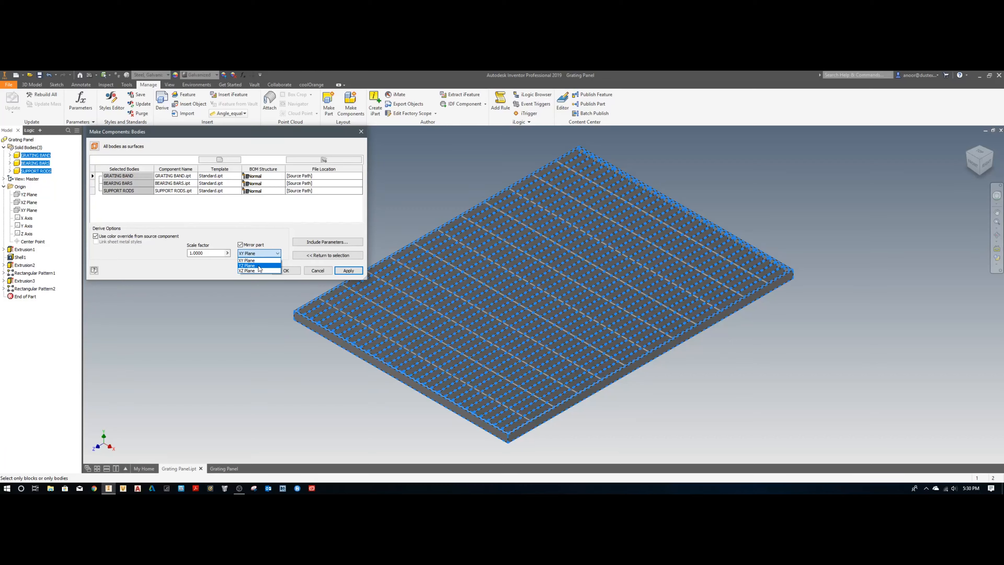
left_click(276, 241)
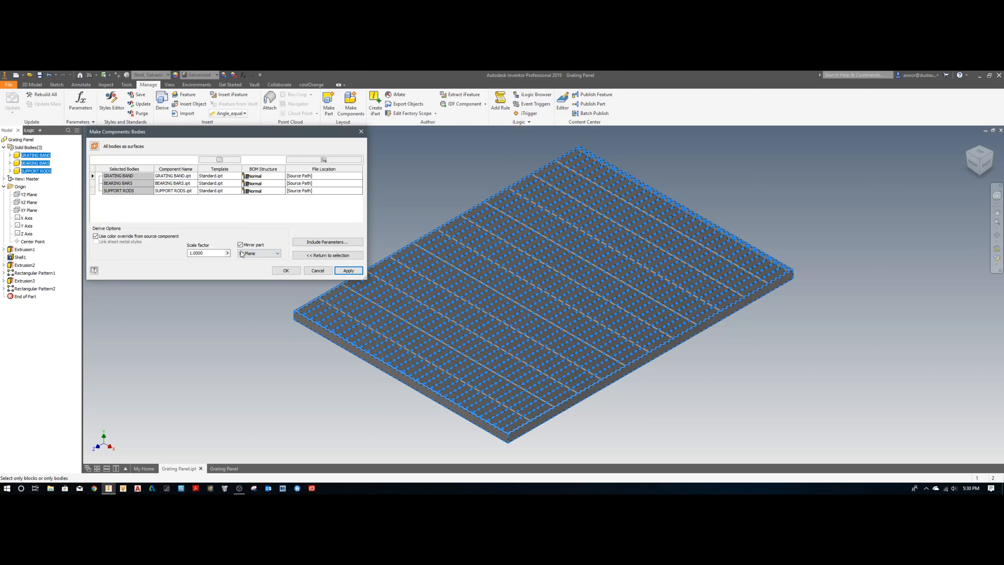
left_click(240, 244)
Step: Include all Grating Panel.ipt parameters in the derived components and generate the component parts and assembly
left_click(327, 243)
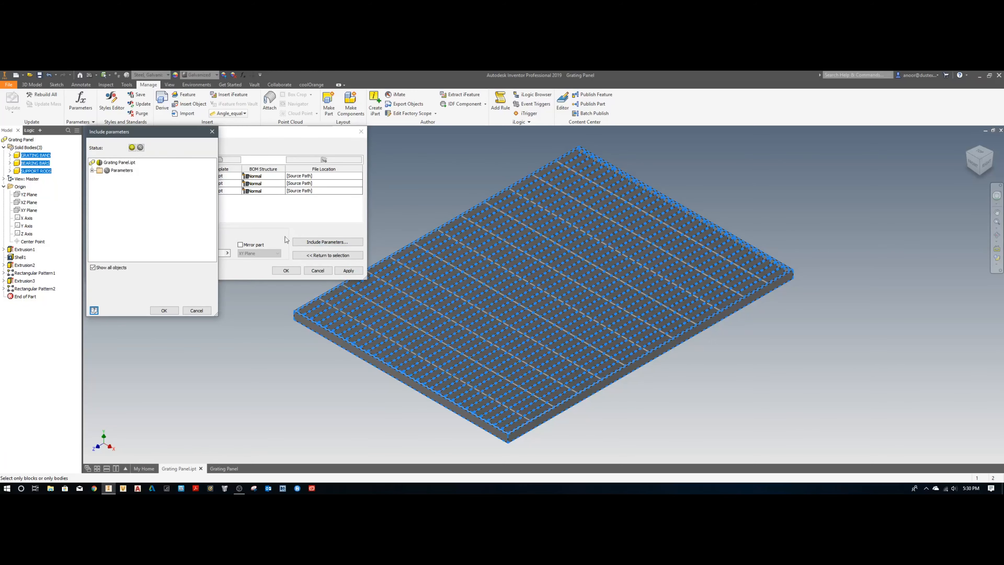
left_click(109, 171)
left_click(167, 310)
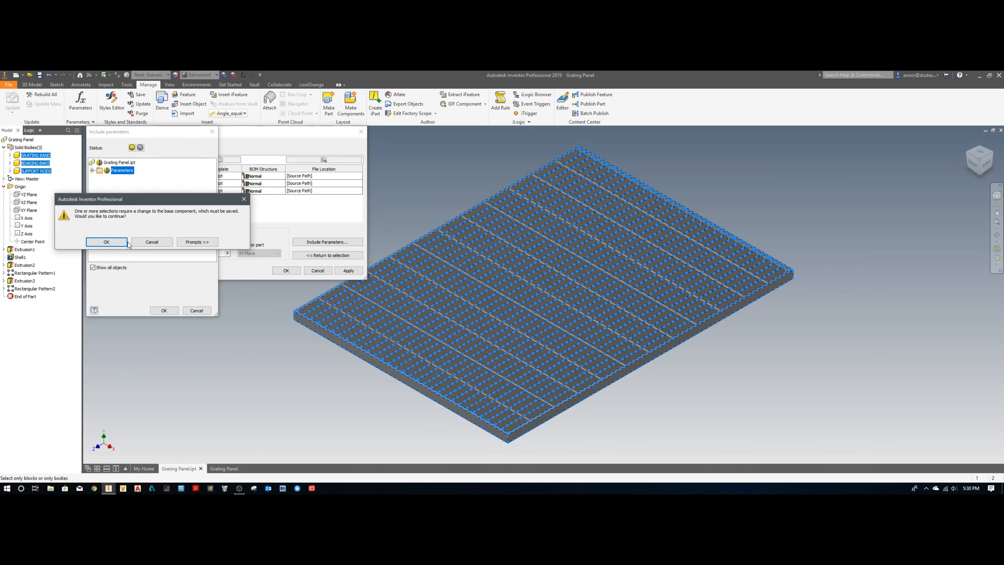
left_click(116, 244)
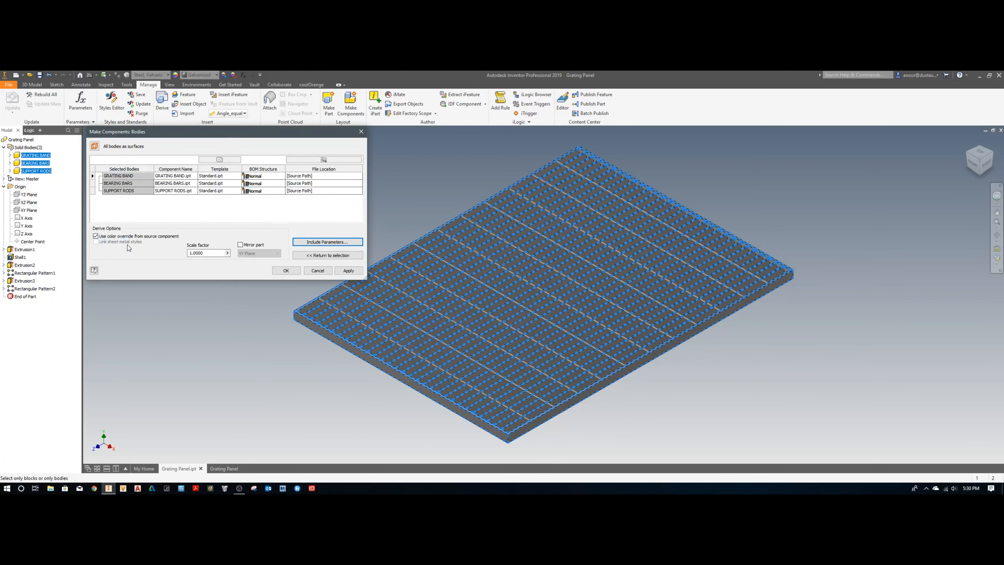
left_click(286, 271)
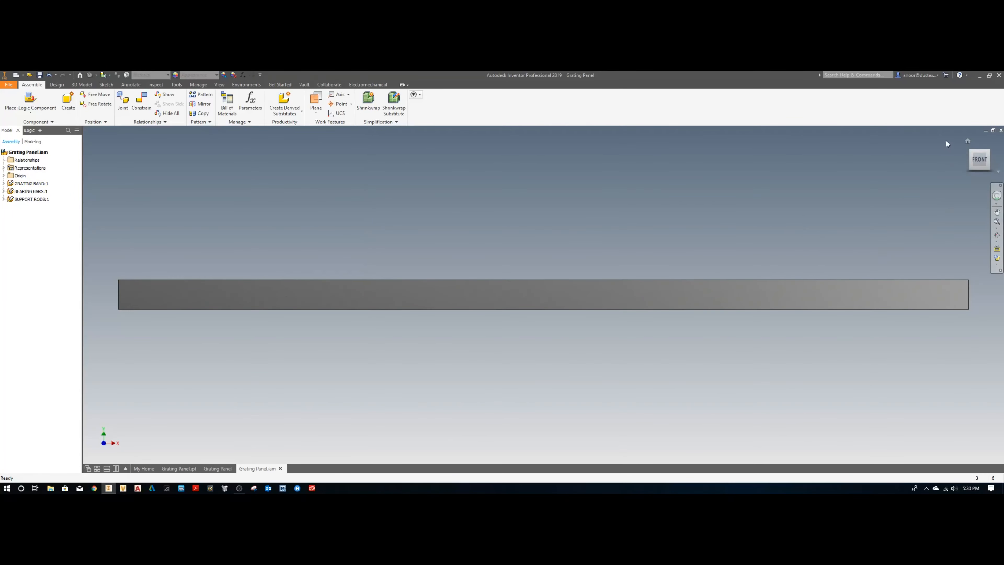
Step: Show the new assembly in its home view and check the contents of the GRATING BAND component
left_click(967, 142)
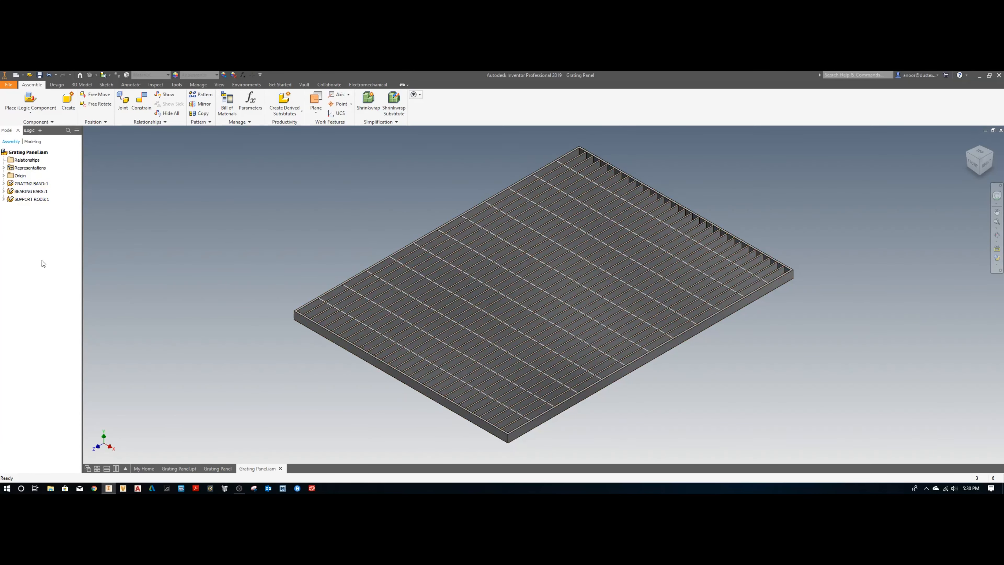
left_click(4, 184)
left_click(3, 184)
Step: Switch to the Grating Panel drawing and delete the existing part view from the sheet
left_click(220, 468)
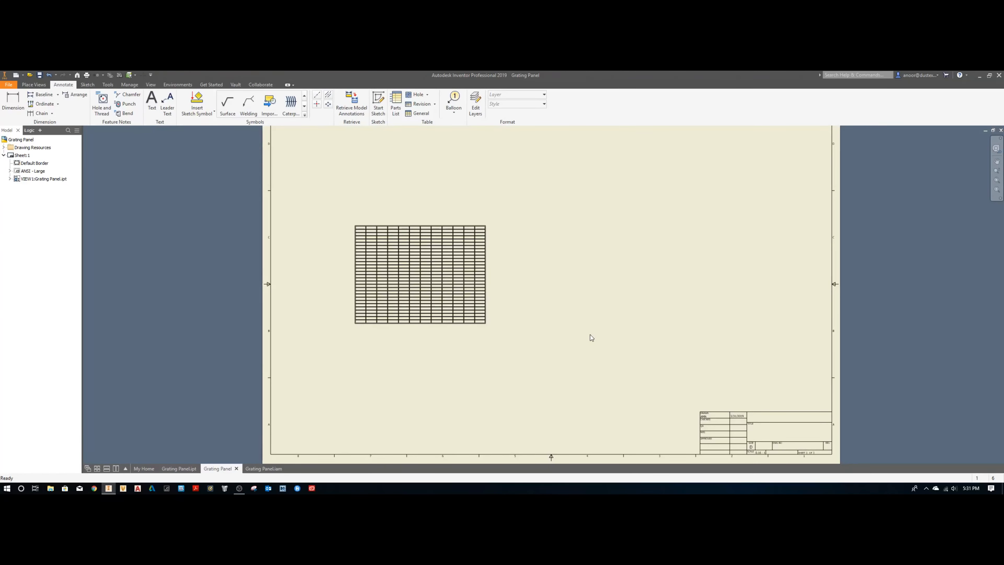
left_click(492, 240)
key("Delete")
left_click(499, 295)
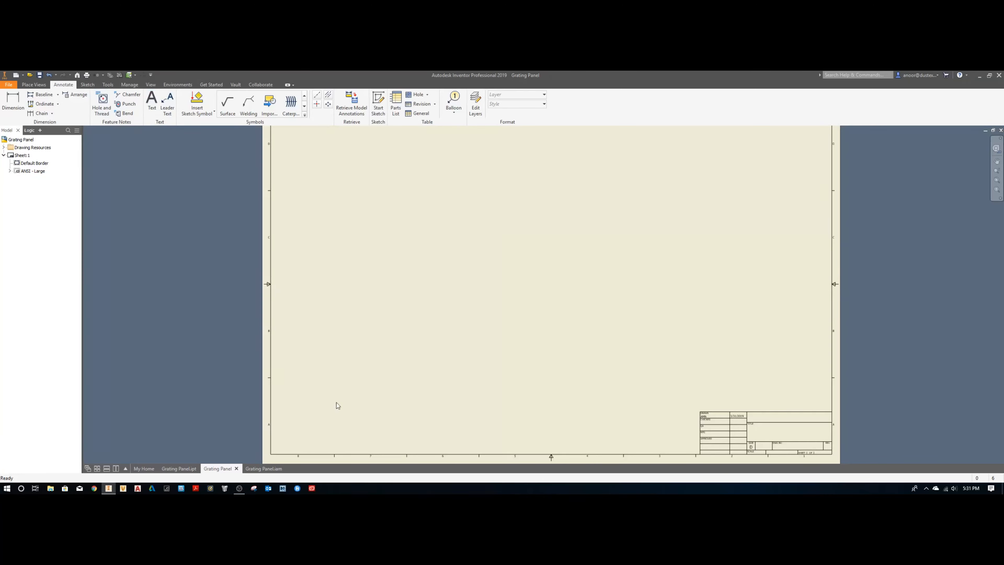
Step: Switch to the Grating Panel.iam assembly and save it together with its dependent parts
left_click(263, 469)
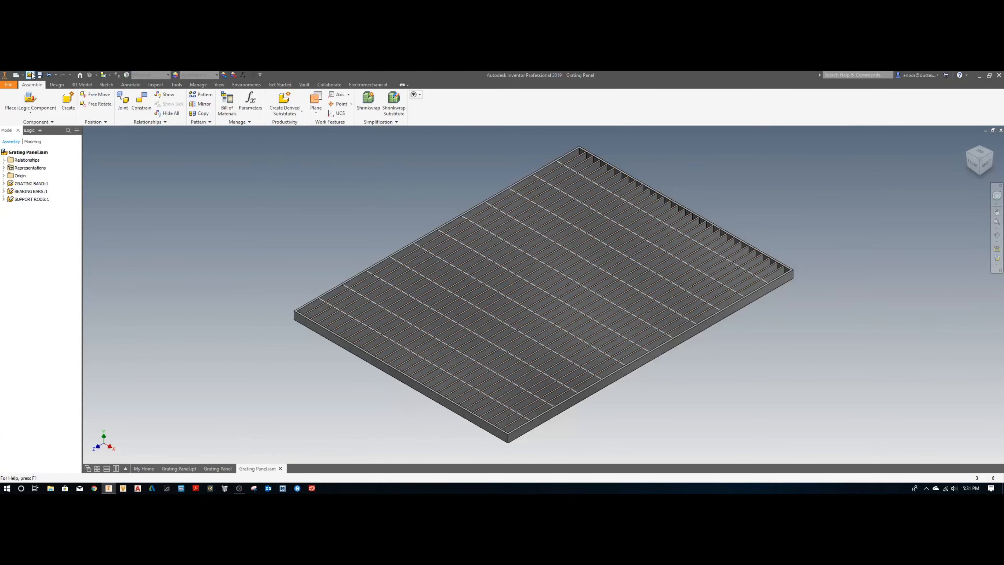
left_click(39, 75)
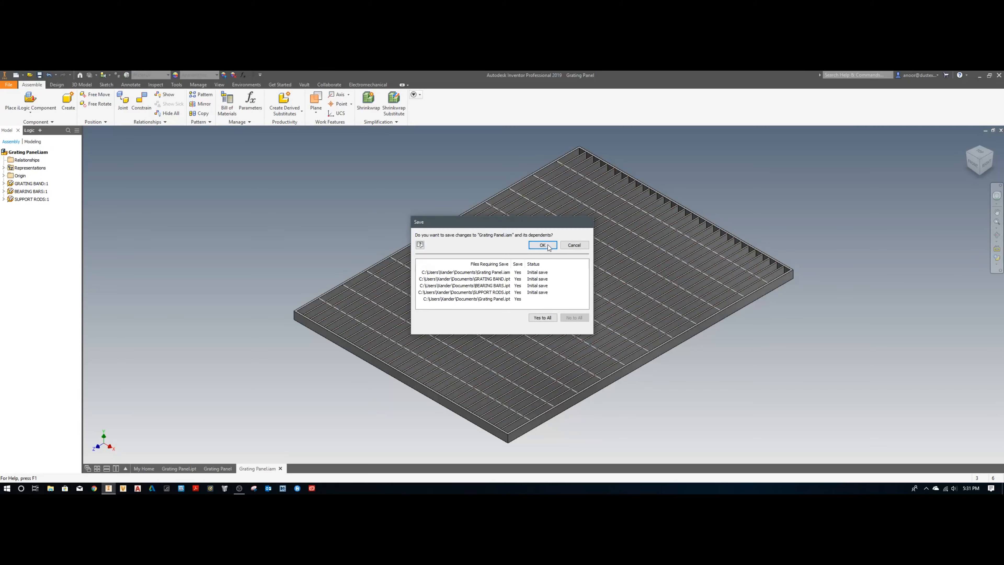
left_click(547, 246)
Step: Place a top base view of Grating Panel.iam in the drawing's upper middle area, rotated to landscape, at scale 0.16 : 1
left_click(219, 468)
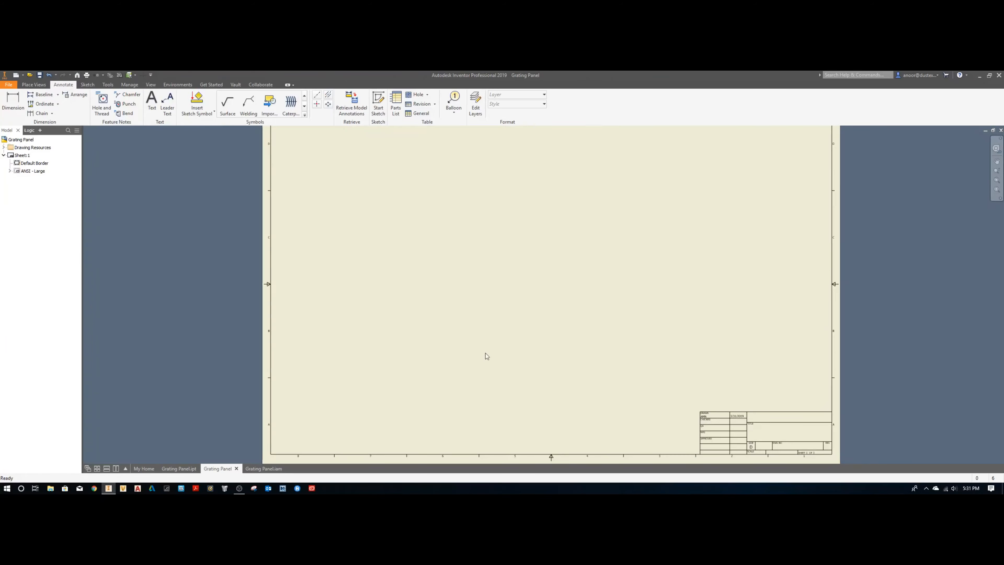
left_click(34, 84)
left_click(8, 101)
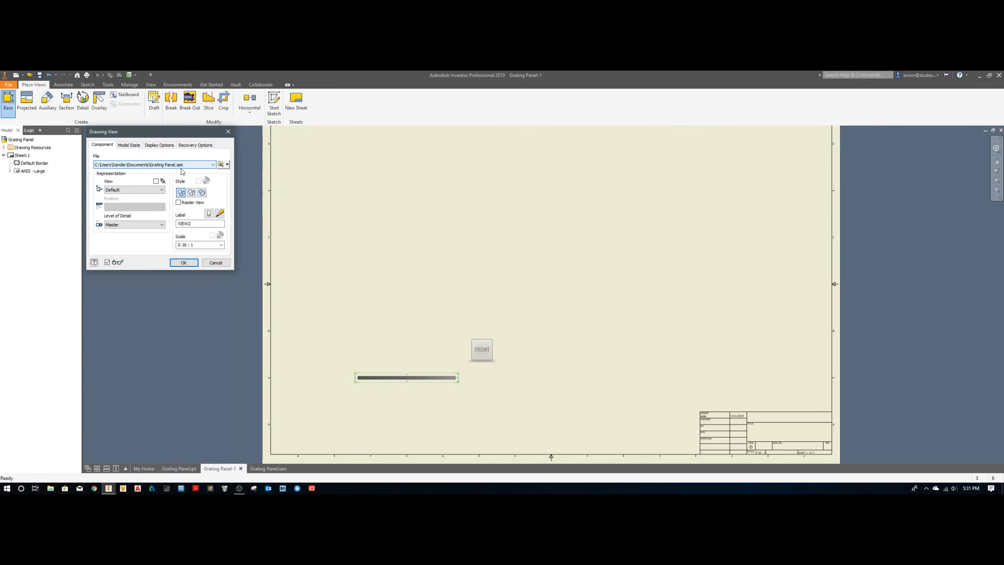
left_click(482, 335)
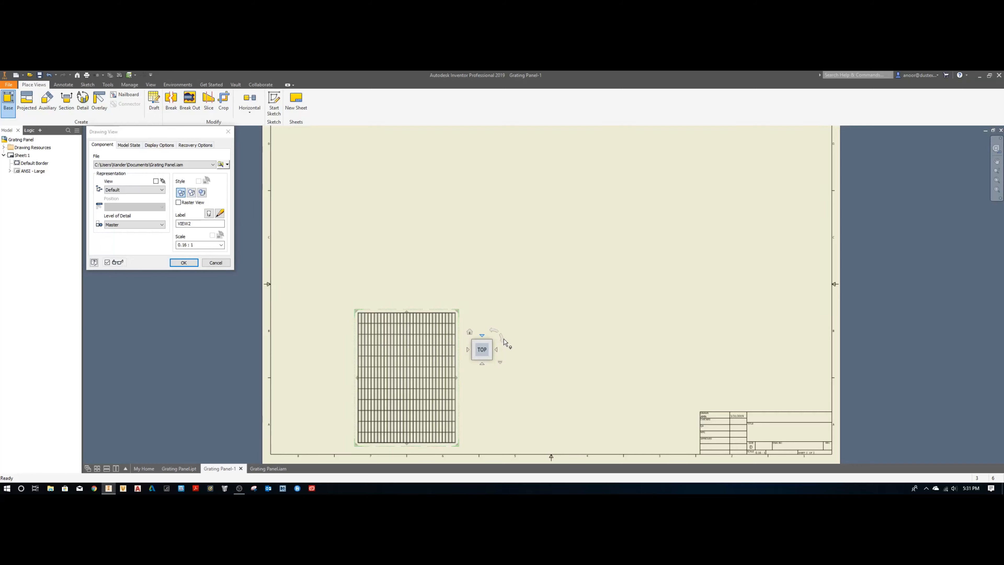
left_click(502, 339)
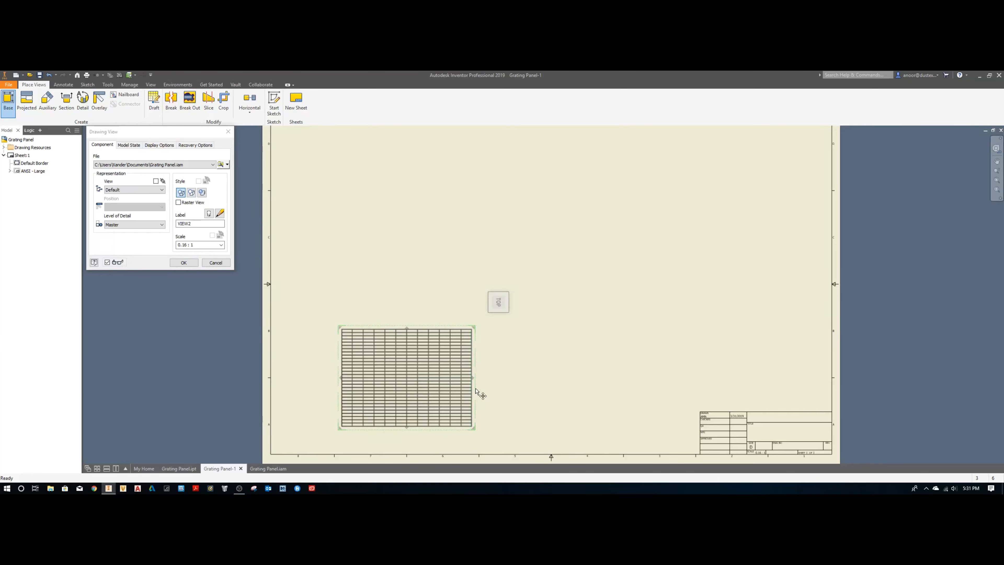
mouse_move(478, 393)
left_mouse_down()
mouse_move(522, 250)
mouse_move(542, 260)
left_mouse_up()
left_click(184, 262)
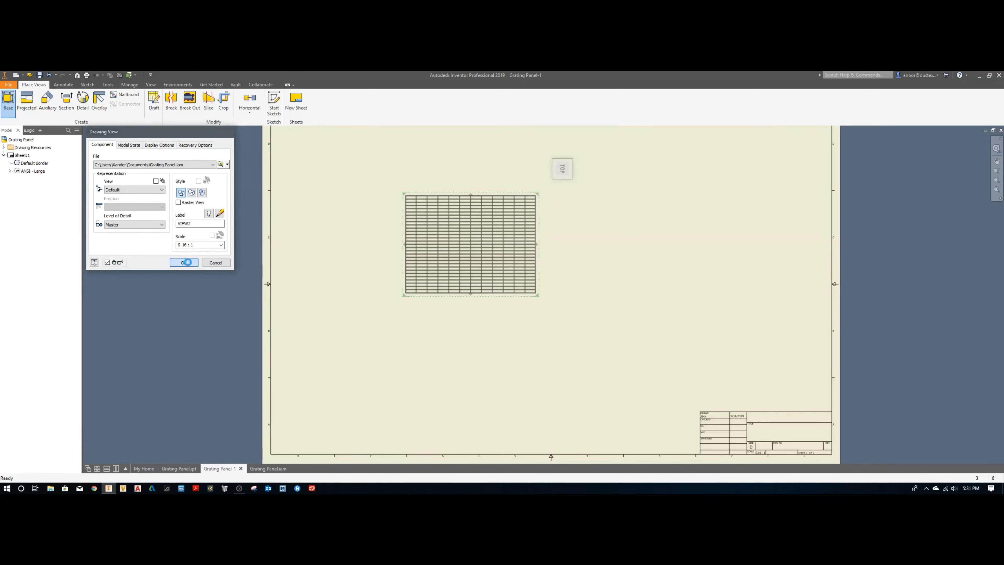
Step: Add a Parts Only parts list for the grating view directly above the title block, along the sheet border
left_click(63, 85)
left_click(395, 104)
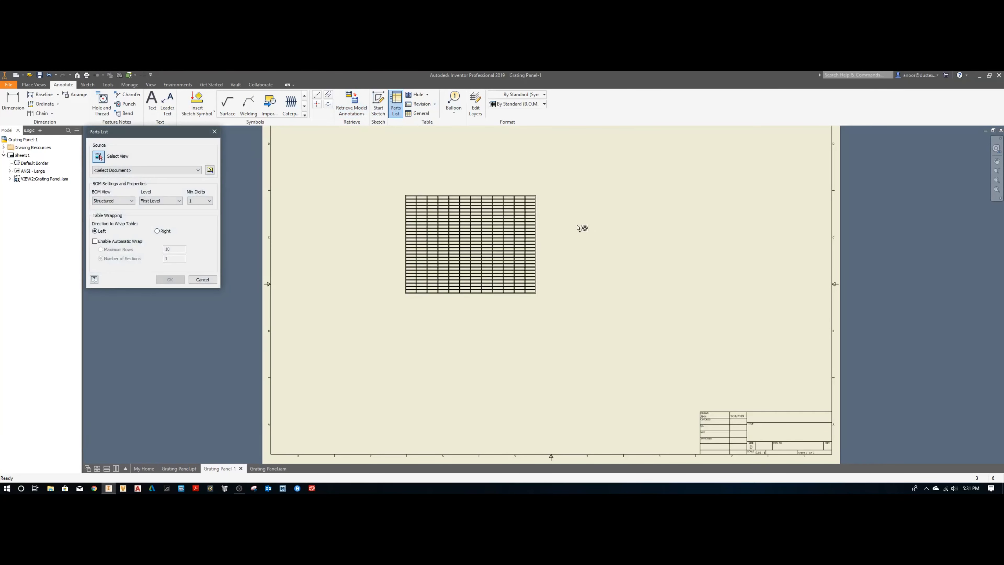
left_click(545, 246)
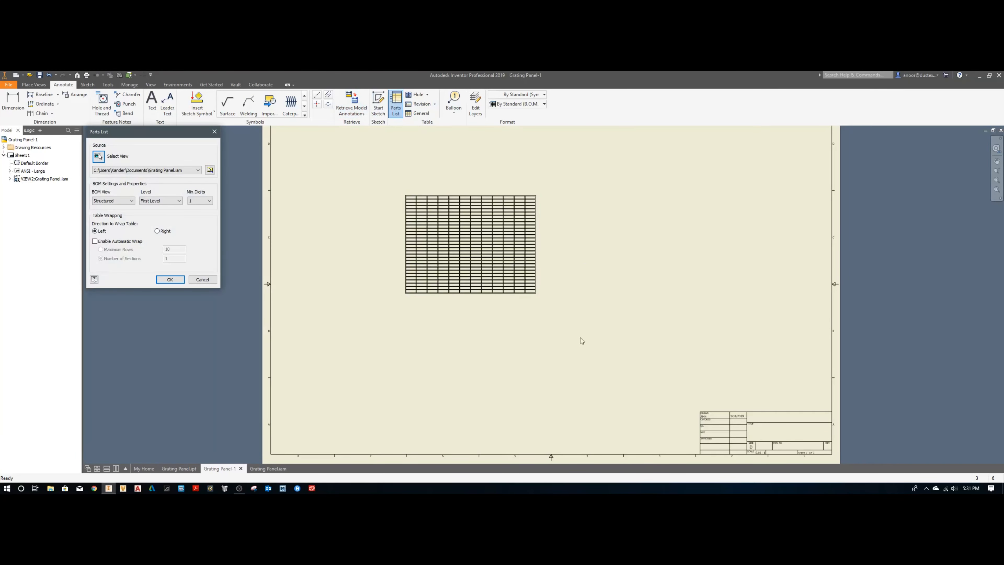
left_click(126, 202)
left_click(120, 214)
left_click(170, 280)
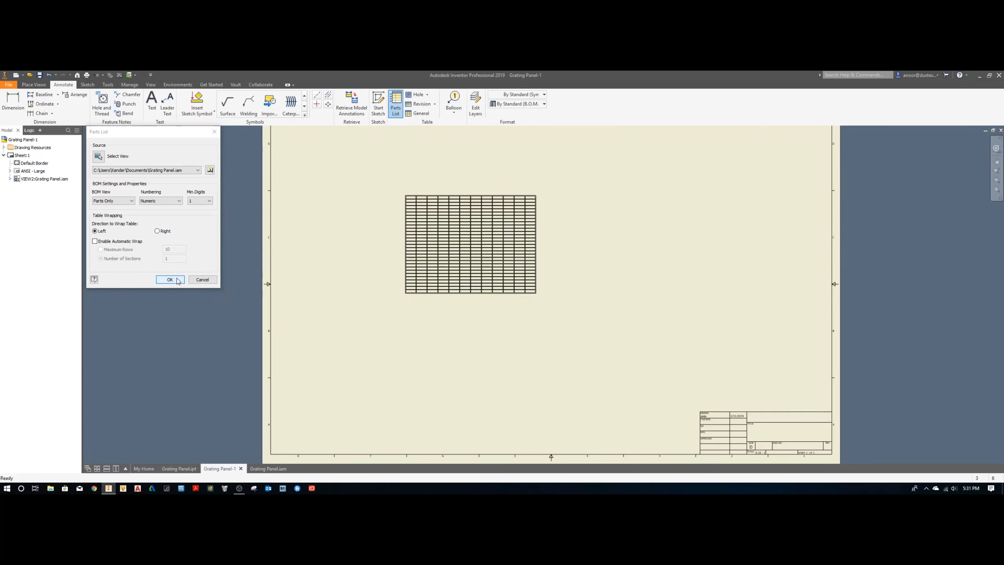
left_click(172, 234)
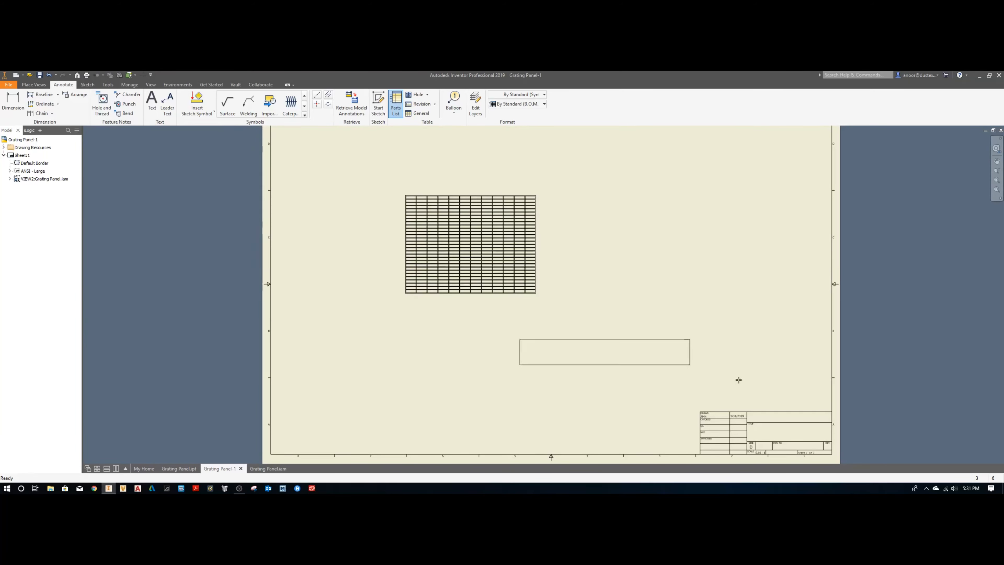
left_click(819, 403)
Step: Examine the item rows of the bill of materials and the grating view on the sheet
scroll(736, 417, "up", 3)
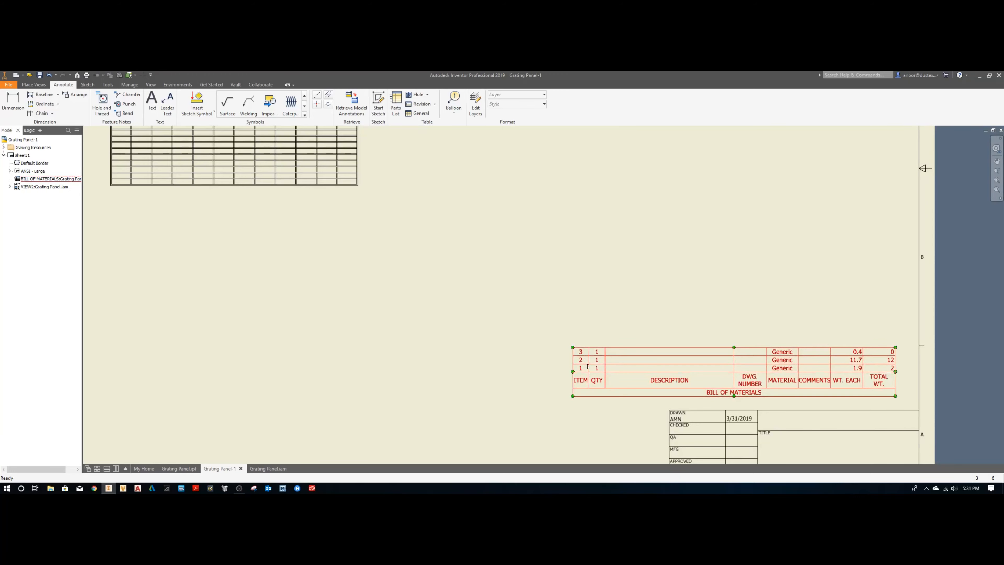
left_click(583, 348)
key("Home")
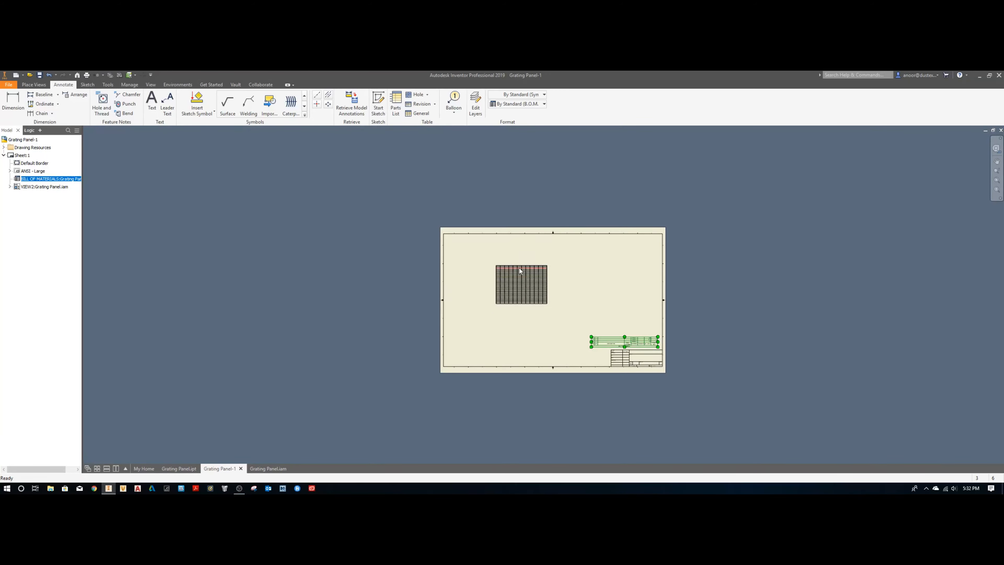
scroll(520, 269, "up", 5)
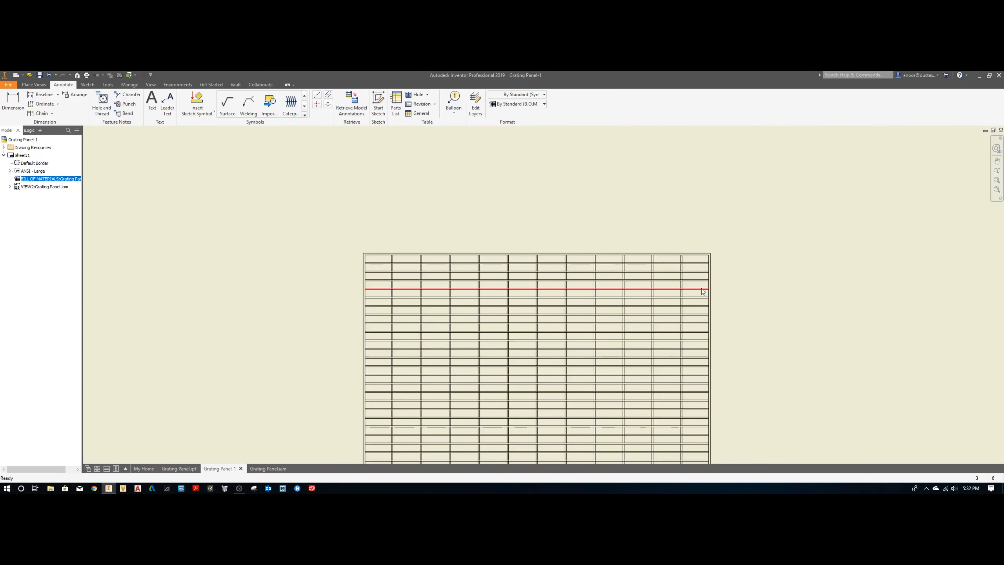
scroll(817, 301, "down", 3)
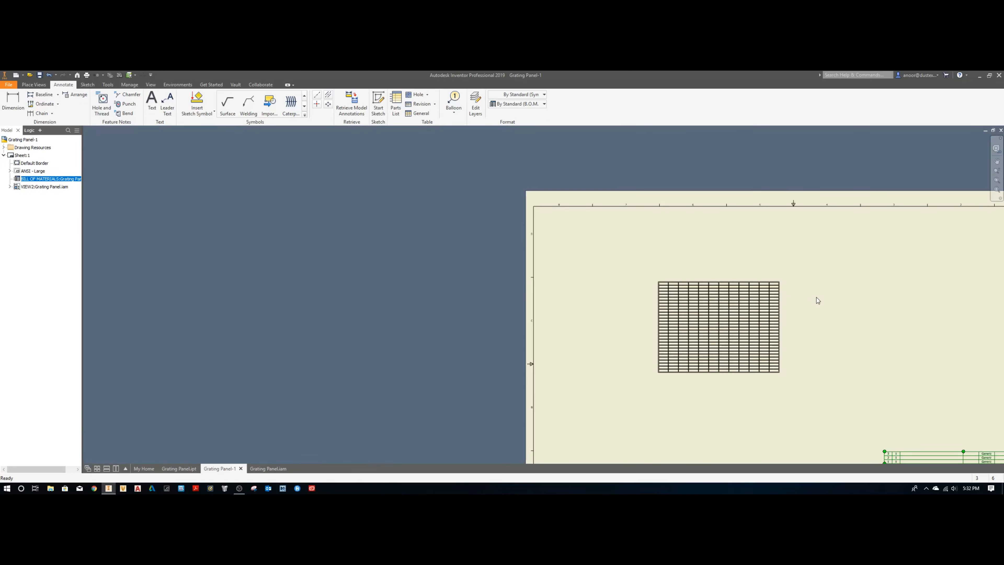
left_click(816, 298)
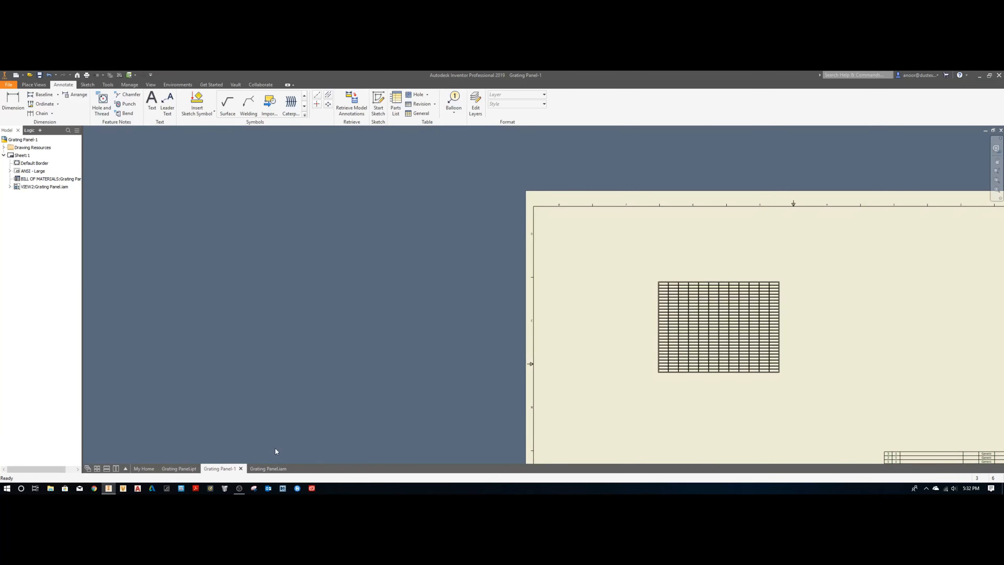
Step: Switch to Grating Panel.ipt and set parameter d1 of the base sketch to 4'-8"
left_click(268, 469)
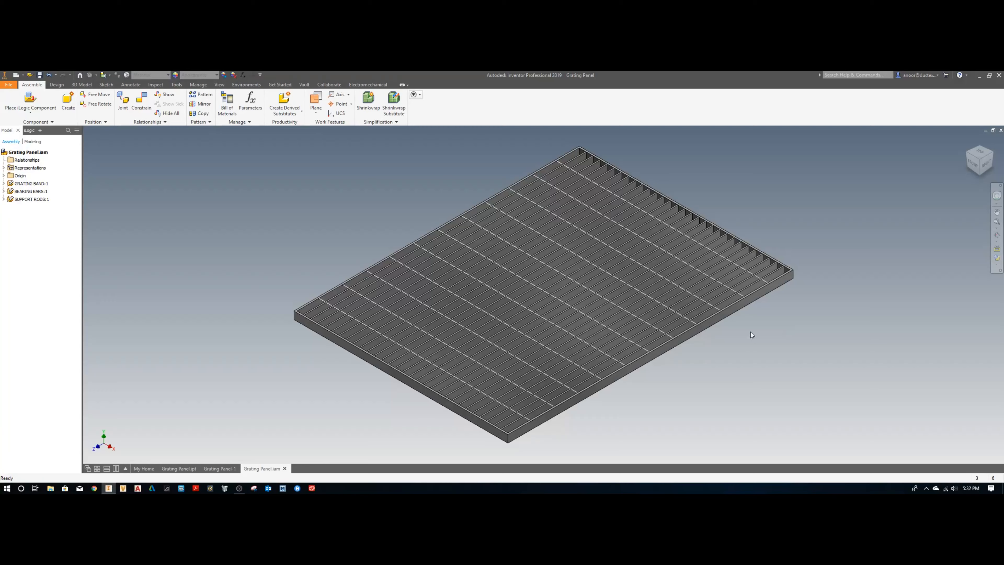
left_click(178, 469)
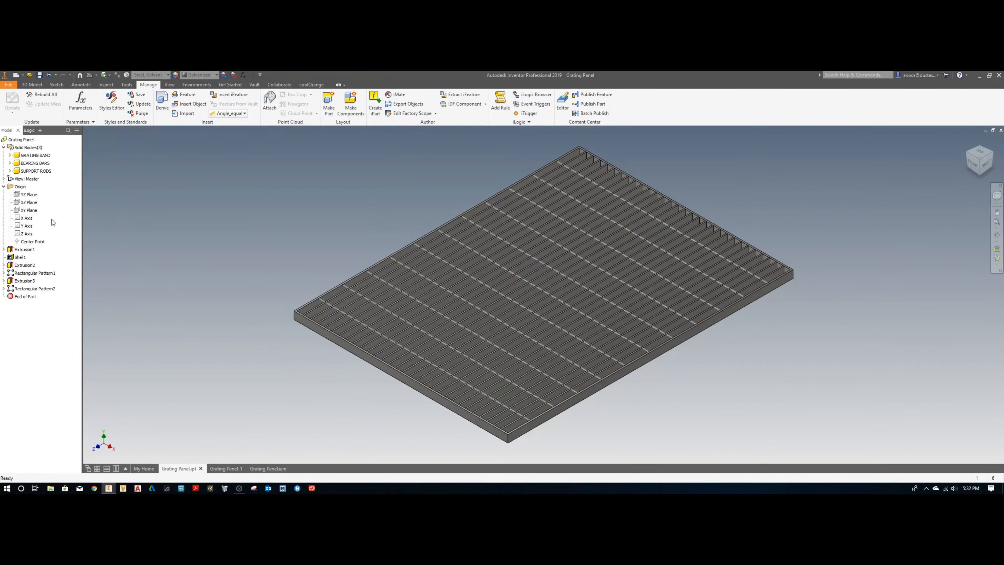
left_click(243, 75)
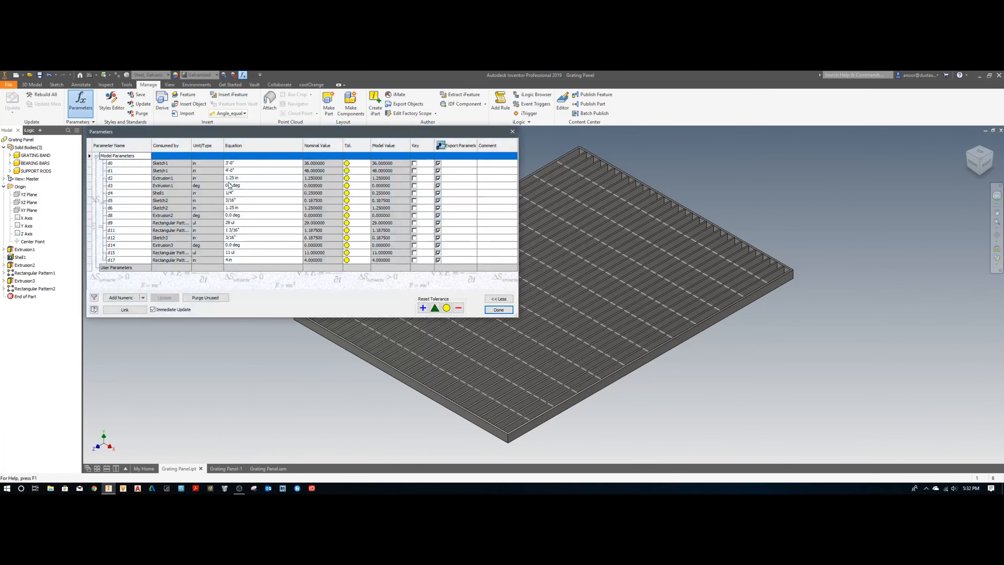
left_click(242, 170)
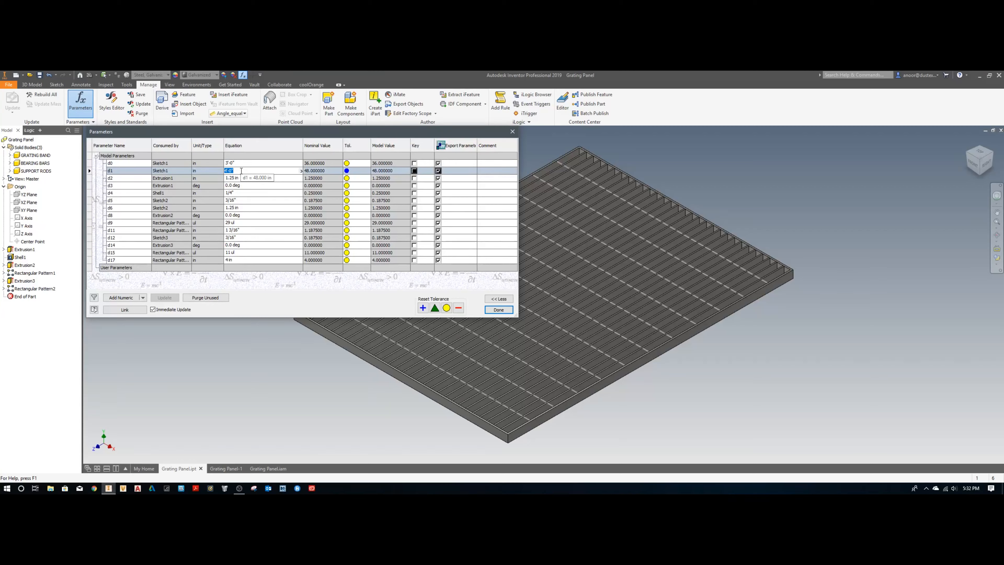
left_click(242, 171)
key("BackSpace")
key("BackSpace")
key("Return")
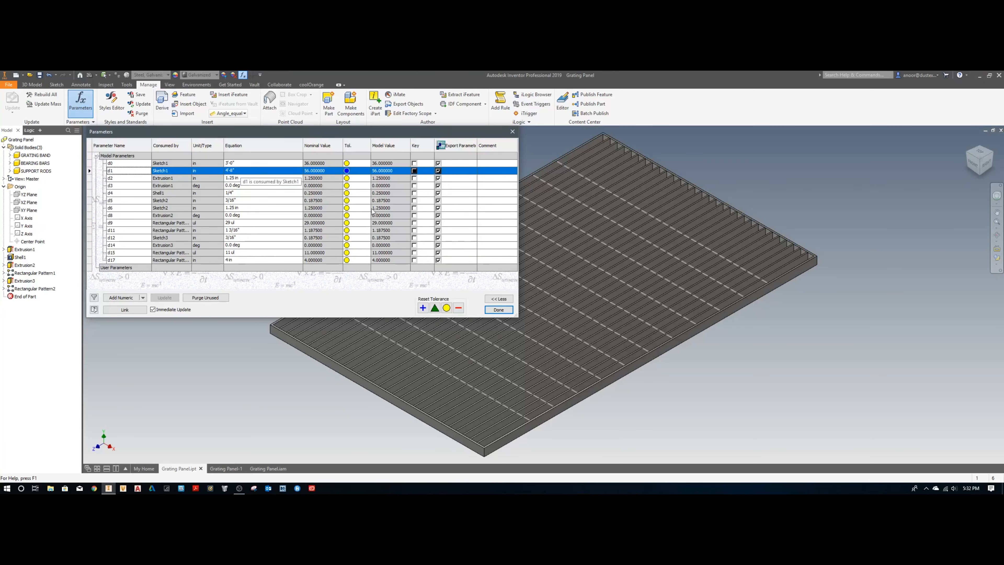
left_click(499, 310)
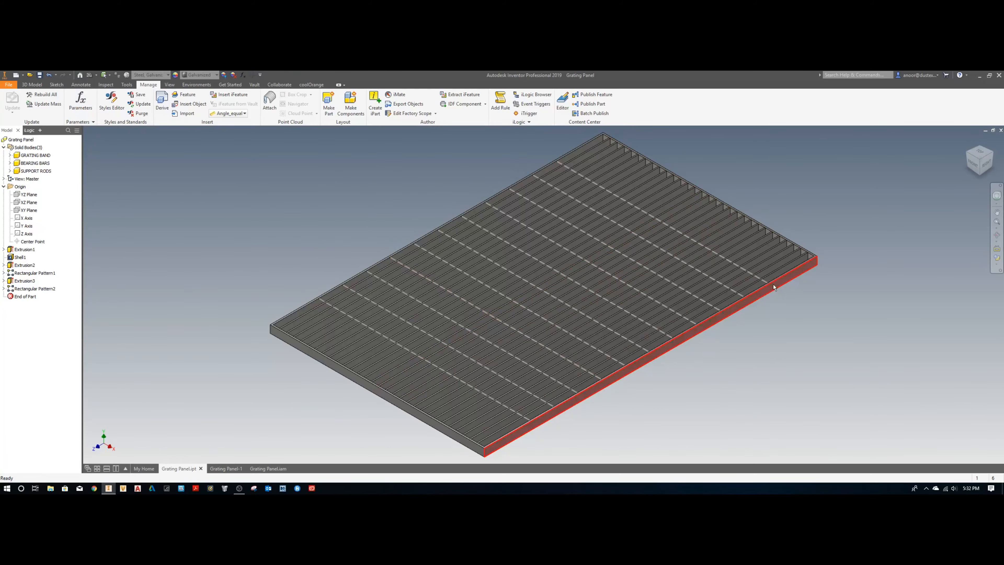
Step: Set the occurrence count of the support rods' rectangular pattern to 13
double_click(46, 289)
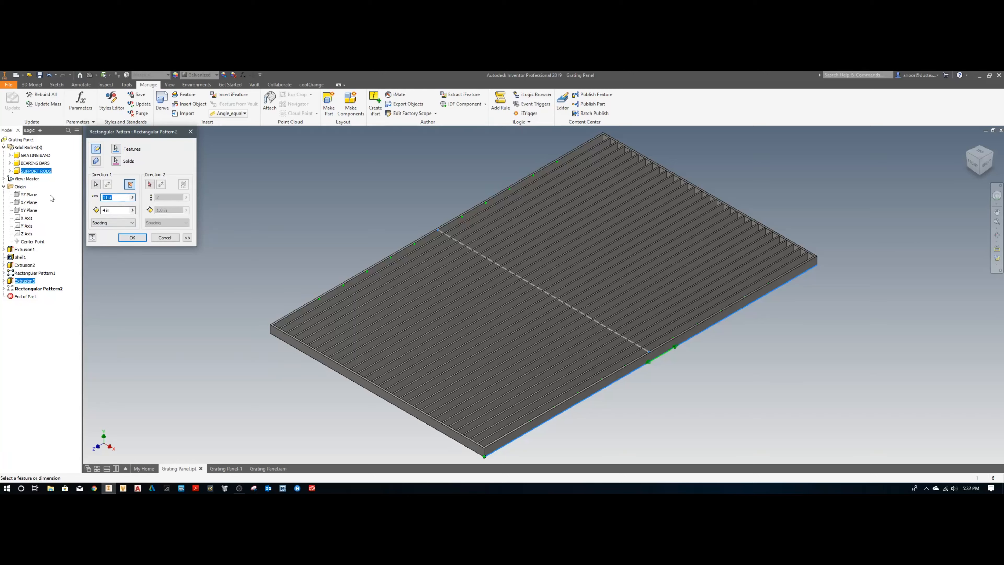
type("13")
key("Return")
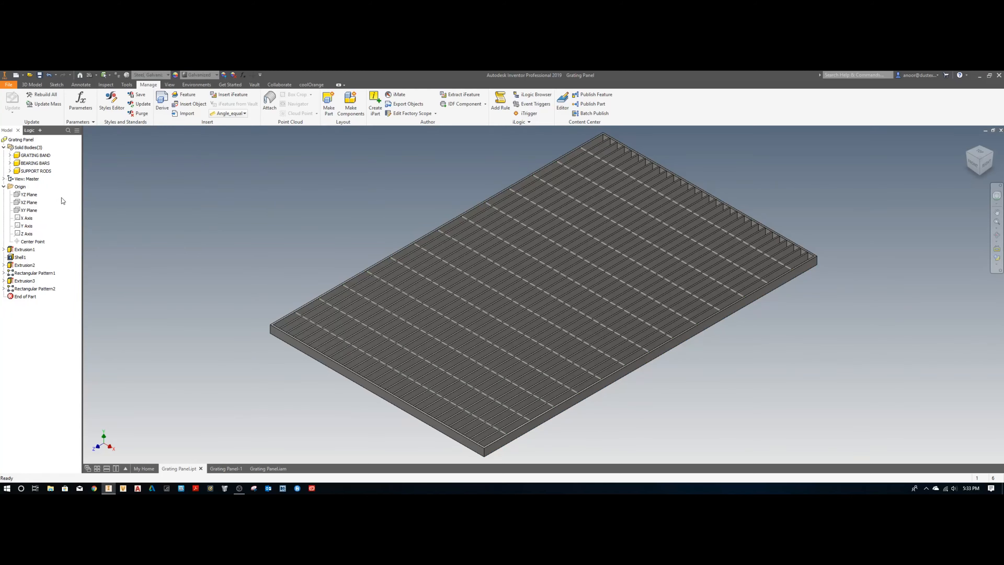
Step: Rebuild the part and update the Grating Panel.iam assembly with its changes
left_click(52, 95)
left_click(268, 470)
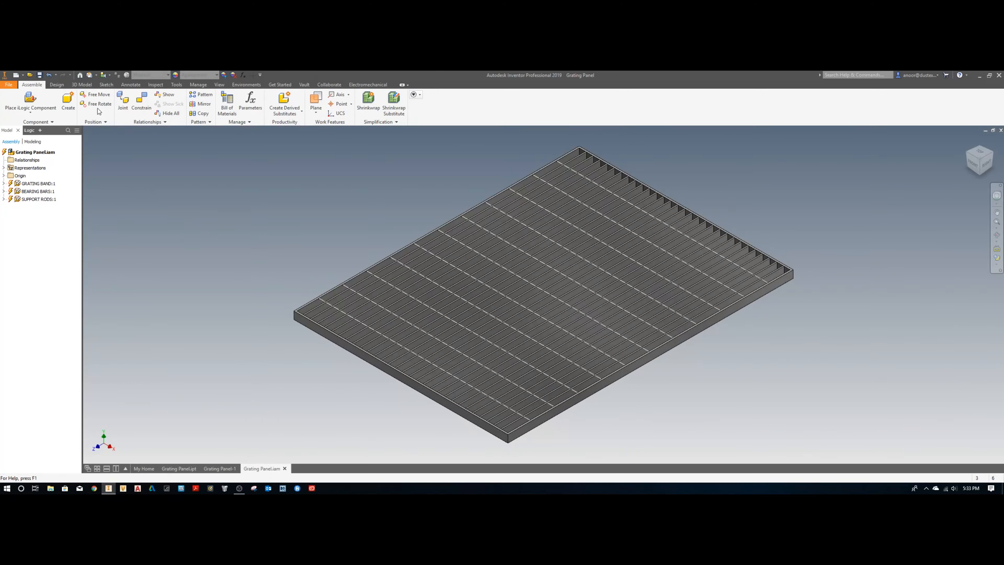
left_click(90, 75)
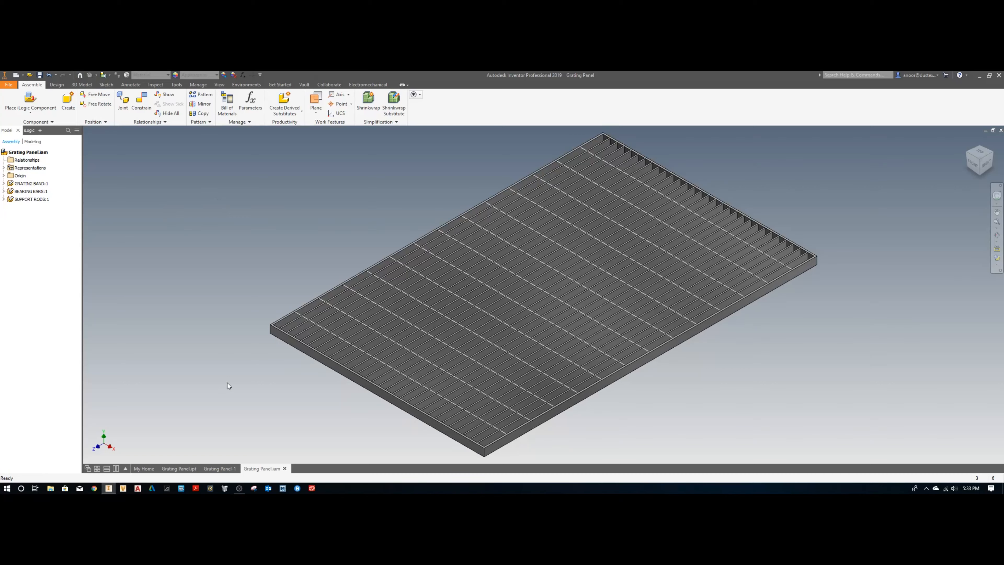
Step: Return to Grating Panel.ipt and start a new sketch on the origin XZ plane
left_click(178, 468)
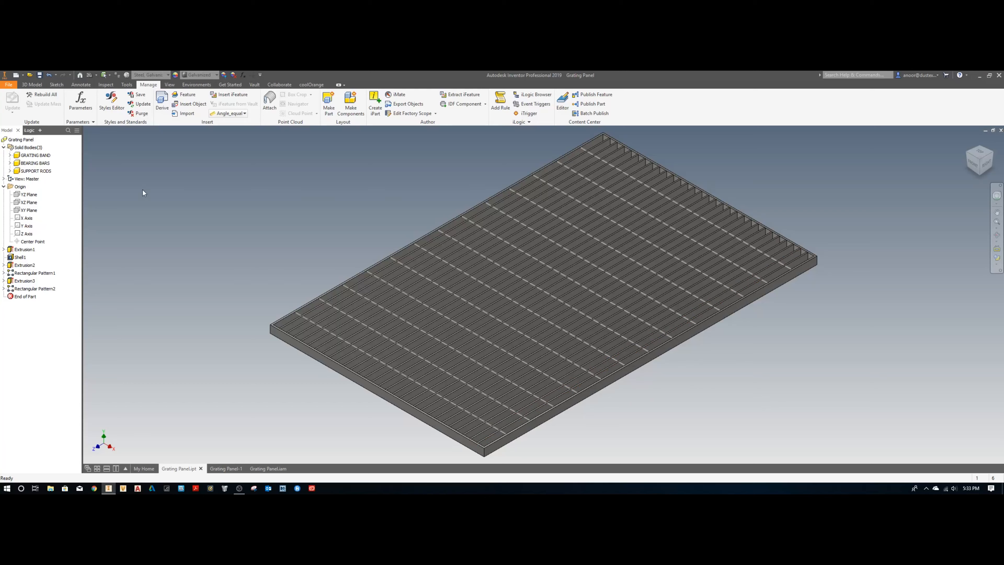
left_click(32, 84)
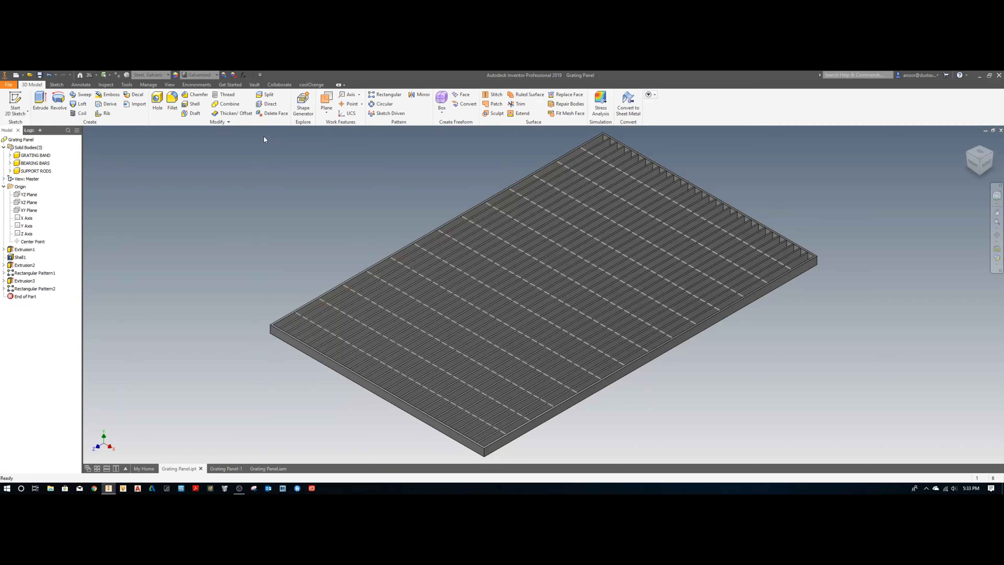
left_click(225, 122)
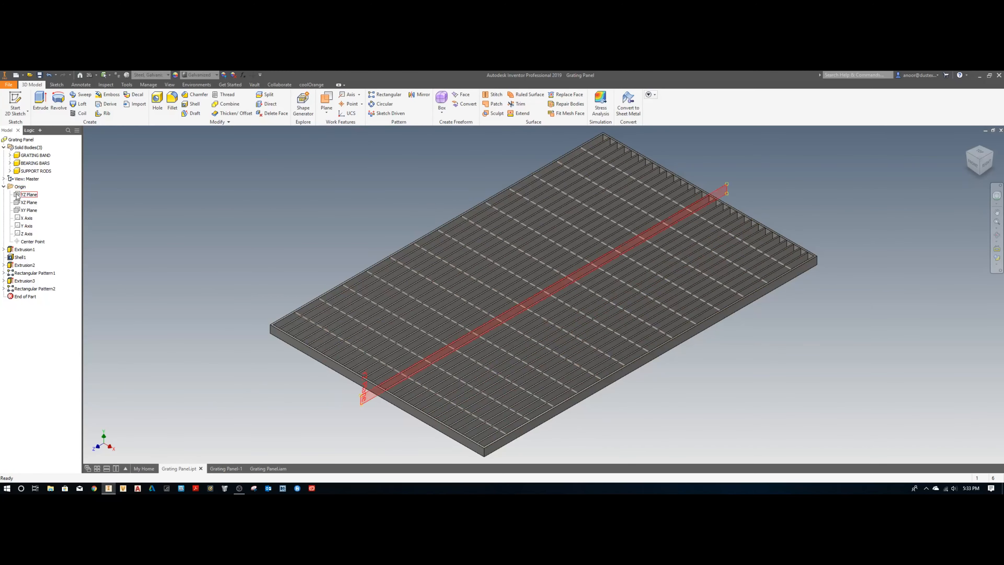
left_click(18, 202)
right_click(17, 202)
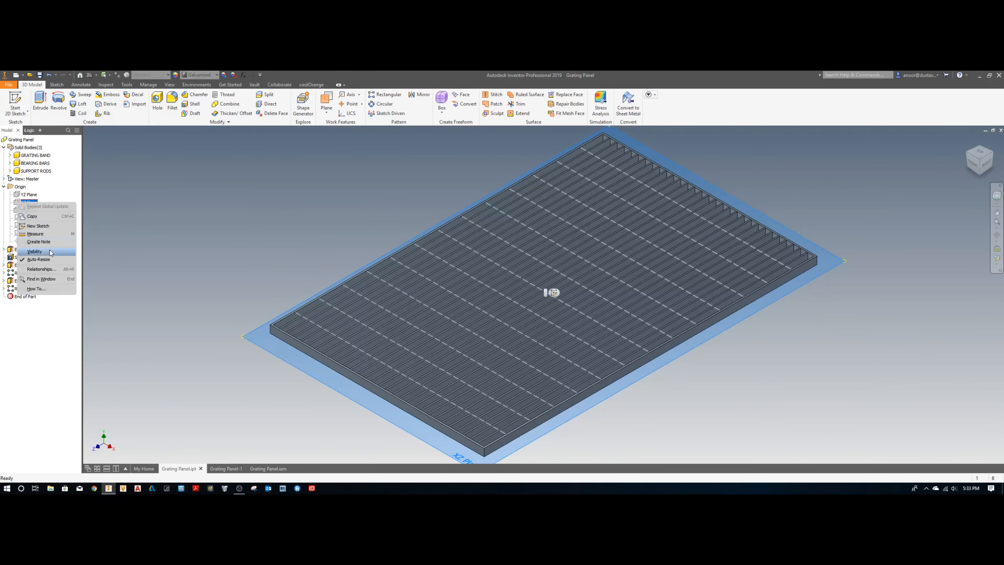
left_click(38, 226)
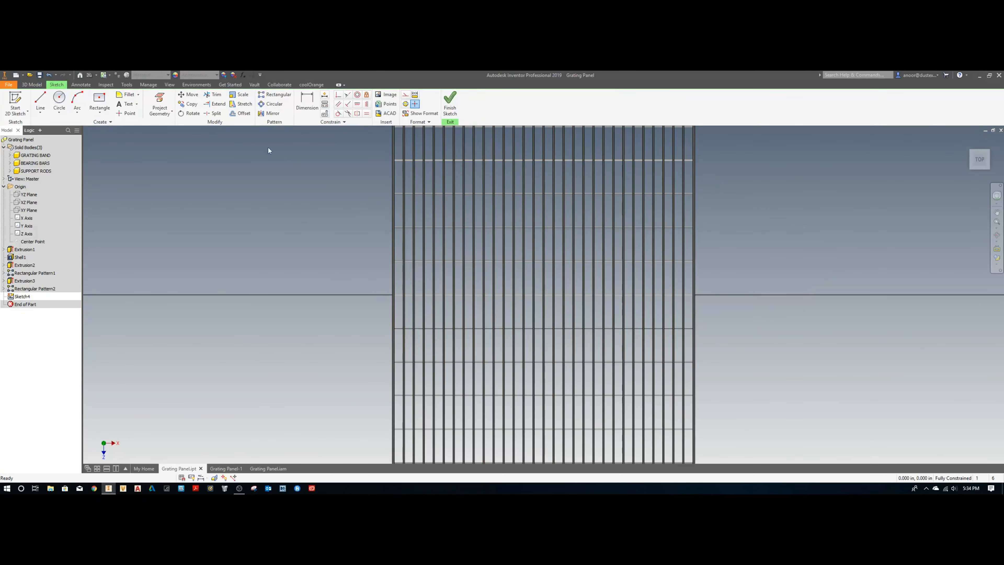
Step: Sketch a circle about 11.6 in in diameter on the panel, move it closer to the far end and centerline, and finish the sketch
left_click(60, 100)
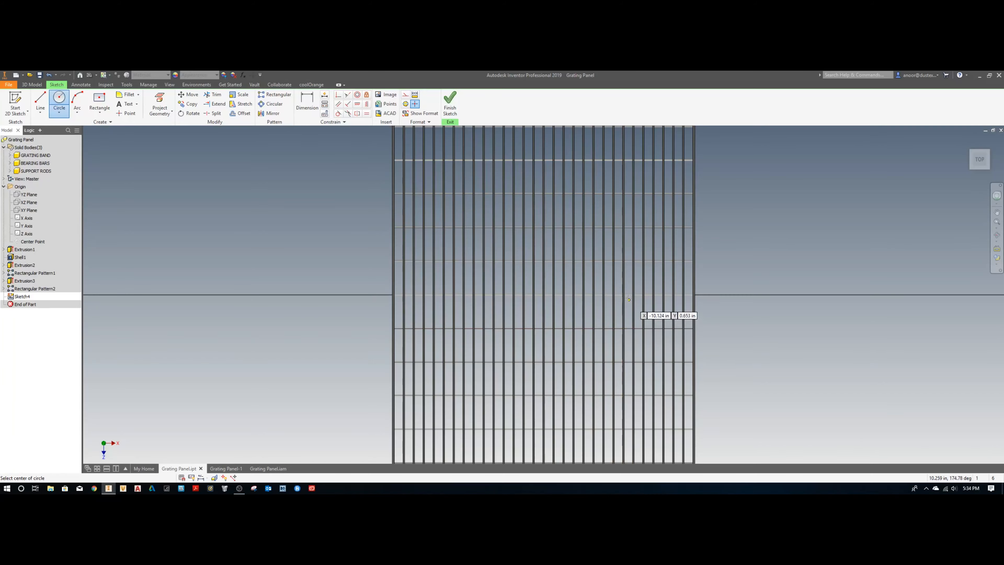
left_click(629, 283)
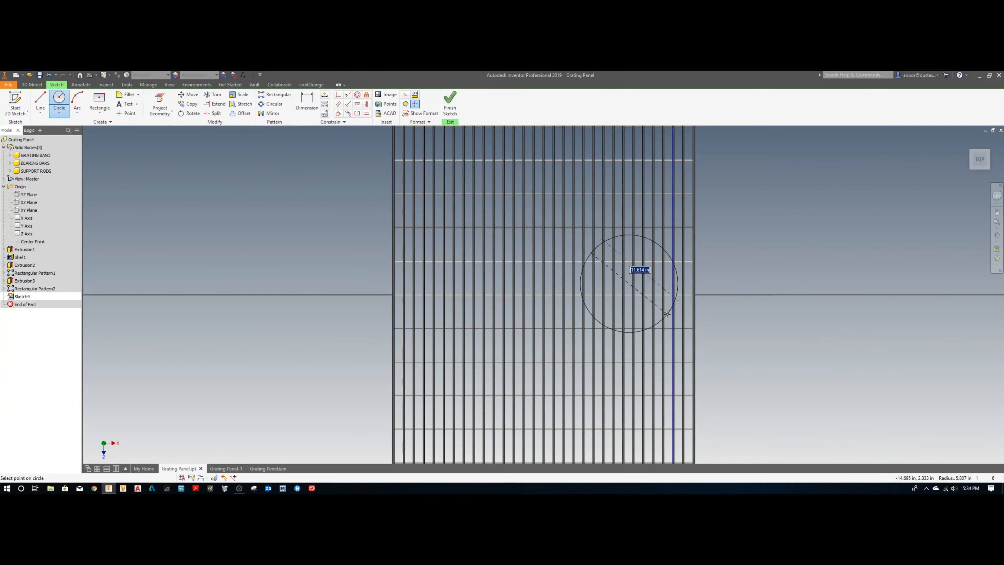
left_click(667, 314)
right_click(731, 284)
left_click(743, 288)
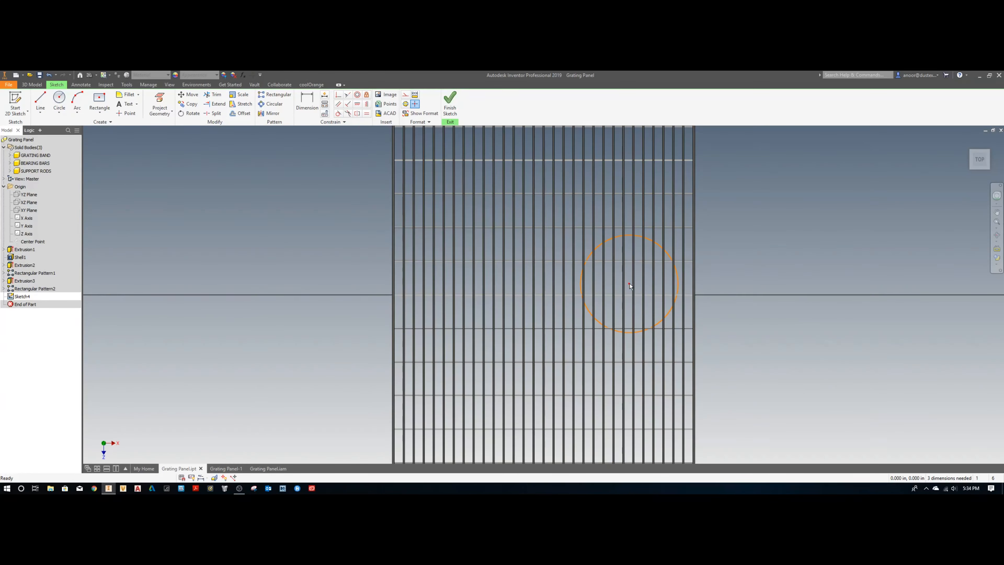
mouse_move(630, 287)
left_mouse_down()
mouse_move(558, 169)
mouse_move(589, 196)
left_mouse_up()
left_click(450, 105)
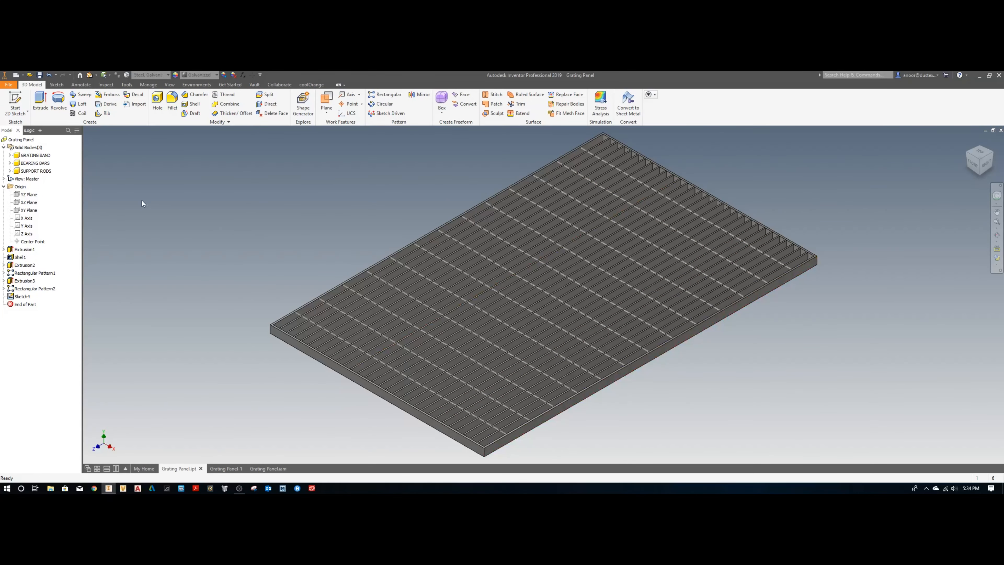
Step: Extrude the circle as a 1.25 in cut through the bearing bars and support rods solids
key("e")
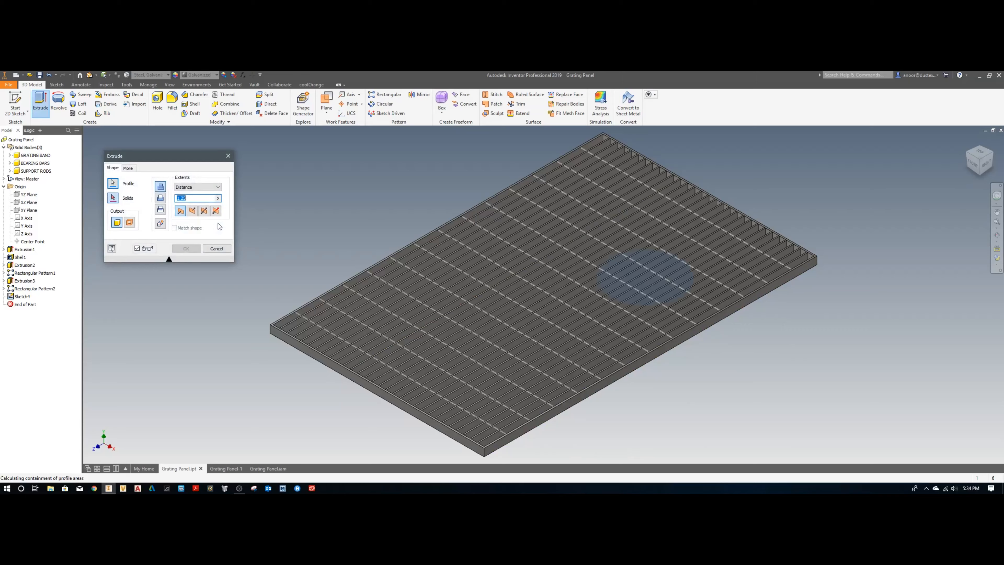
left_click(160, 198)
left_click(193, 210)
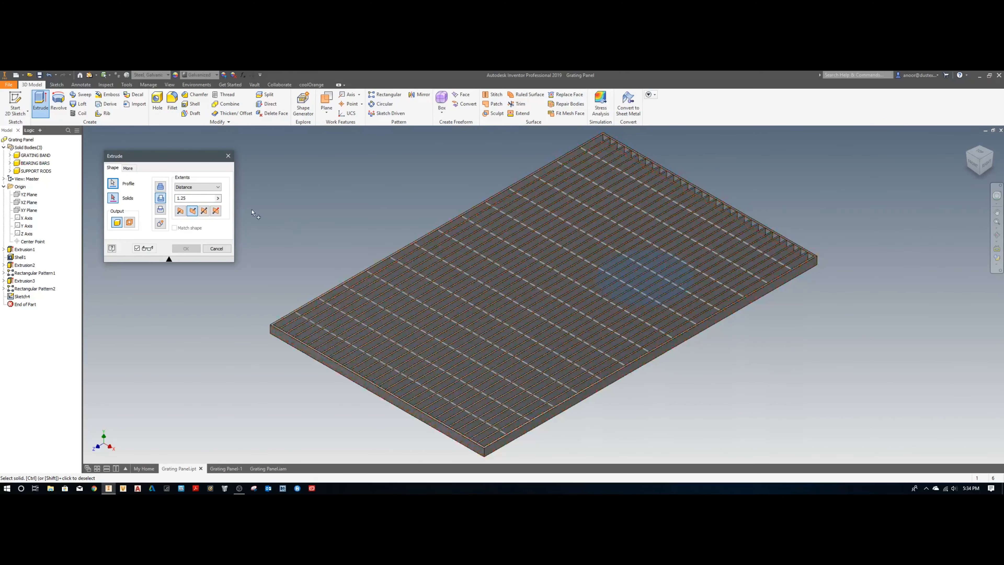
left_click(181, 211)
middle_click_drag(704, 253, 696, 292, "shift")
left_click(701, 260)
left_click(704, 261)
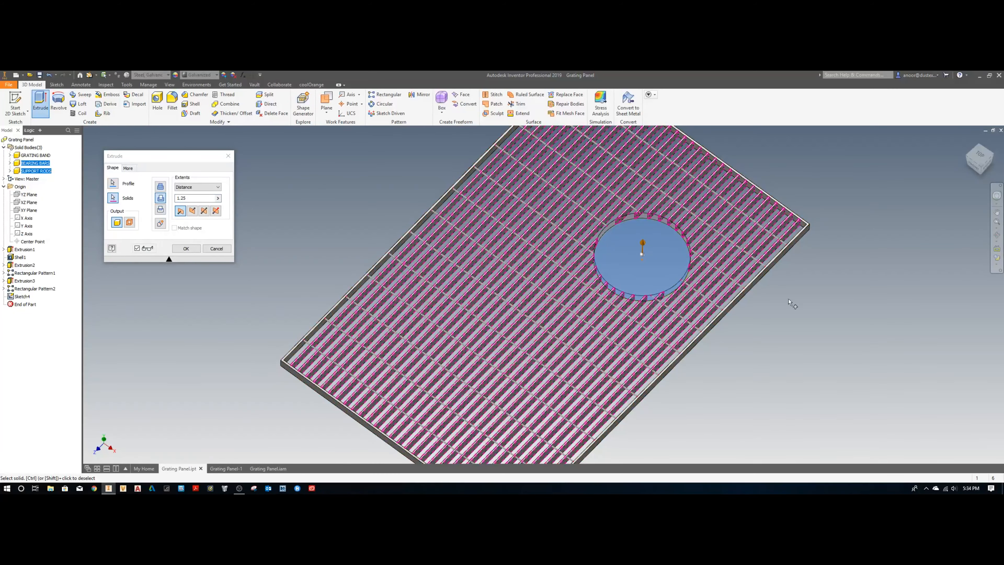
left_click(186, 248)
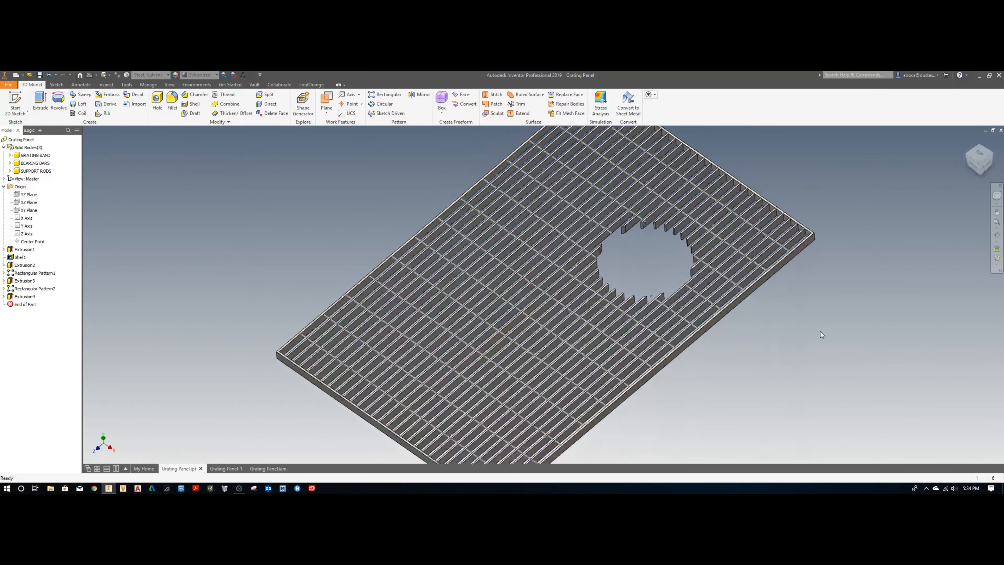
key("F6")
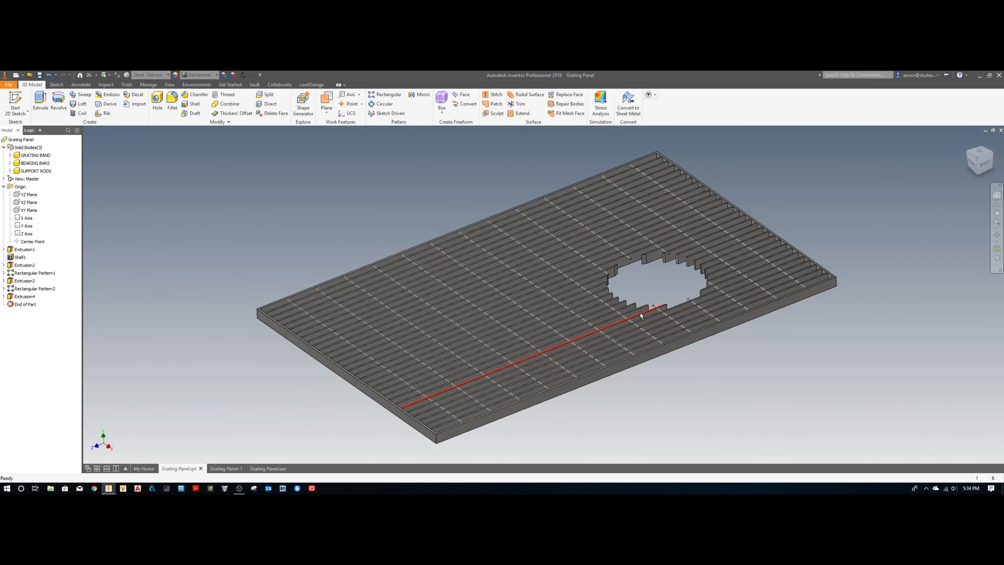
Step: Edit the circular cut to exclude the support rods solid, cutting only the bearing bars, and restore the home view
double_click(25, 296)
left_click(113, 199)
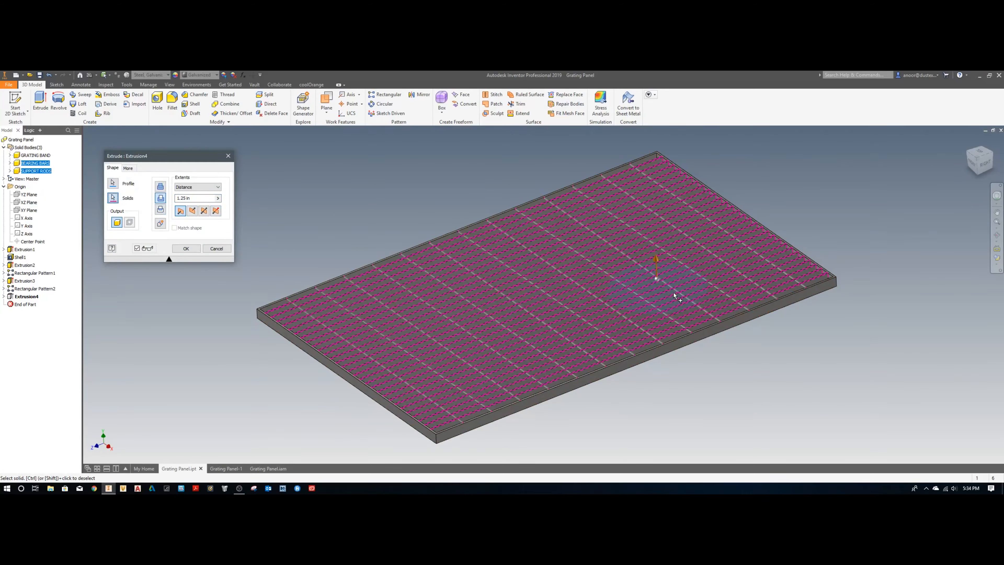
left_click(719, 322, "ctrl")
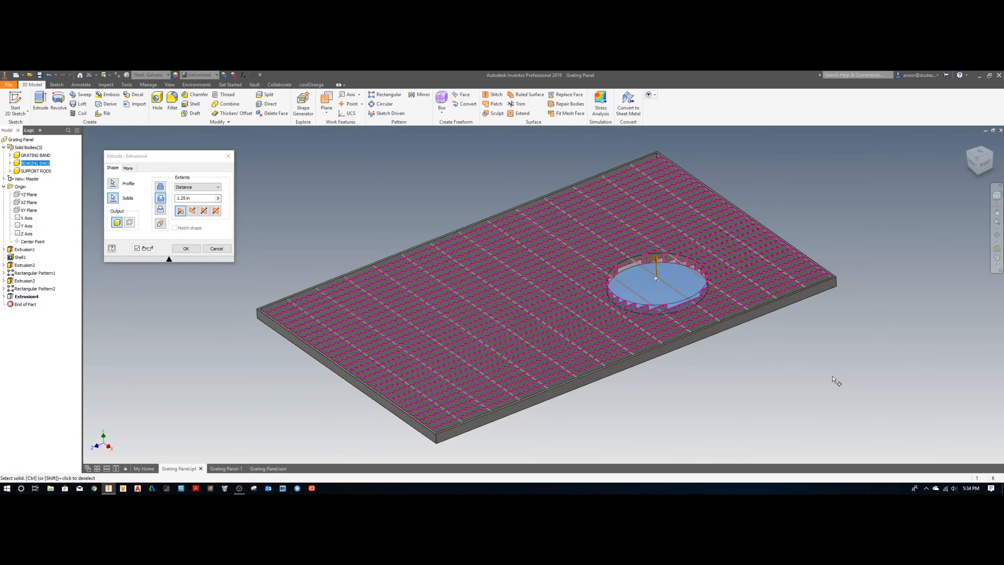
left_click(177, 248)
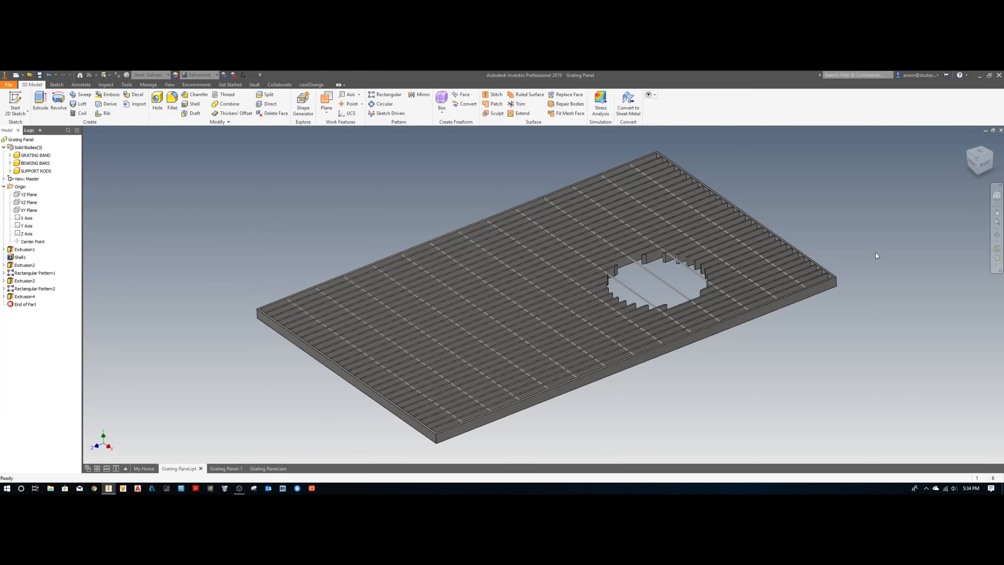
left_click(967, 141)
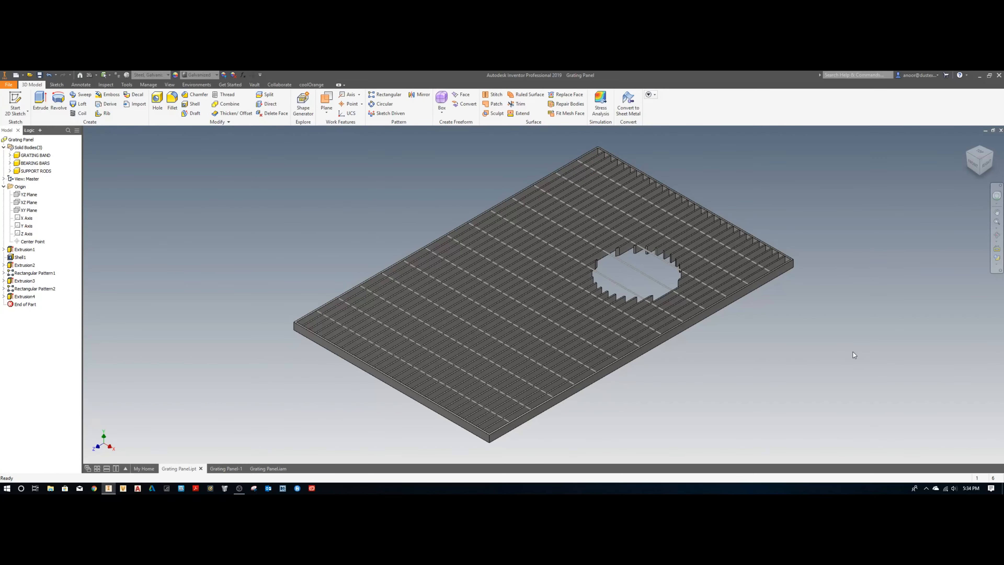